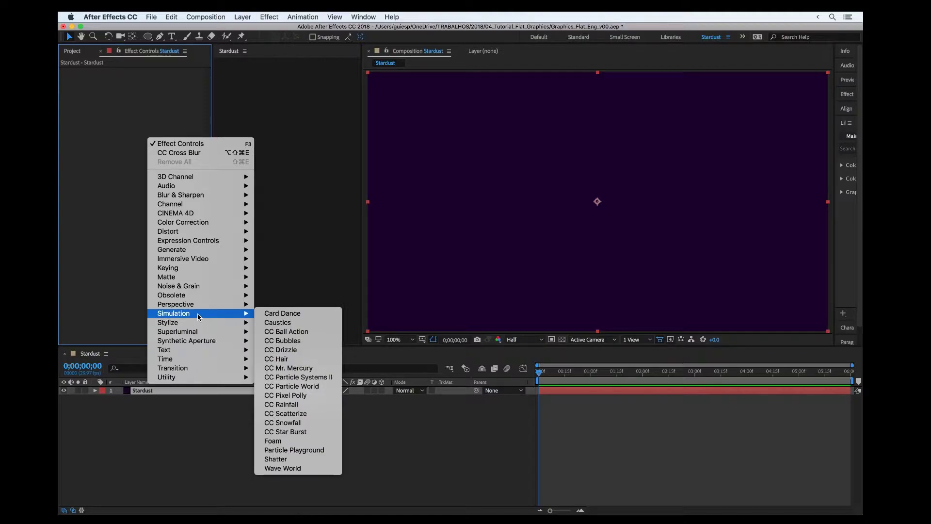
Step: Apply Stardust to the solid and preview the white particle burst from the centre
click(277, 331)
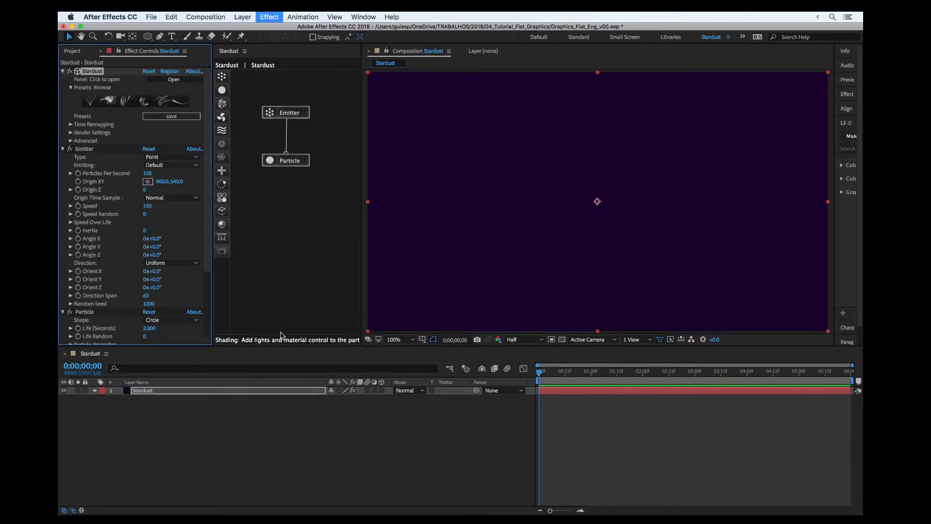
click(529, 381)
key(space)
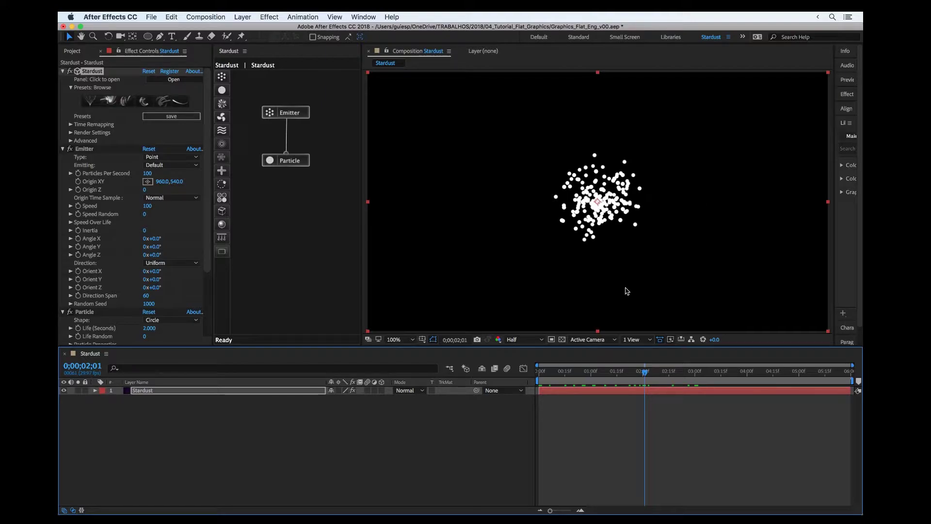
click(280, 115)
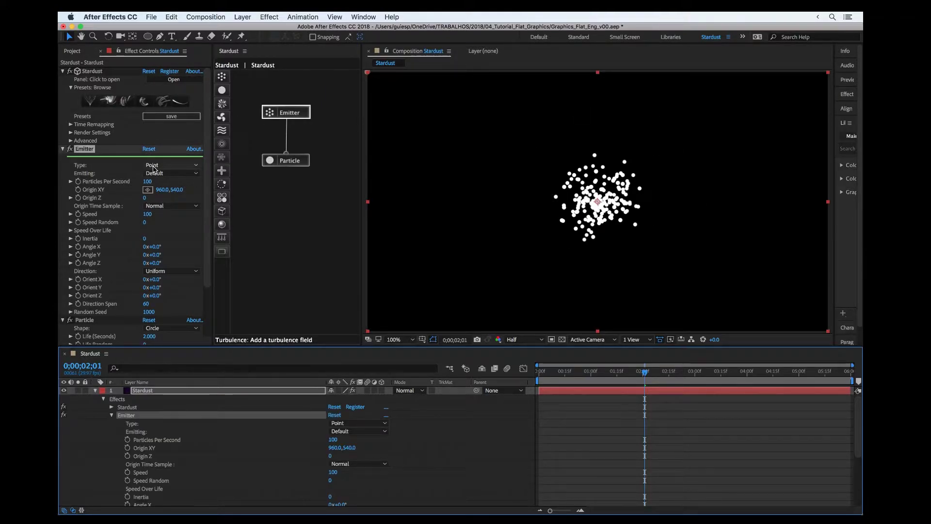
click(163, 167)
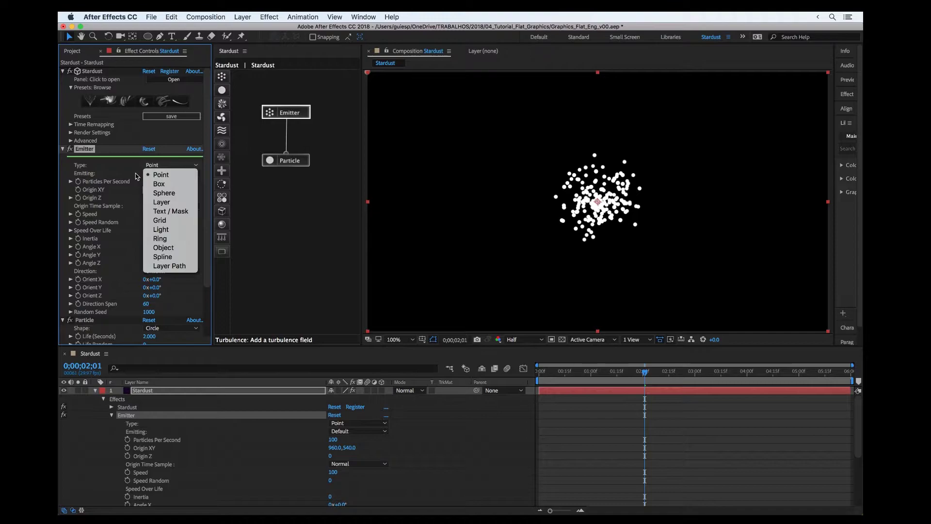
Step: Make the emitter a Grid type with Speed 0 and preview it
click(160, 220)
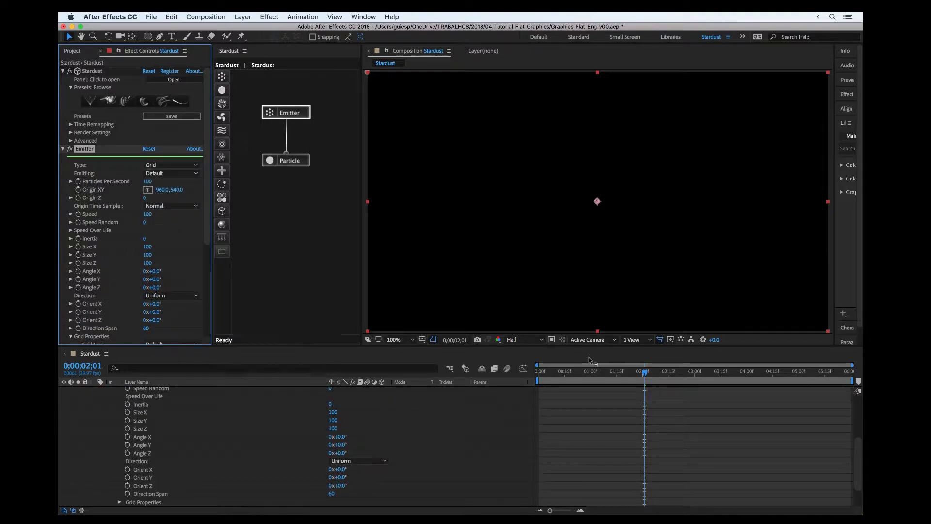
click(617, 380)
key(space)
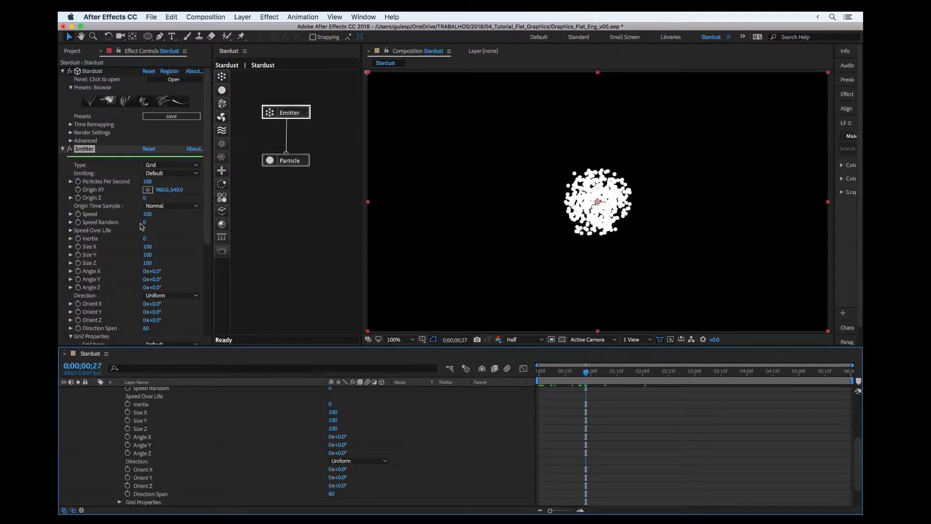
click(147, 214)
text(0)
key(Return)
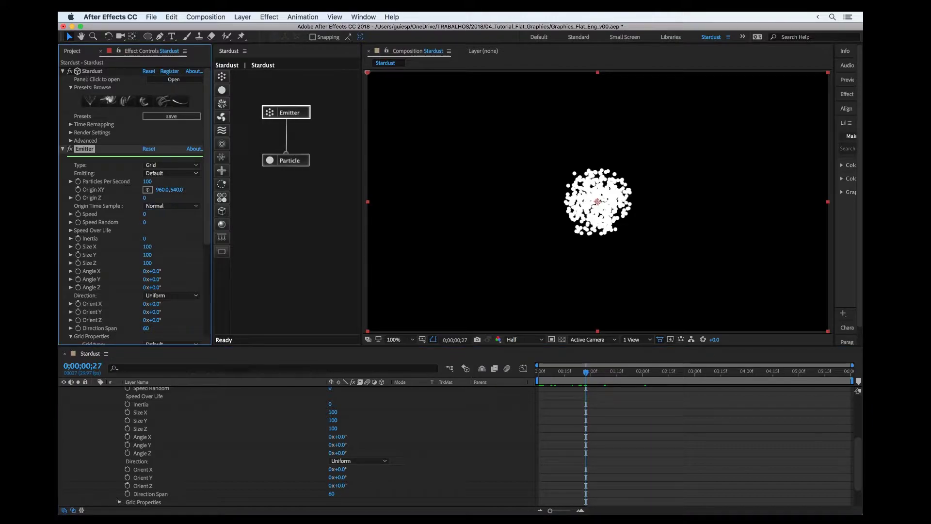
drag(586, 373, 615, 372)
Step: Size the grid emitter to 2010 × 1150 × 1000
drag(147, 246, 221, 236)
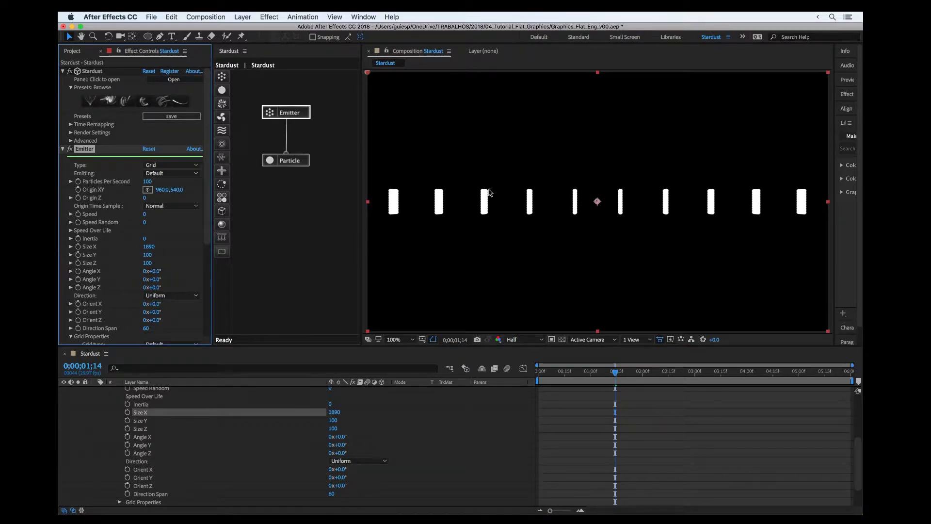
drag(150, 252, 179, 258)
click(149, 264)
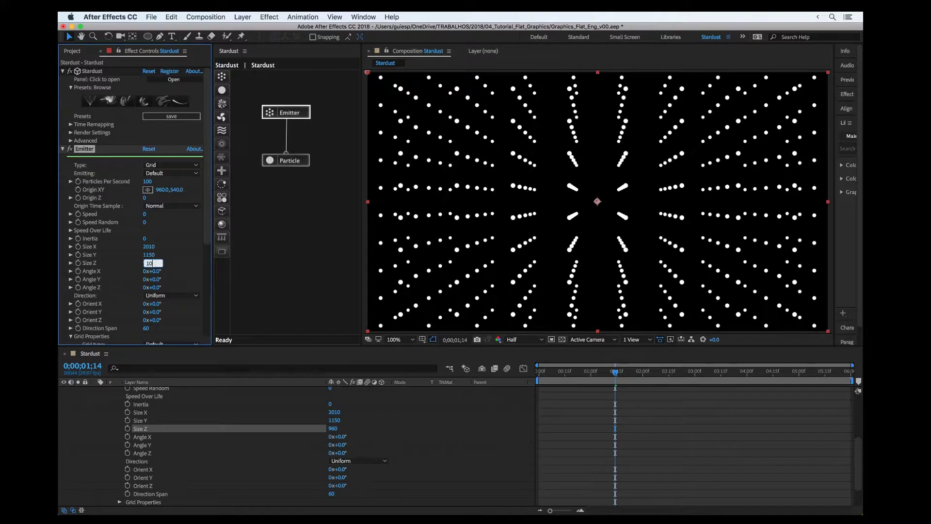
key(Return)
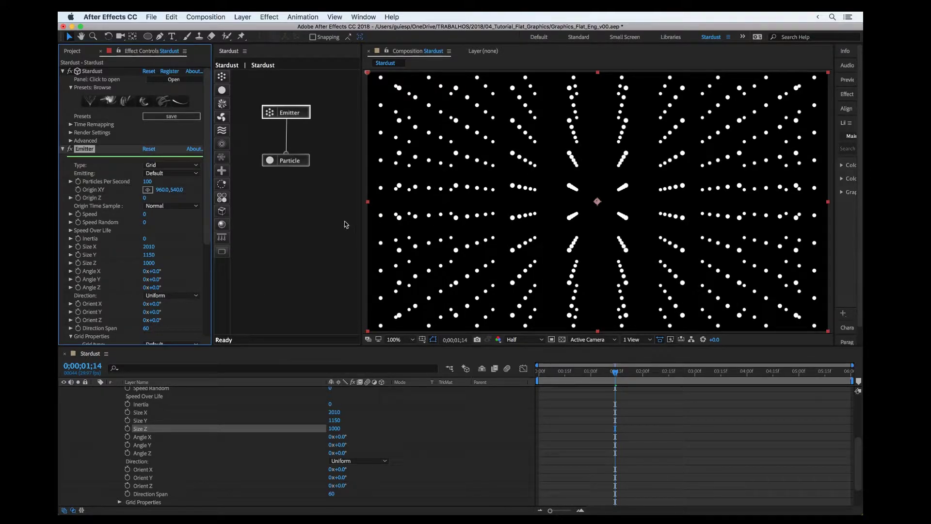
scroll(133, 224, down, 5)
scroll(134, 223, down, 1)
mouse_move(146, 239)
mouse_down()
mouse_move(174, 237)
mouse_move(150, 238)
mouse_up()
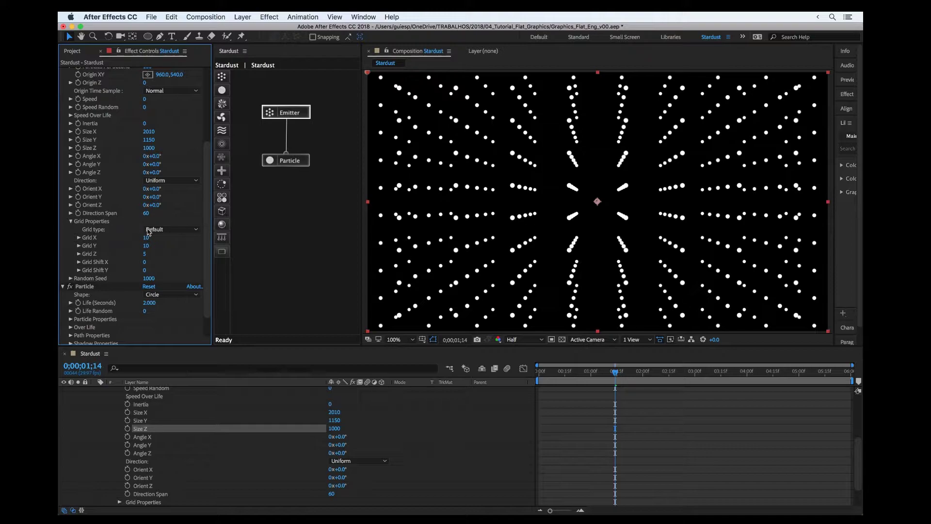
Step: Switch the emitter grid type to Sphere
click(176, 233)
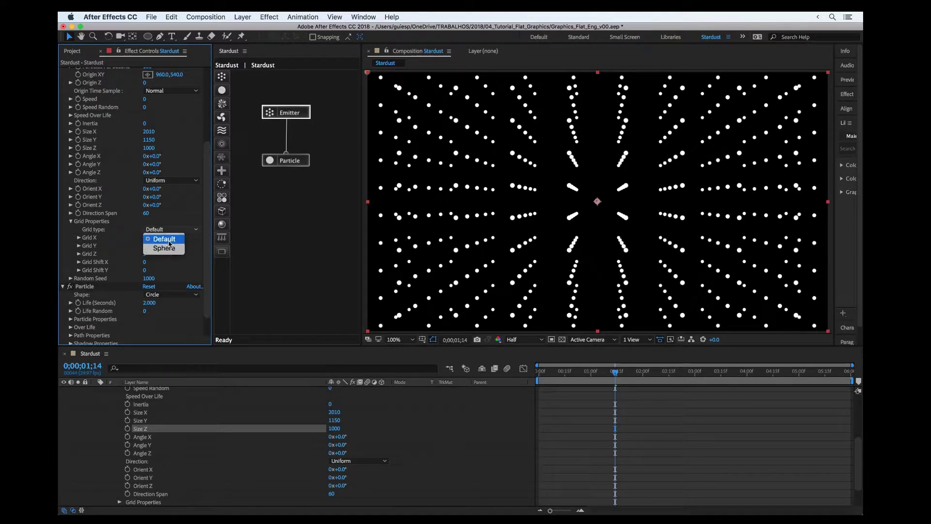
click(165, 249)
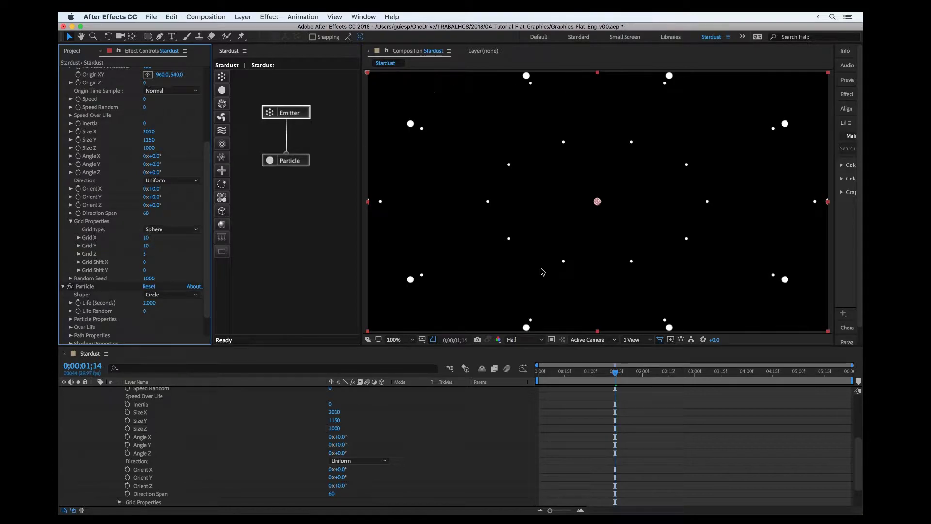
key(comma)
key(comma)
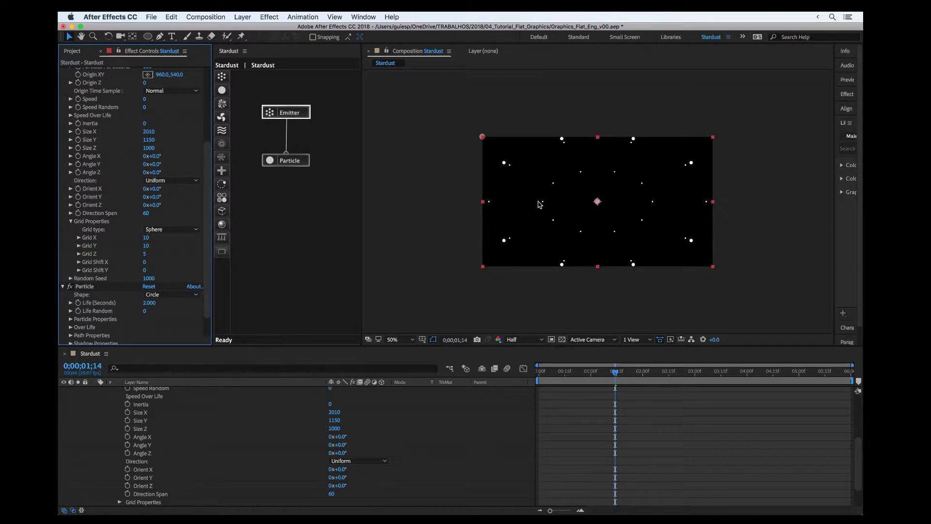
key(period)
key(period)
Step: Set Grid X to 40, Grid Y to 30 and Grid Z to 3, then scrub to check the rings
mouse_move(148, 239)
mouse_down()
mouse_move(160, 245)
mouse_move(175, 232)
mouse_move(132, 251)
mouse_move(155, 248)
mouse_move(142, 247)
mouse_up()
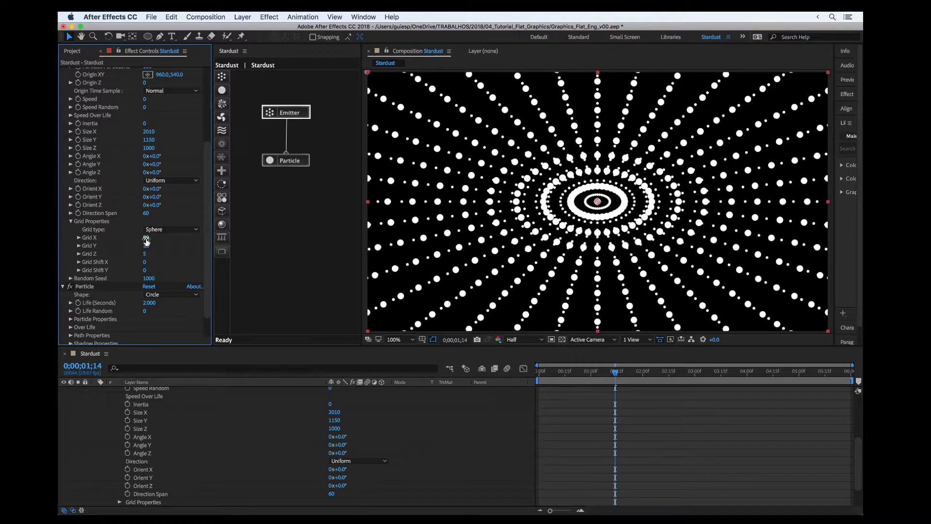
key(Return)
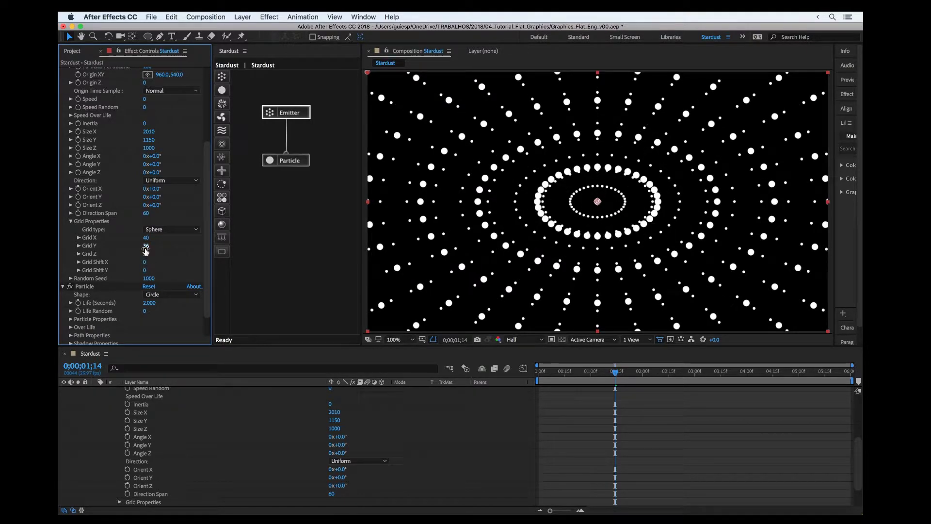
drag(145, 246, 144, 248)
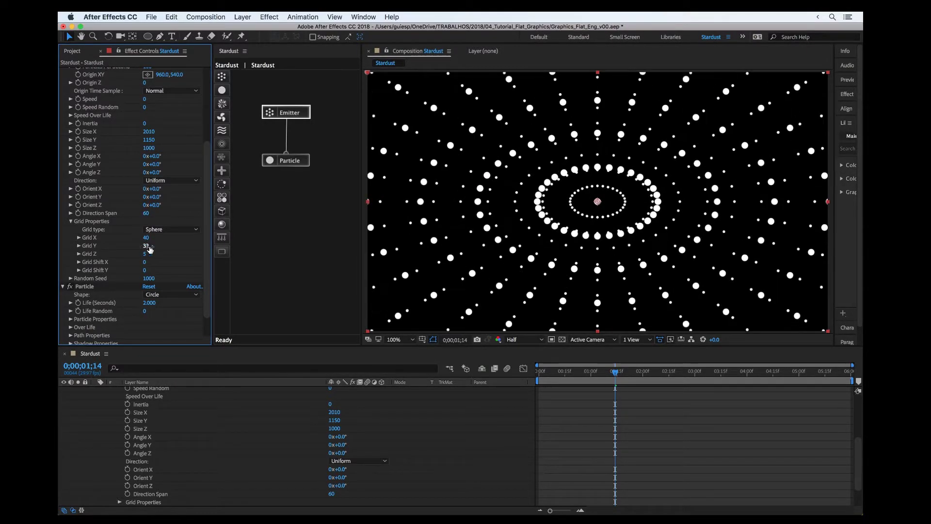
text(0)
key(Return)
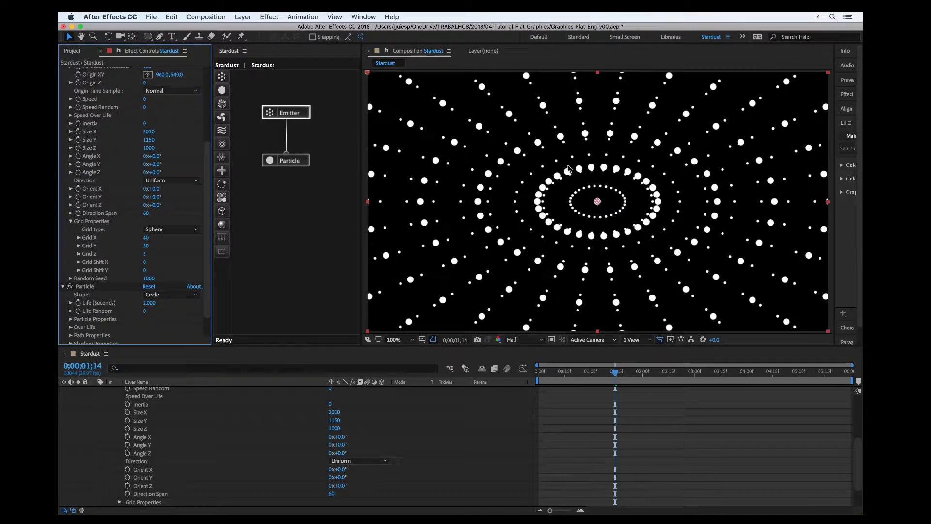
click(144, 255)
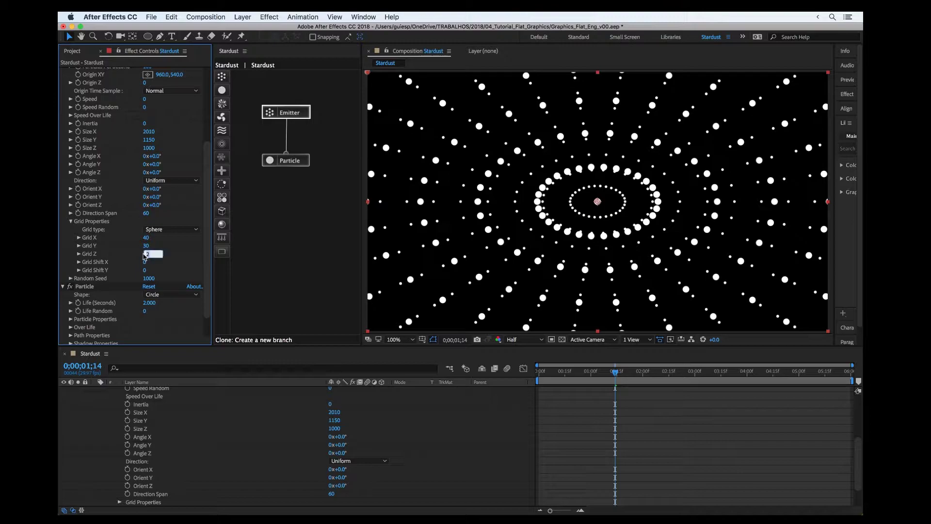
text(3)
key(Return)
scroll(165, 238, down, 3)
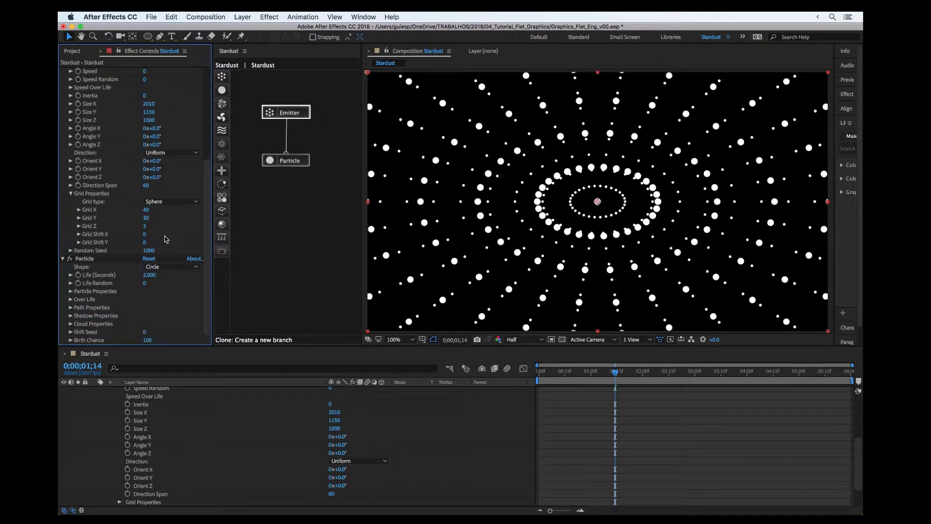
mouse_move(610, 374)
mouse_down()
mouse_move(560, 372)
mouse_move(622, 372)
mouse_up()
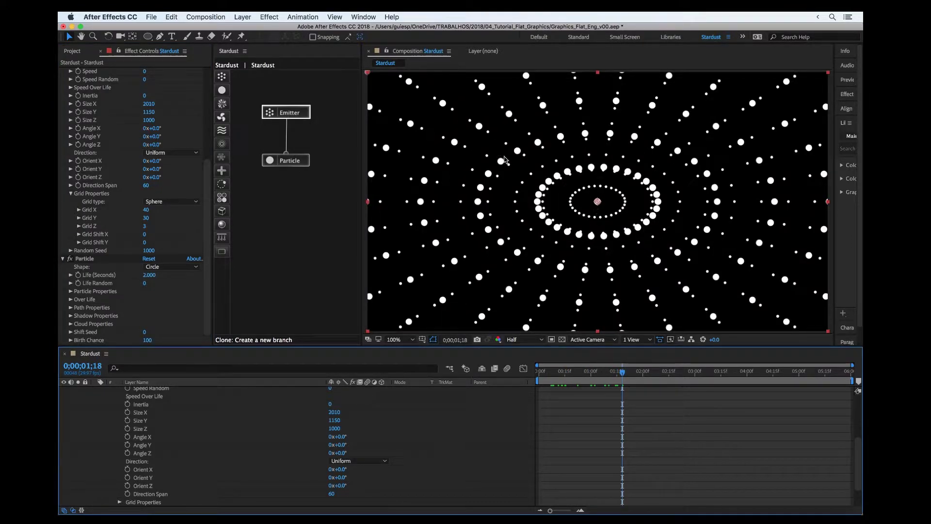
Step: Add a Motion node below the Particle node and preview the motion
click(284, 160)
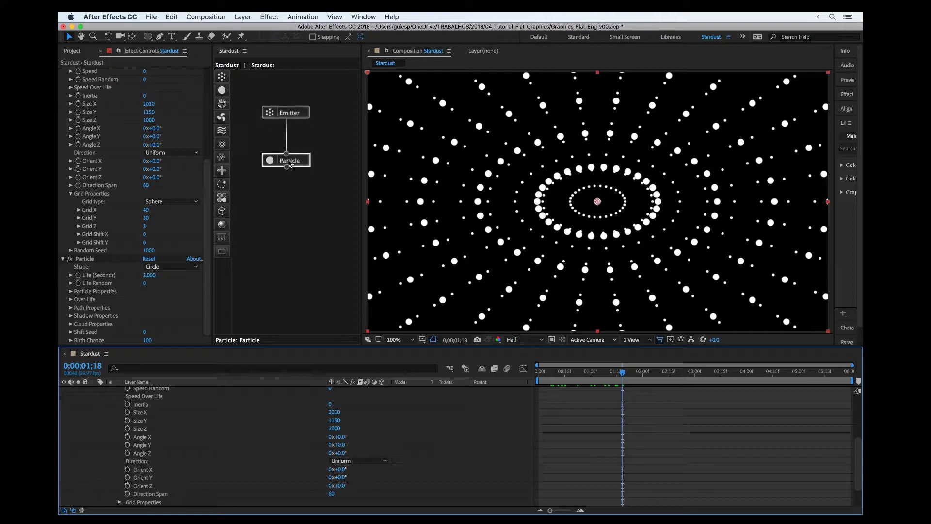
scroll(151, 241, down, 1)
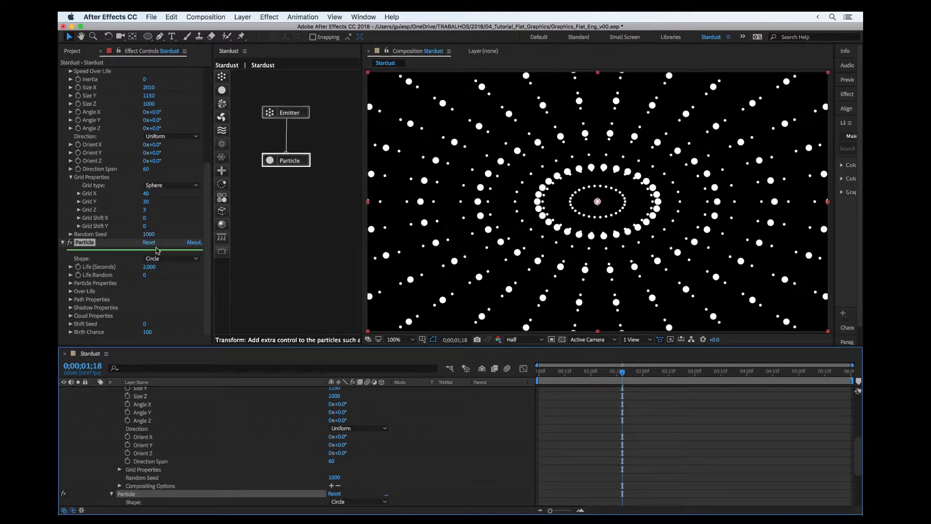
drag(222, 184, 286, 212)
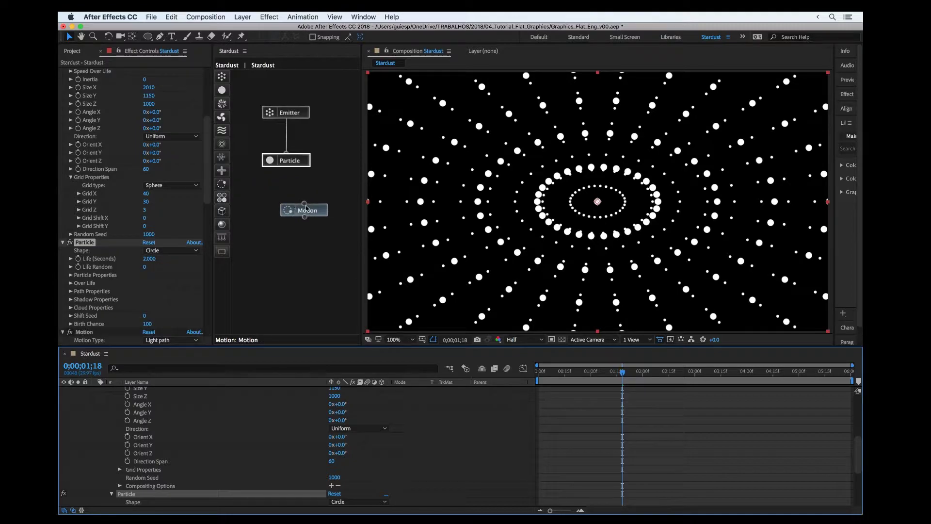
mouse_move(306, 206)
key(space)
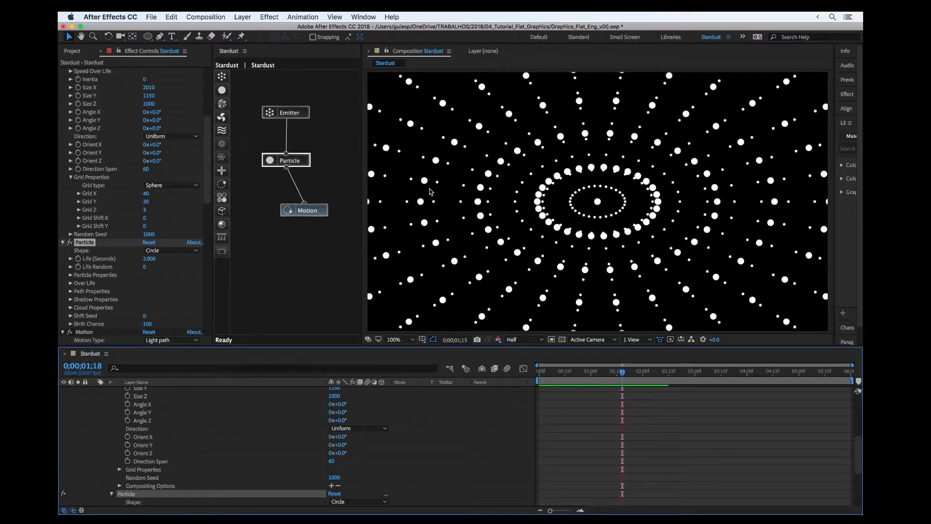
click(304, 210)
Step: Try Circle as the Motion Type and preview it
scroll(116, 243, down, 5)
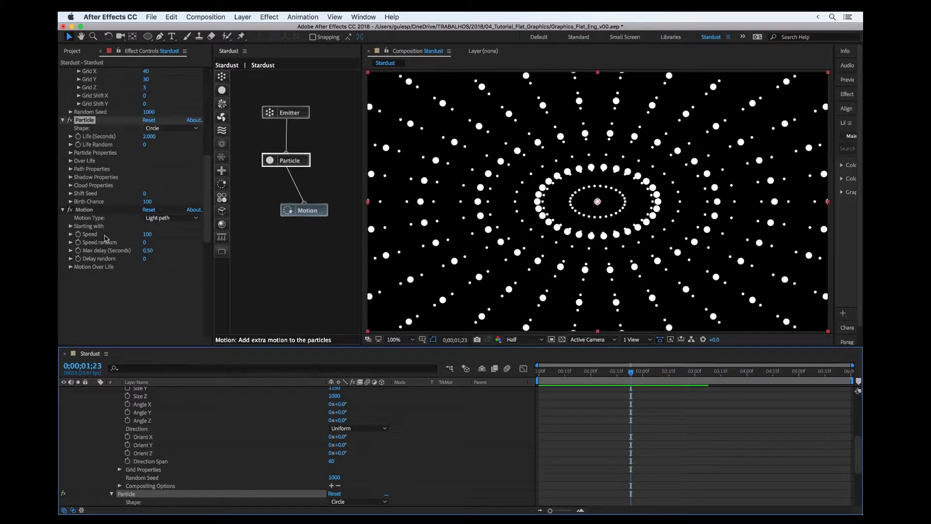
click(99, 221)
click(178, 219)
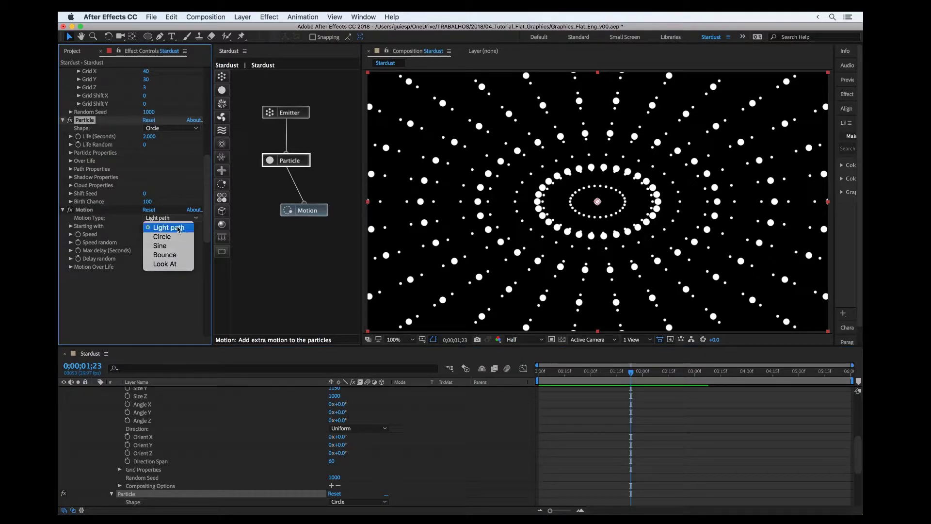
click(175, 237)
key(space)
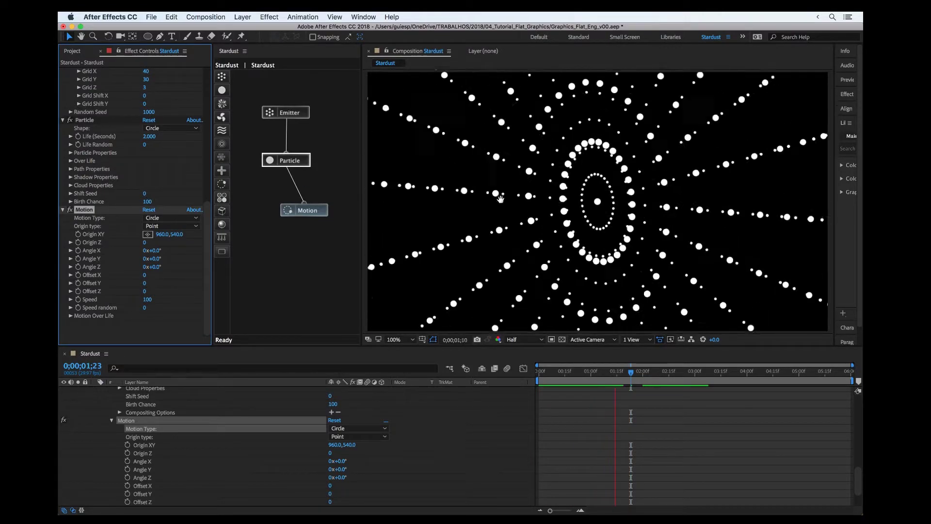
key(space)
click(160, 220)
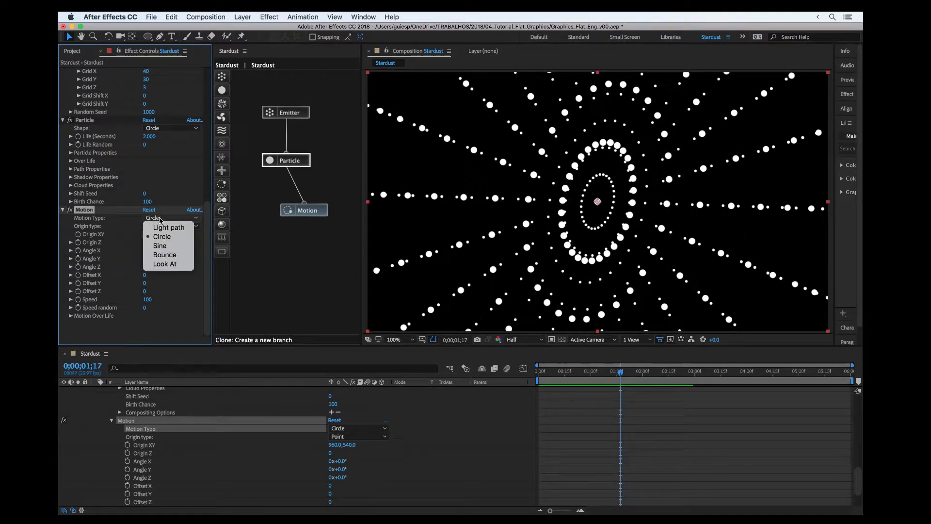
click(163, 237)
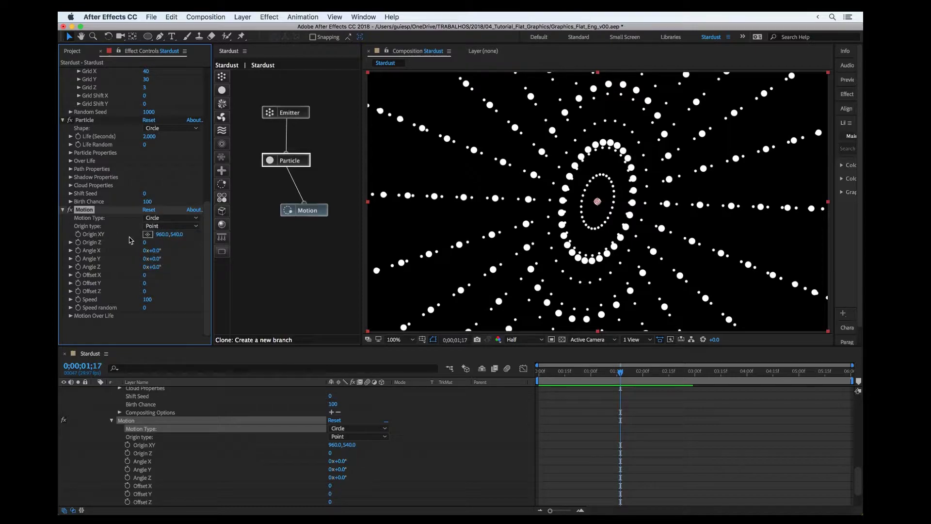
Step: Set motion Speed to 0, switch Motion Type to Sine and preview
click(147, 300)
text(0)
key(Return)
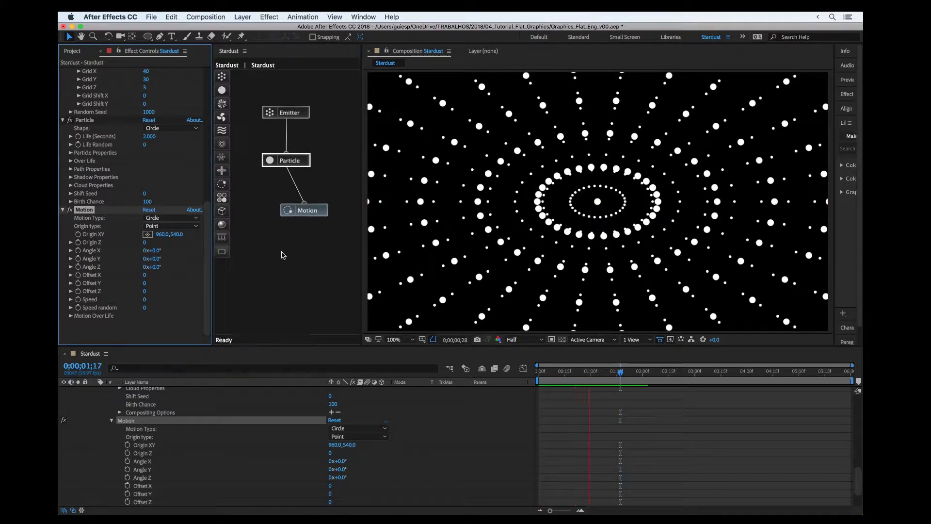
key(Page_Down)
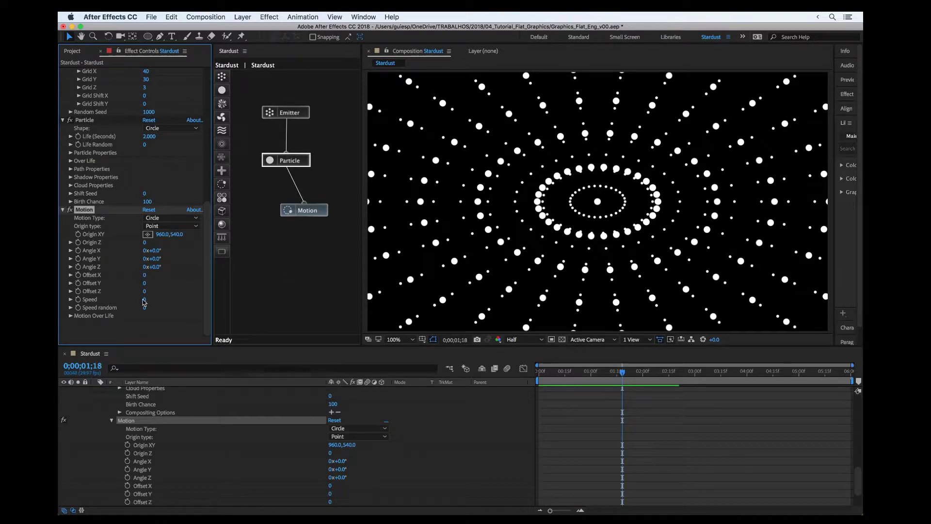
click(155, 218)
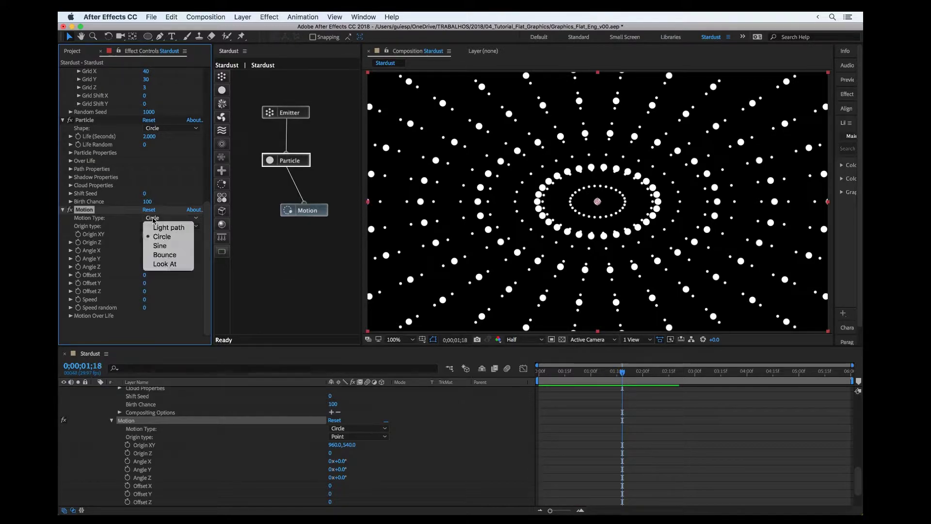
click(159, 245)
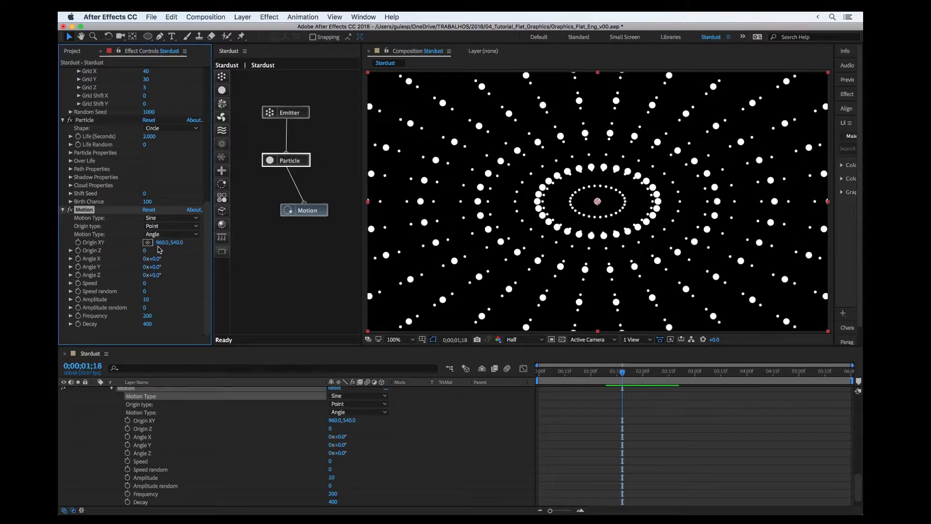
key(space)
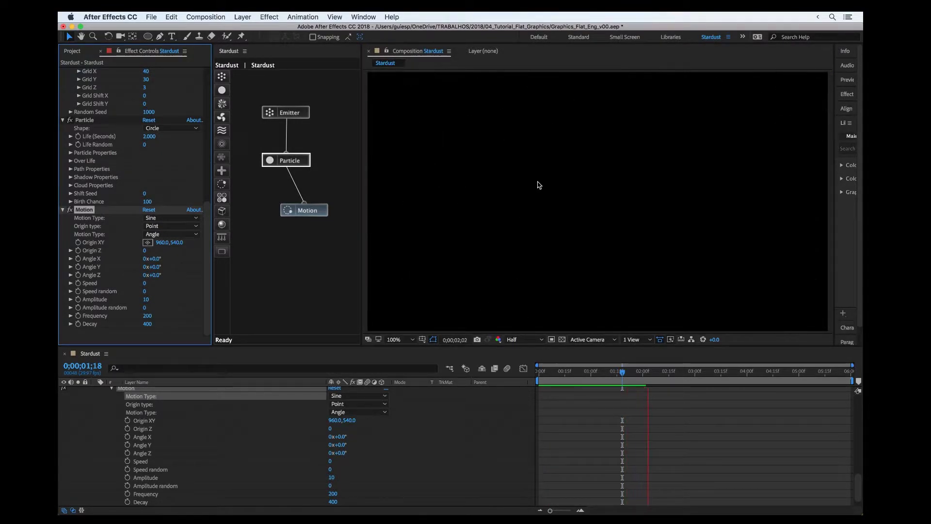
Step: Stop the preview, return to frame 0;00;00;17 and select the Particle node
click(630, 372)
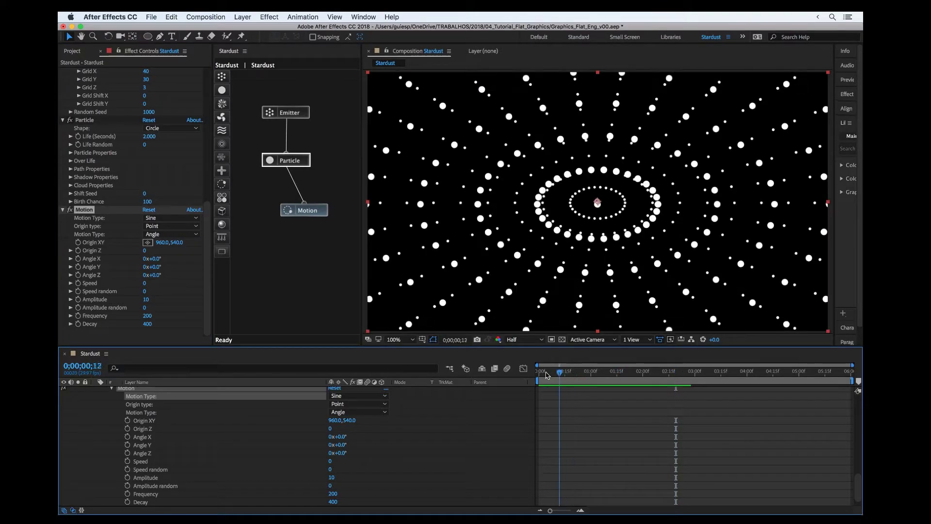
drag(606, 372, 568, 373)
click(286, 160)
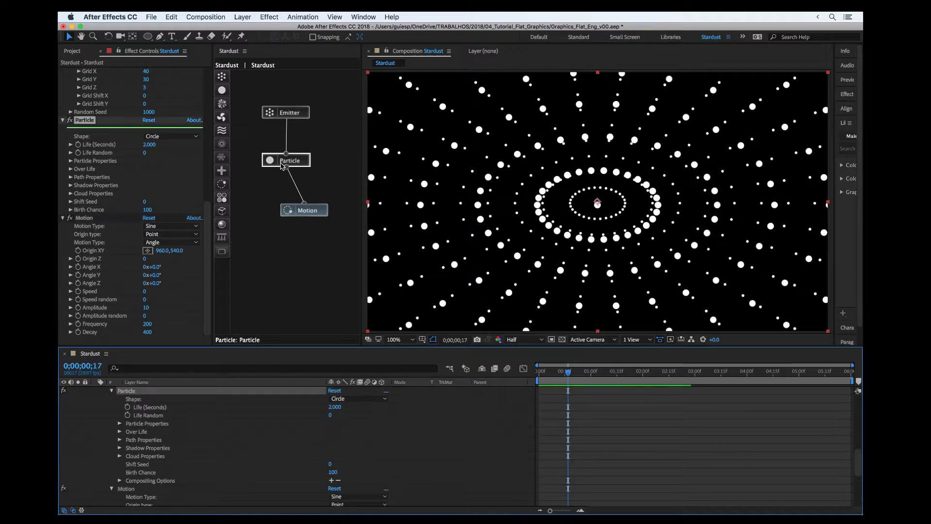
scroll(159, 157, up, 3)
scroll(152, 209, down, 3)
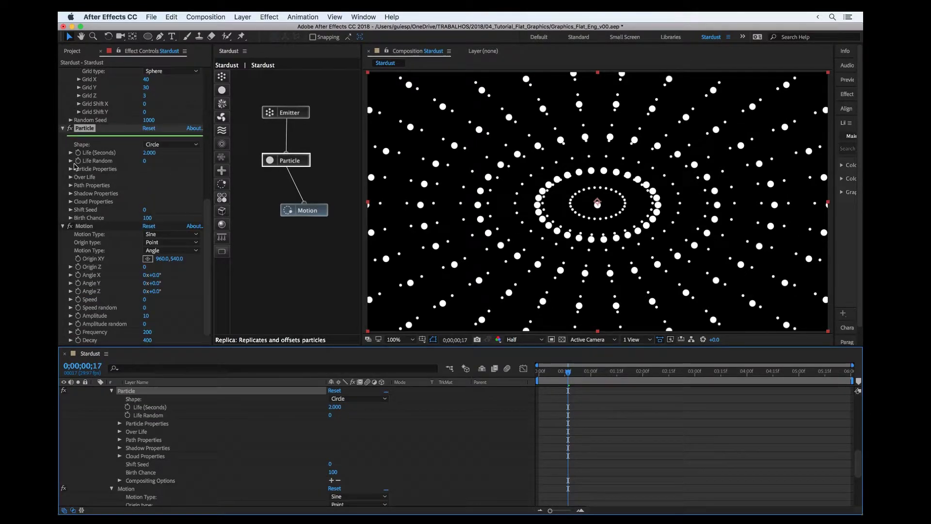
Step: Preview a 6-second particle Life, then set Life to 5 seconds
click(146, 153)
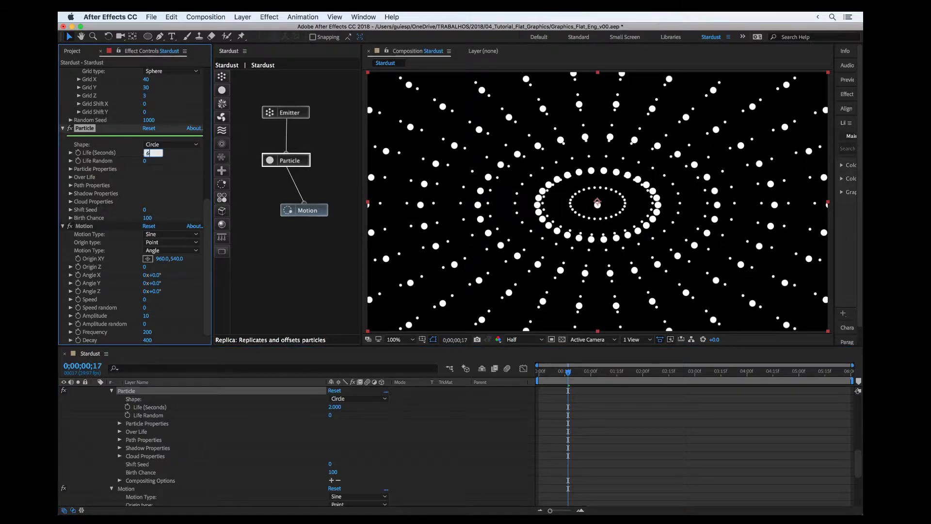
text(6)
key(Return)
key(space)
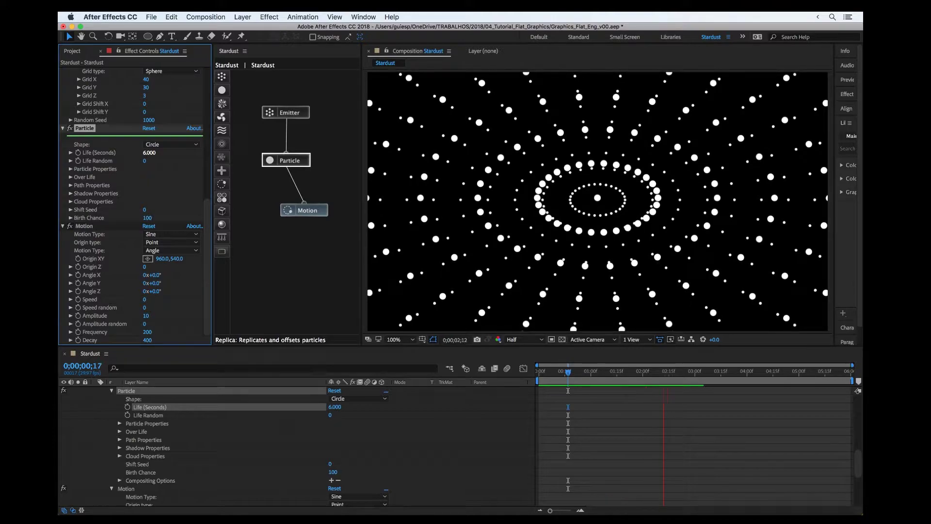
key(space)
click(145, 153)
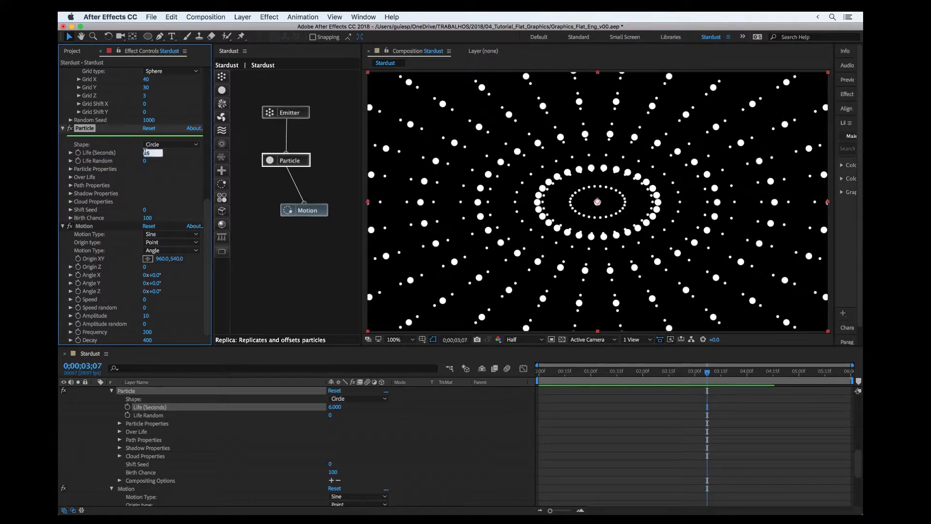
key(Return)
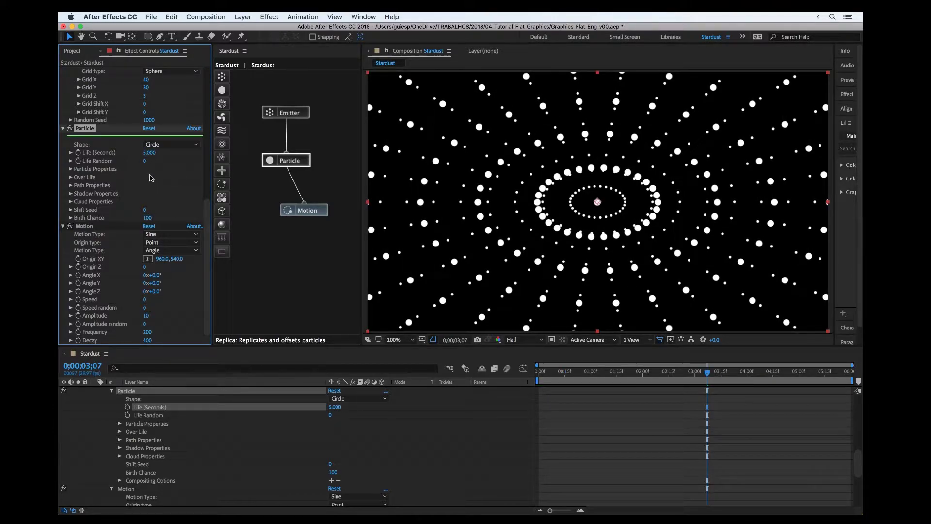
Step: Apply the Gauss Bell preset to the Over Life Size curve
click(71, 177)
click(79, 185)
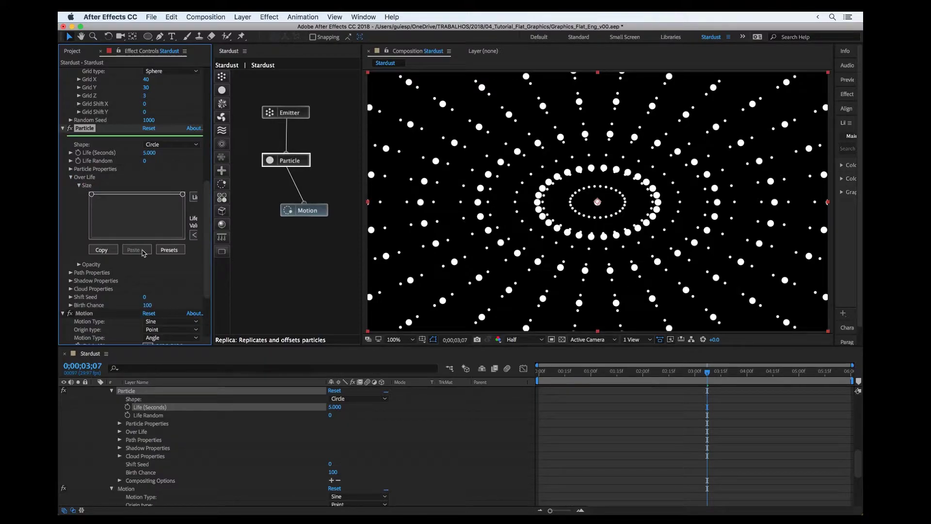
click(171, 251)
click(460, 225)
click(697, 428)
Step: Preview the size animation and move to frame 0;00;02;03
key(space)
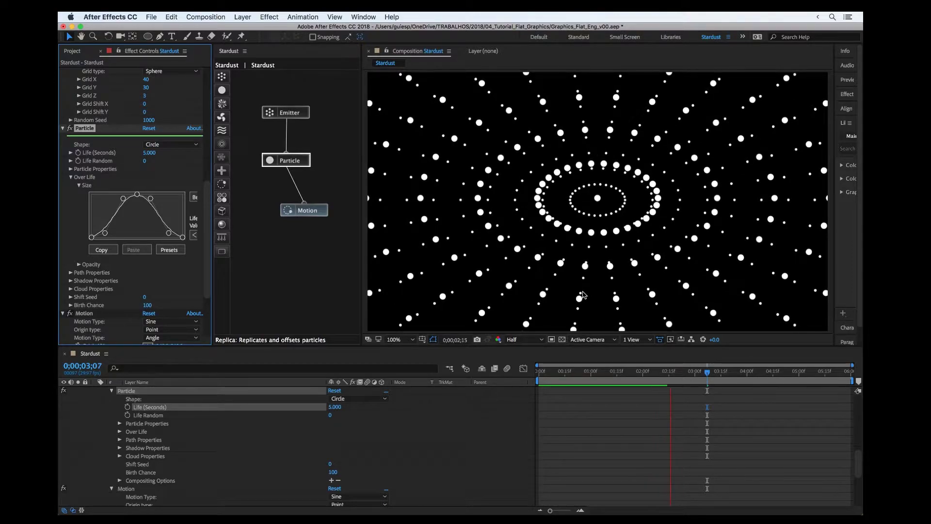
key(space)
click(615, 379)
drag(615, 379, 648, 373)
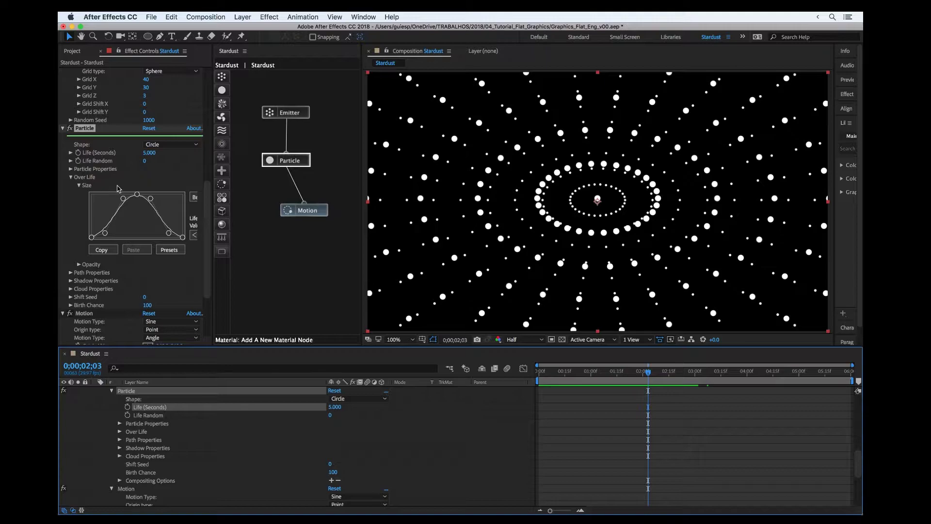
scroll(118, 188, up, 10)
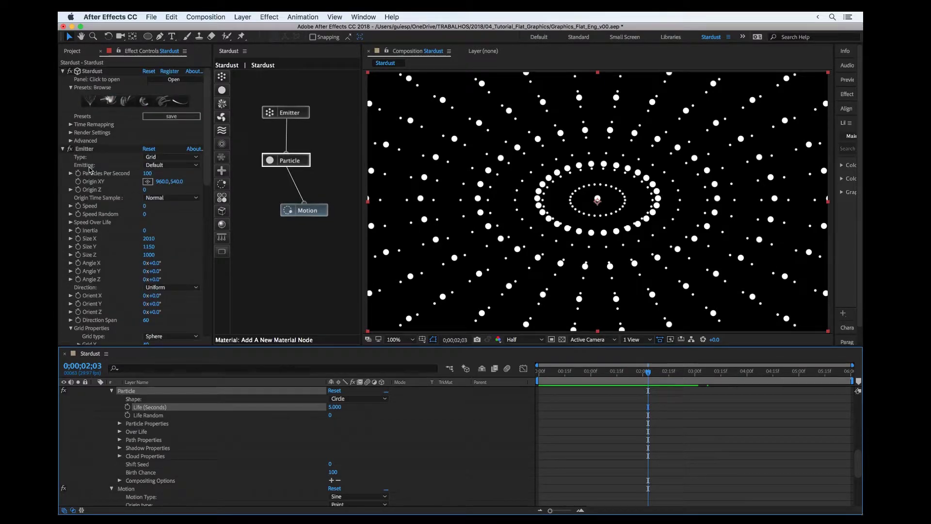
Step: Try Emitting Once, then set Emitting to Sequence and preview the outward-building rings
click(155, 165)
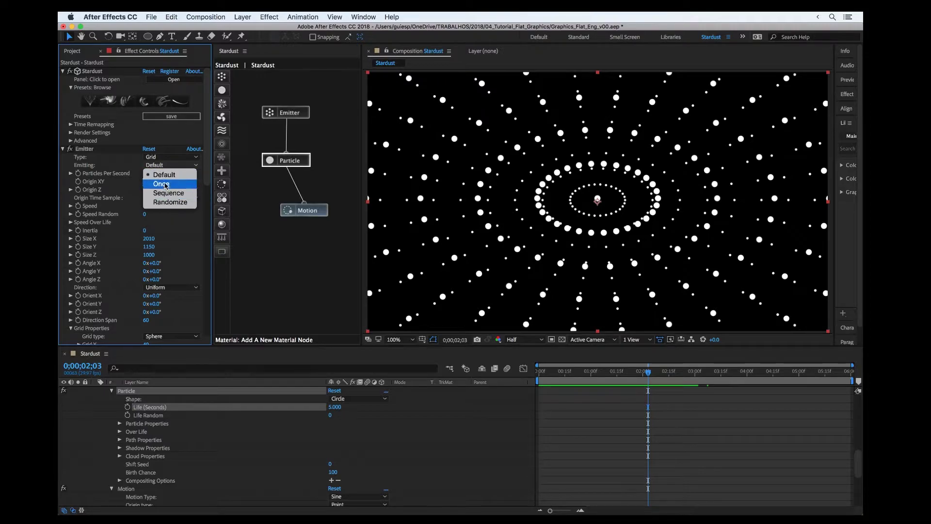
click(162, 184)
mouse_move(648, 371)
mouse_down()
mouse_move(540, 372)
mouse_move(679, 367)
mouse_move(642, 369)
mouse_up()
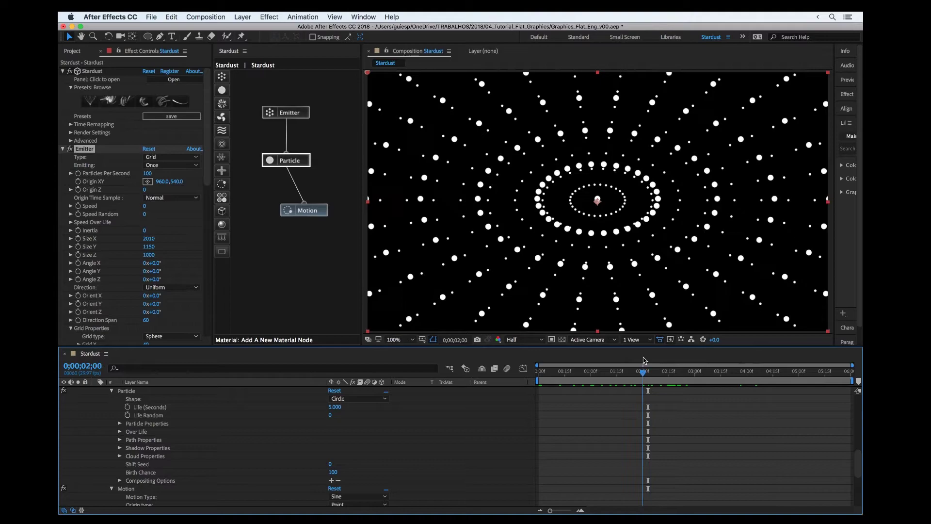
click(164, 166)
click(167, 196)
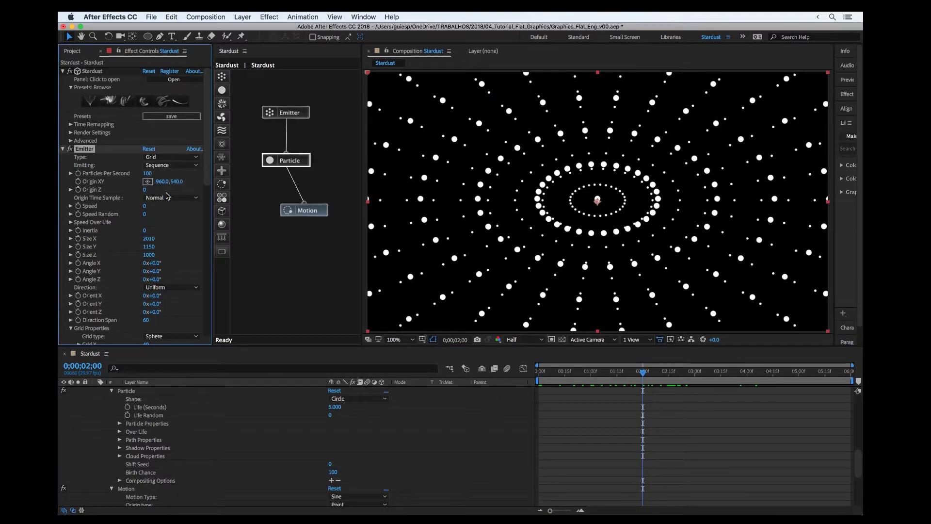
key(space)
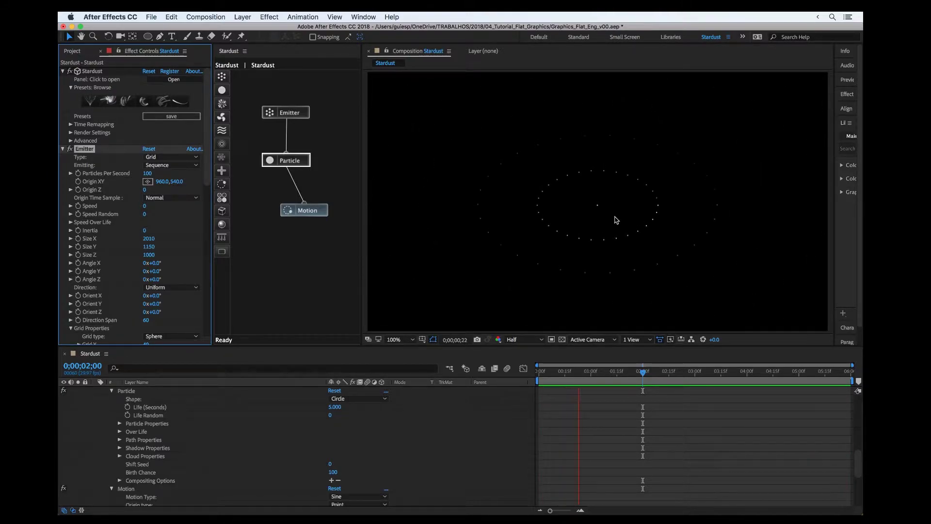
key(space)
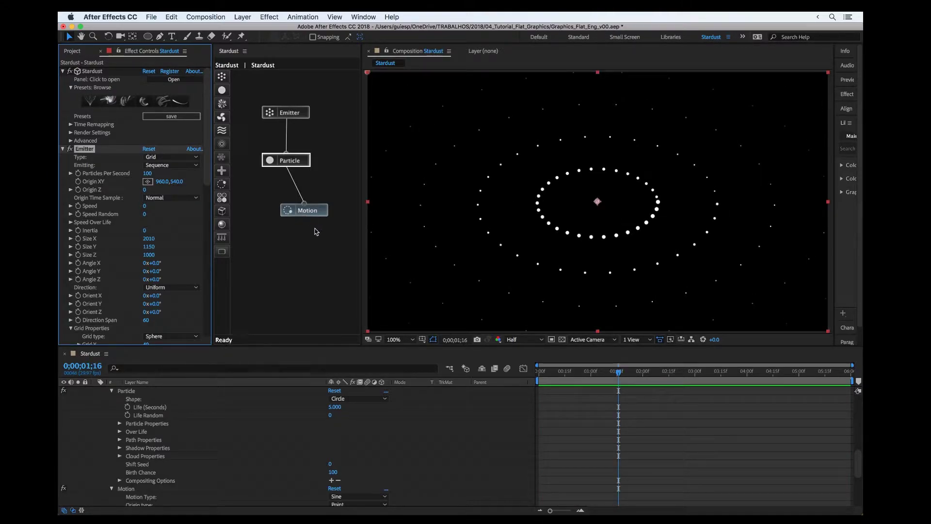
click(304, 210)
scroll(109, 211, down, 5)
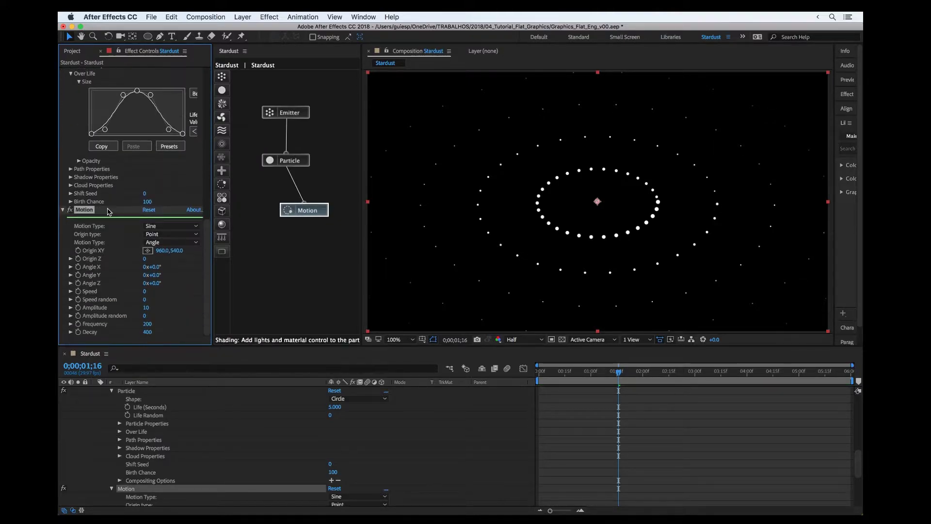
Step: Preview the motion and raise the motion Speed to 10
click(78, 161)
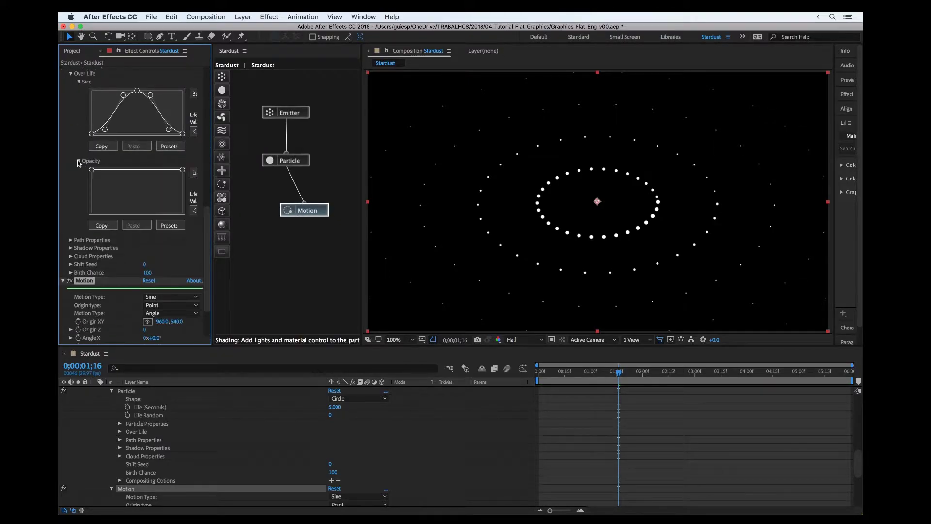
scroll(92, 245, down, 3)
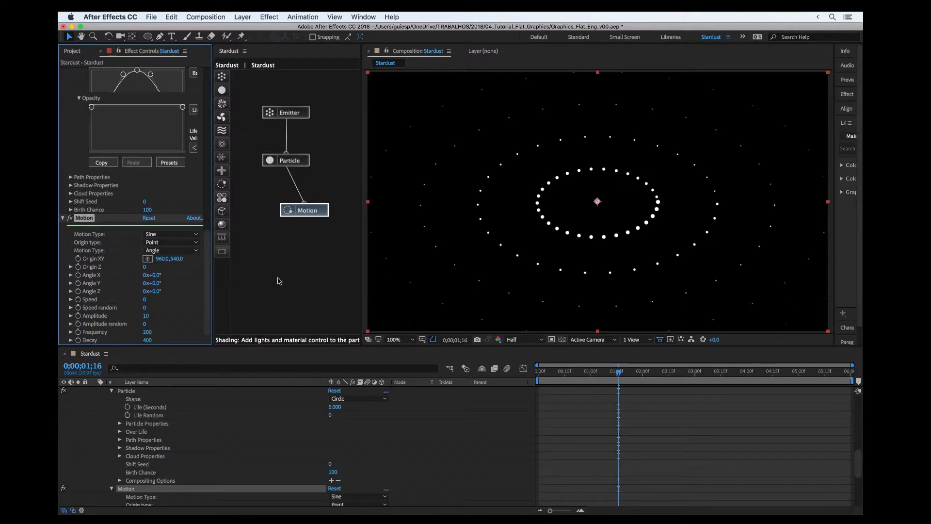
click(601, 378)
key(space)
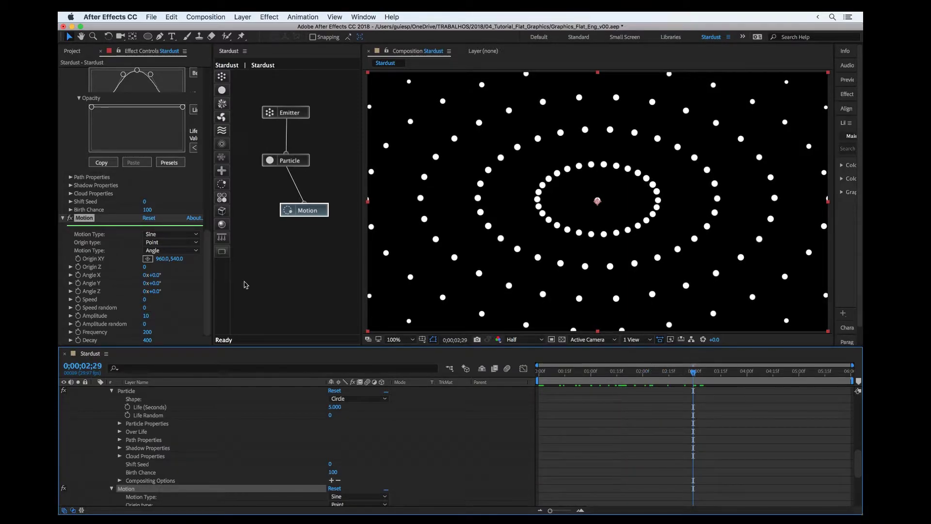
drag(145, 299, 145, 299)
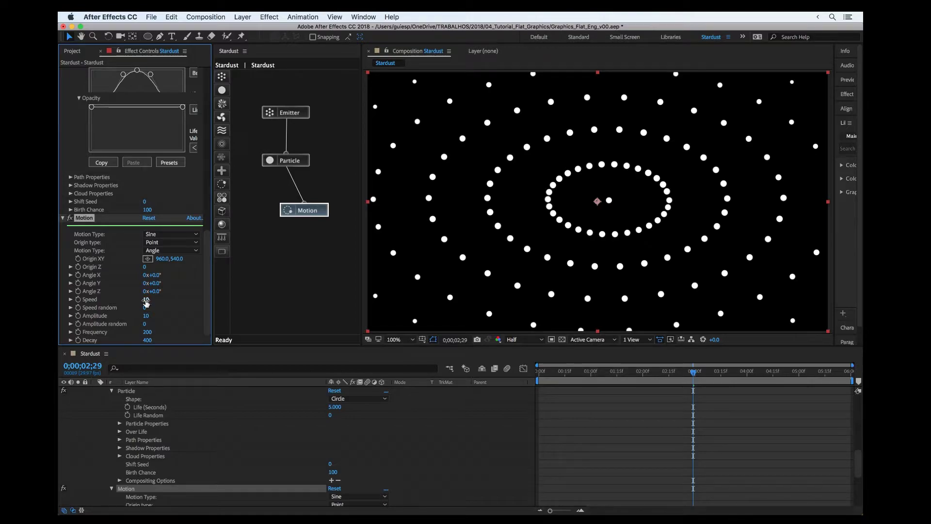
key(space)
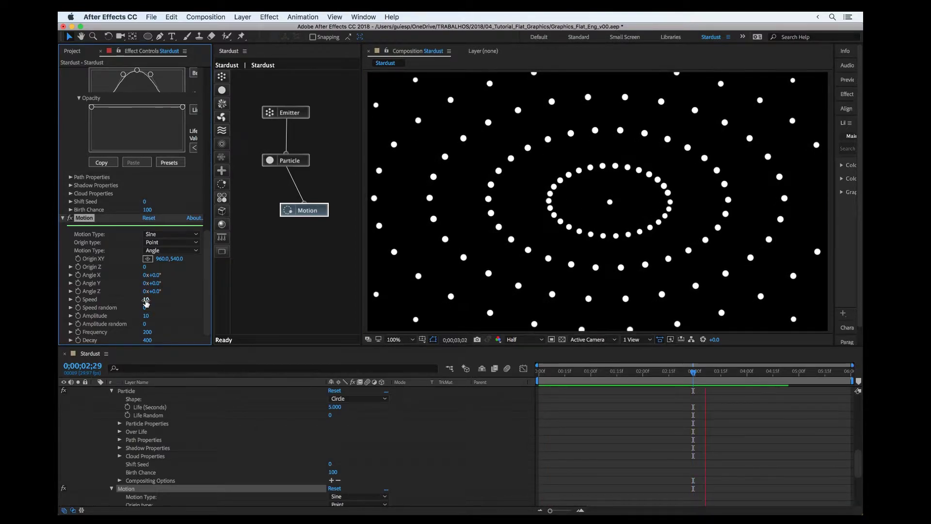
key(space)
Step: Set the motion origin to Emitter and sine type to Point, then preview to 0;00;01;01
click(172, 242)
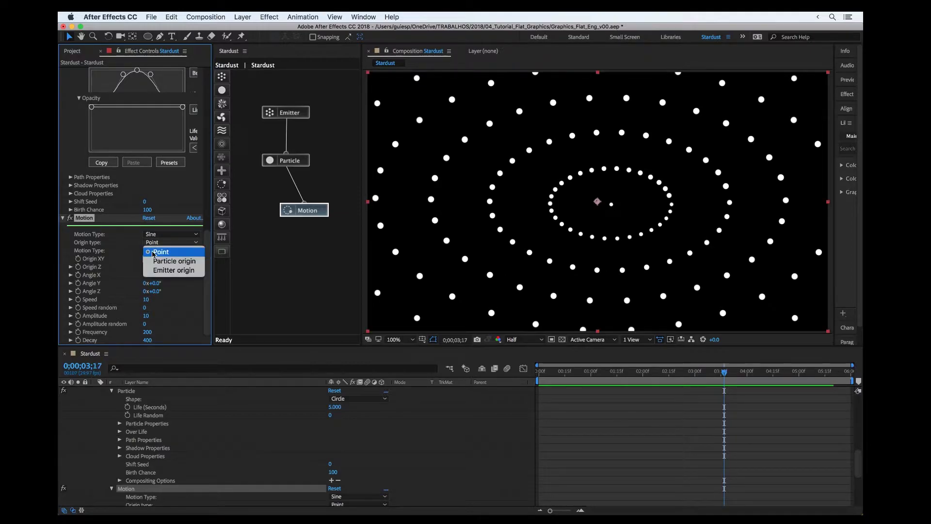
click(157, 270)
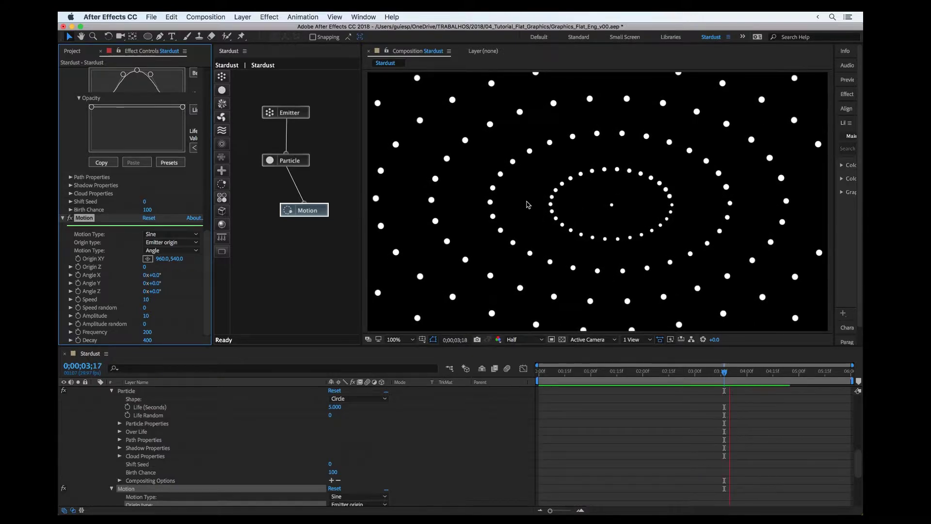
key(space)
click(152, 251)
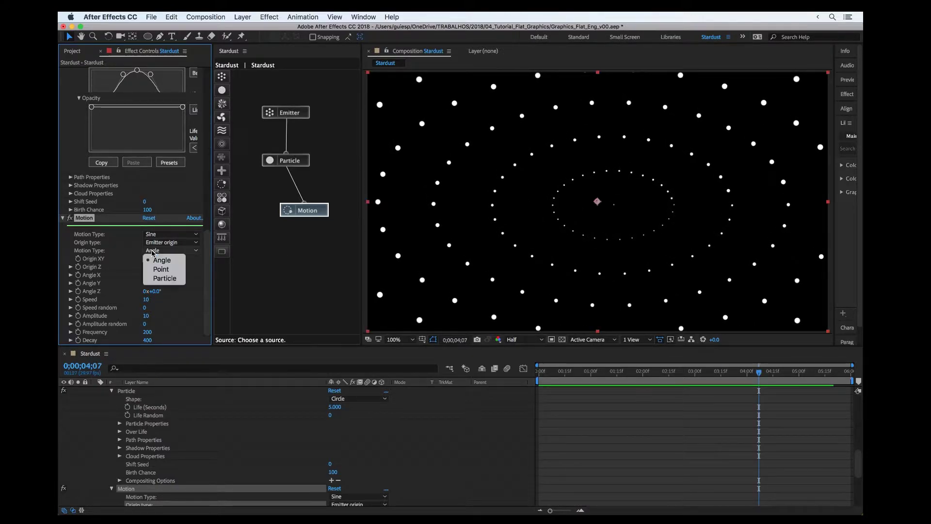
click(161, 270)
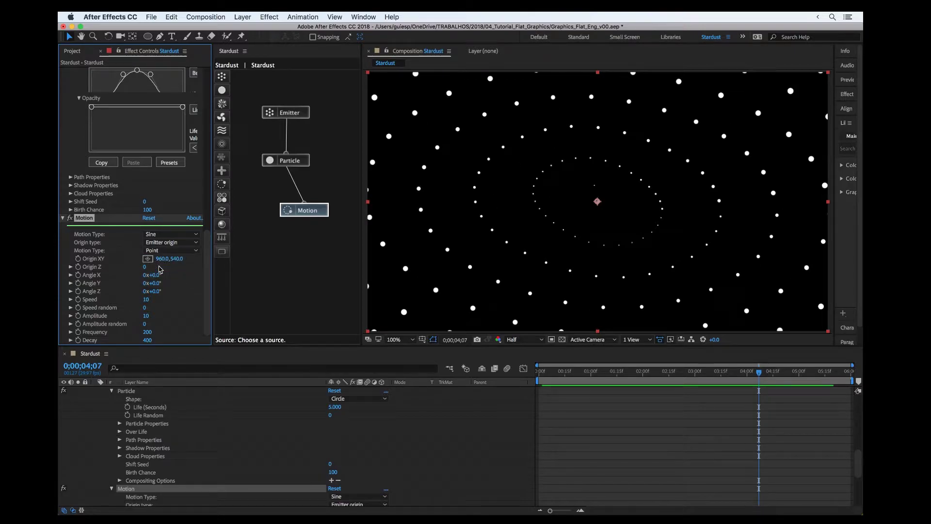
key(space)
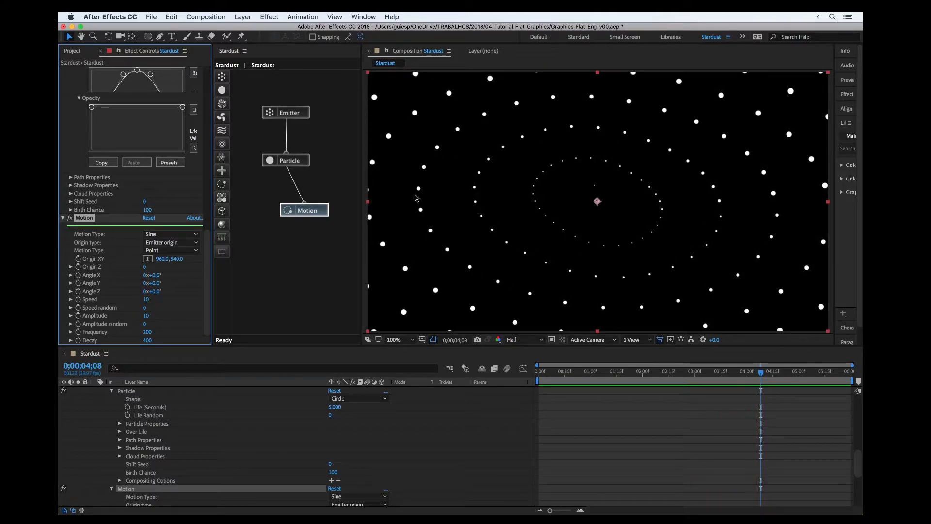
drag(669, 386, 643, 376)
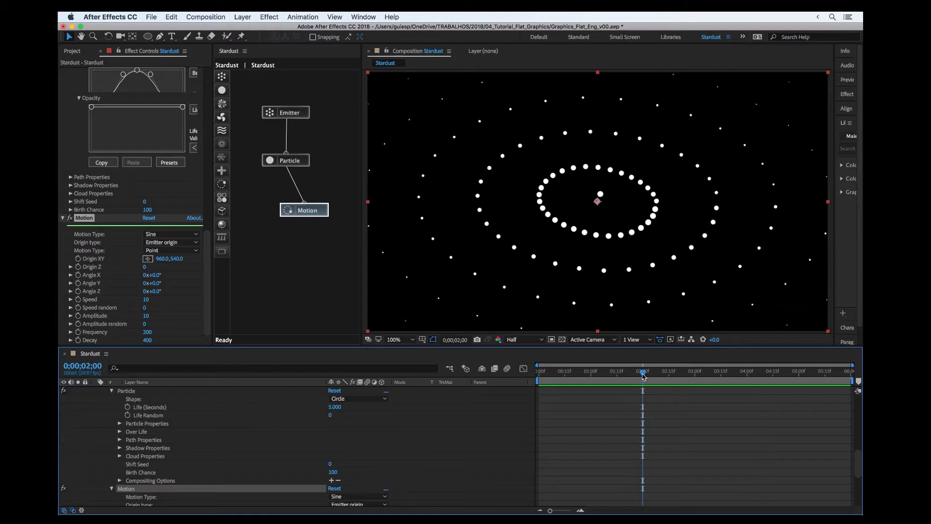
scroll(124, 198, up, 15)
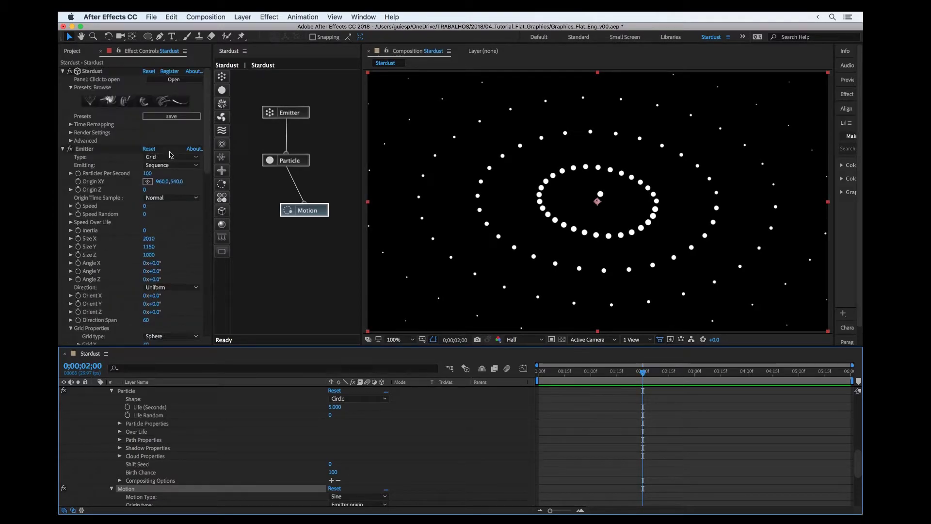
Step: Set Particle Color to Random From Gradient and expand the Color Gradient
click(297, 161)
scroll(142, 203, down, 3)
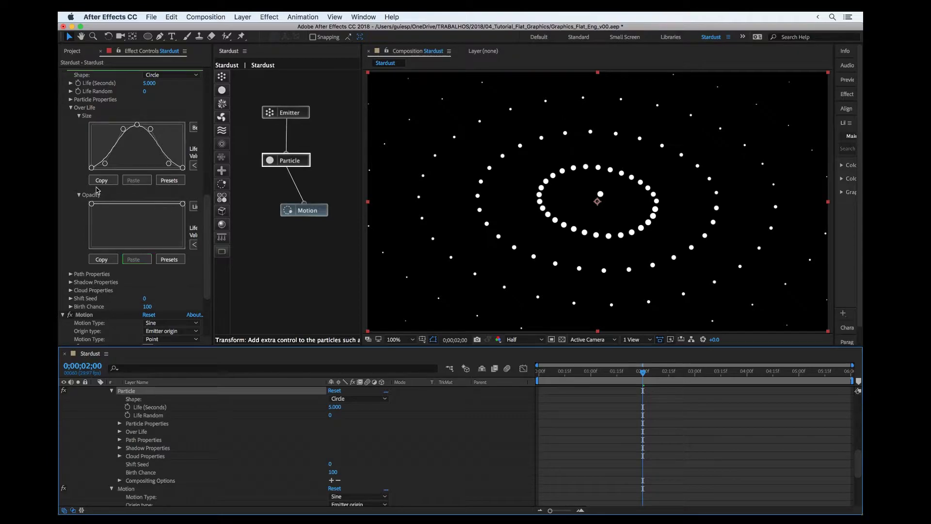
scroll(97, 190, up, 1)
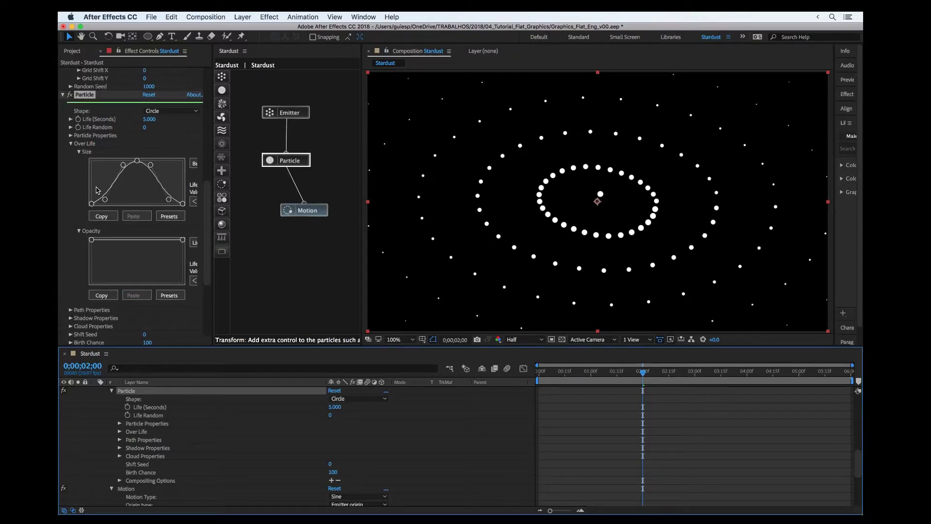
click(71, 136)
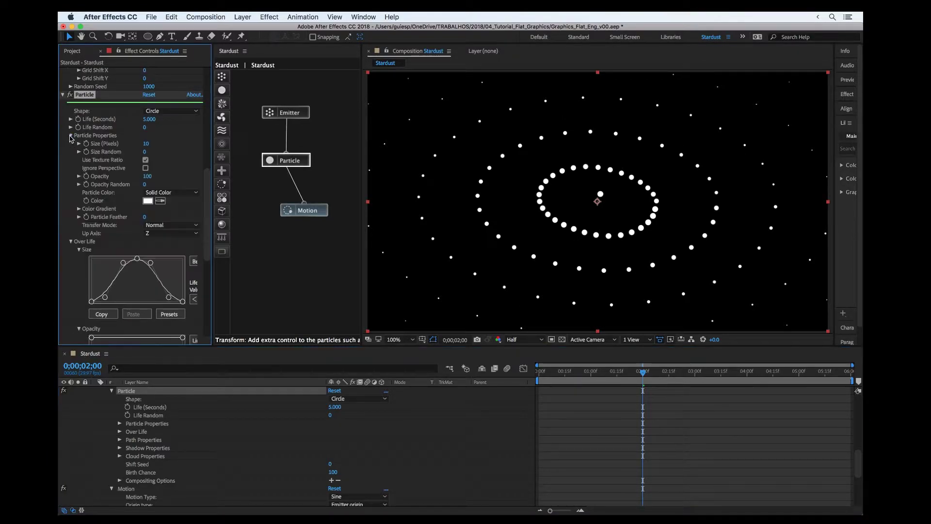
click(163, 193)
click(170, 224)
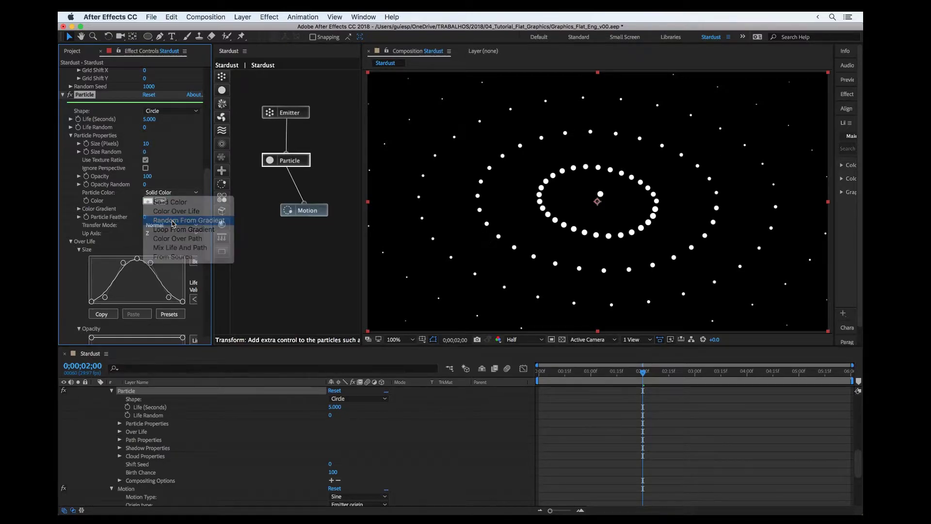
click(79, 209)
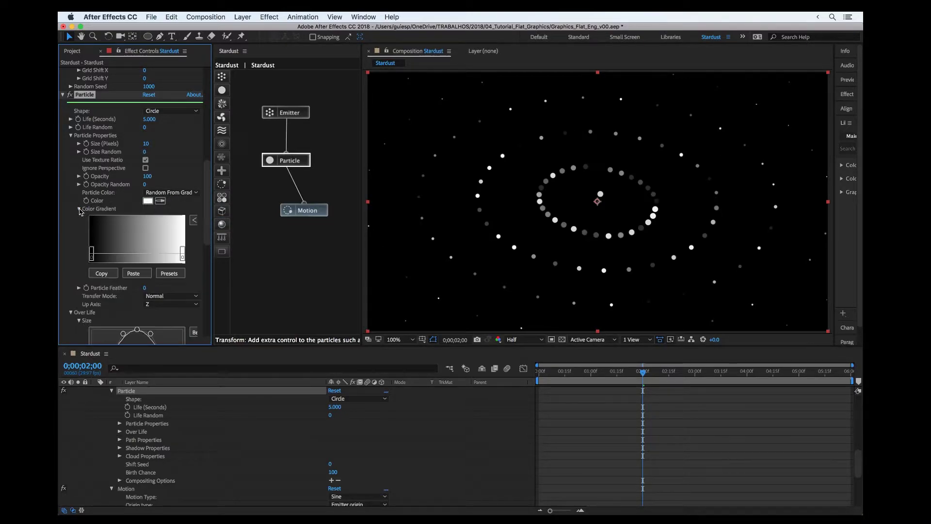
Step: Colour the gradient's left stop teal and its right stop magenta
double_click(91, 257)
drag(244, 199, 244, 232)
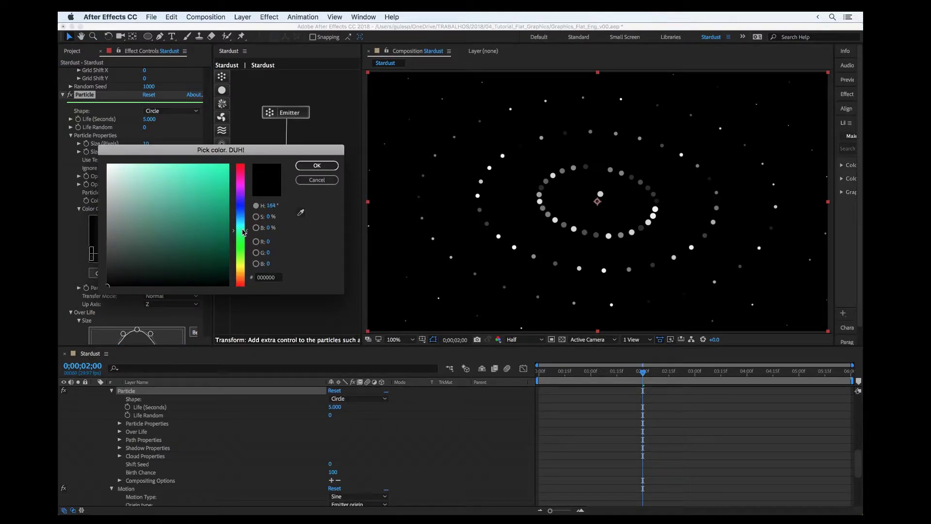
click(216, 211)
click(317, 166)
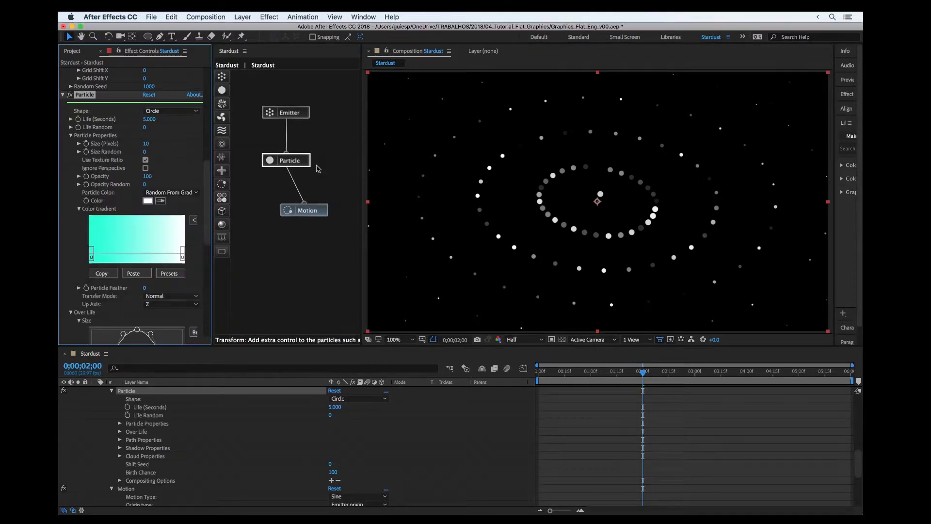
double_click(183, 260)
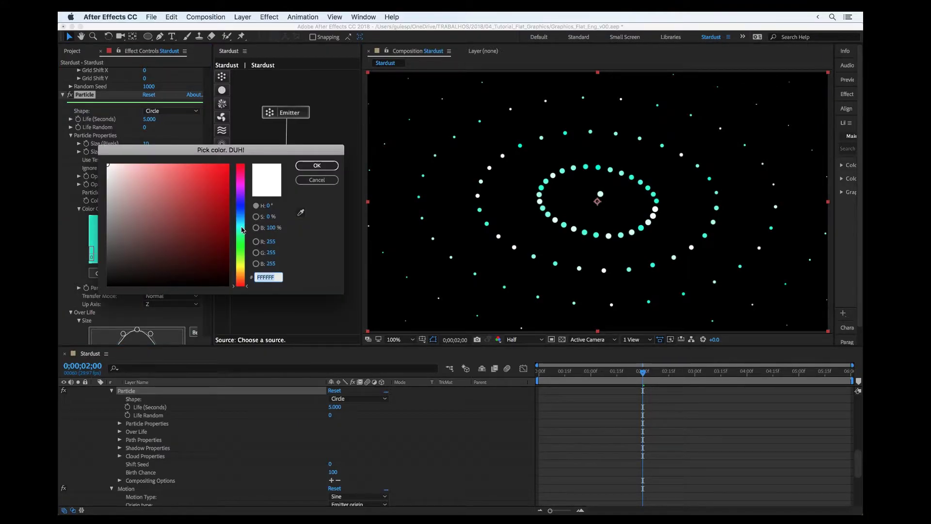
click(239, 183)
click(226, 165)
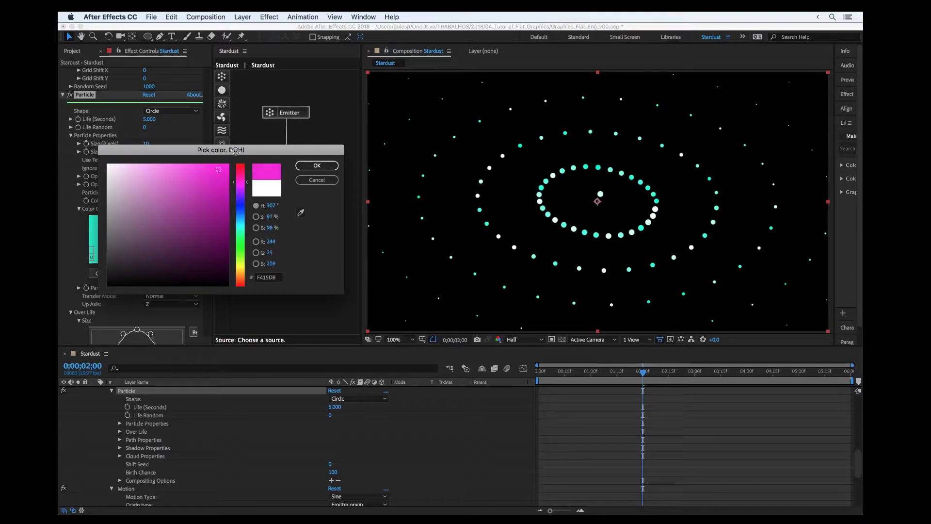
click(316, 165)
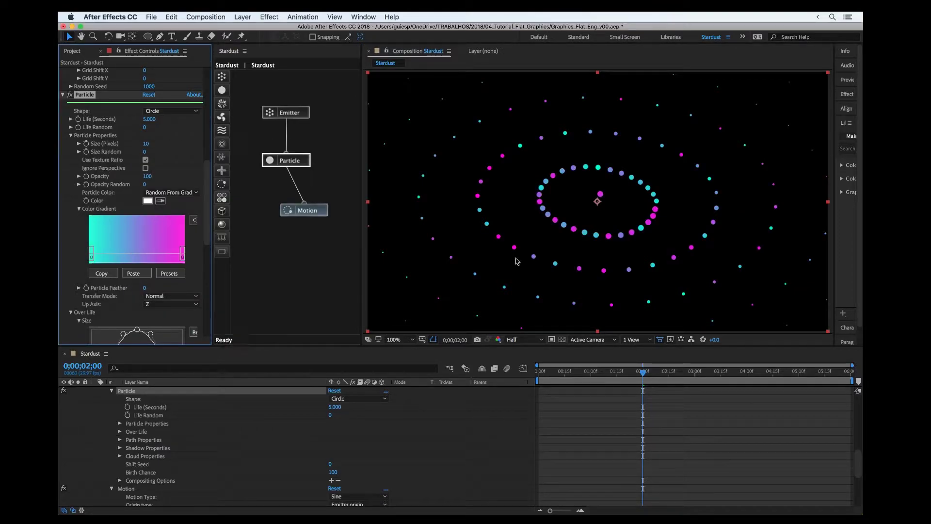
Step: Preview the cyan, violet and pink particle rings
key(space)
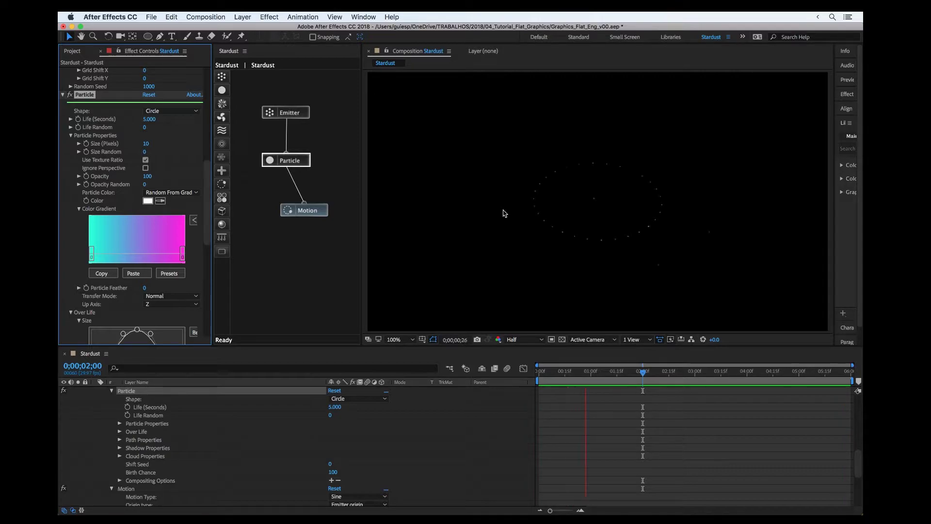
key(space)
scroll(154, 446, up, 2)
Step: Collapse the Stardust properties and create a new Dark Purple solid layer
click(95, 390)
right_click(177, 414)
mouse_move(226, 410)
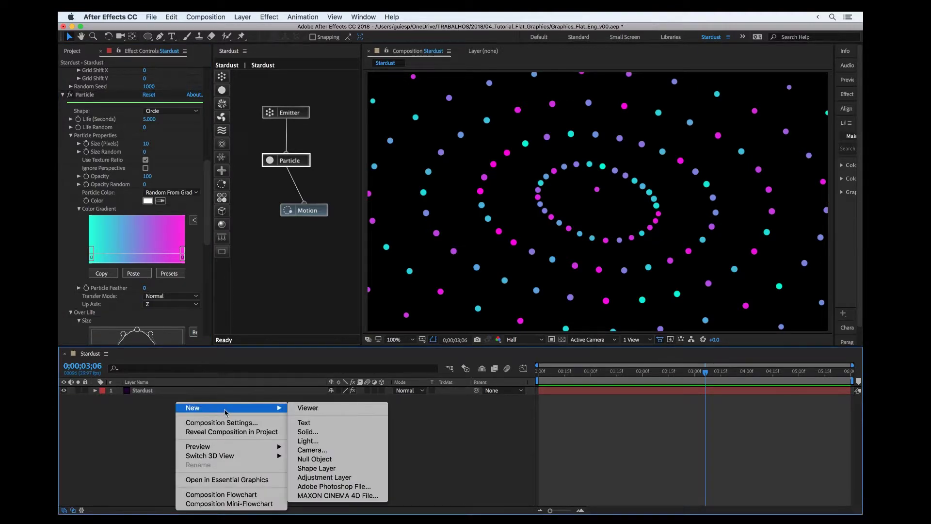
click(310, 432)
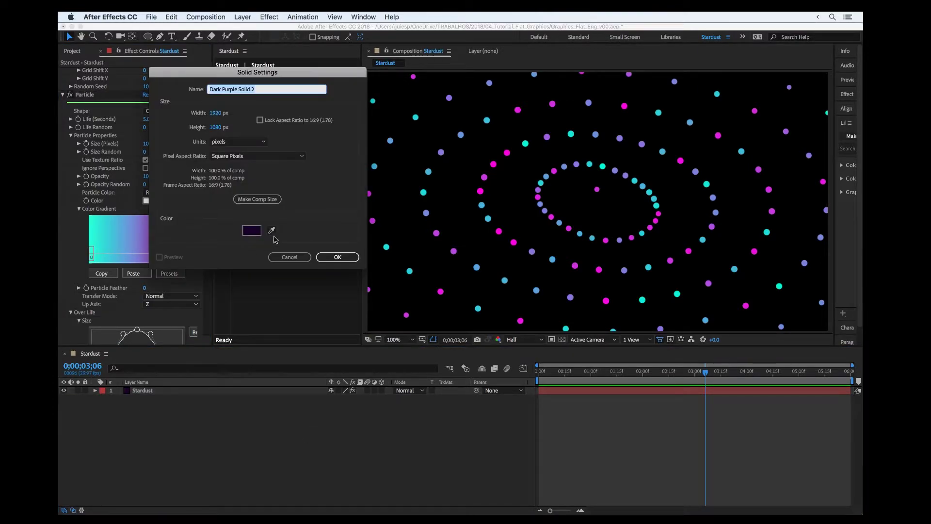
click(336, 258)
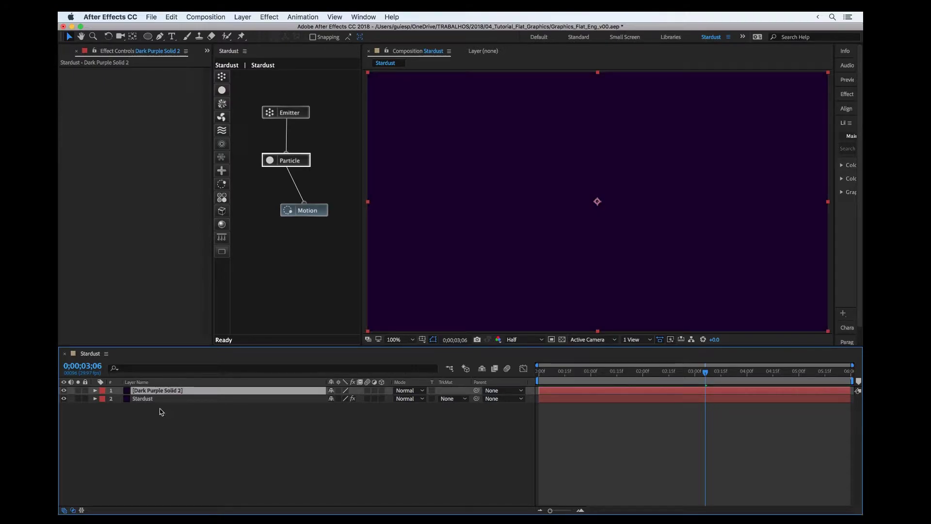
Step: Move the purple solid below the Stardust layer and reselect Stardust
drag(165, 392, 173, 426)
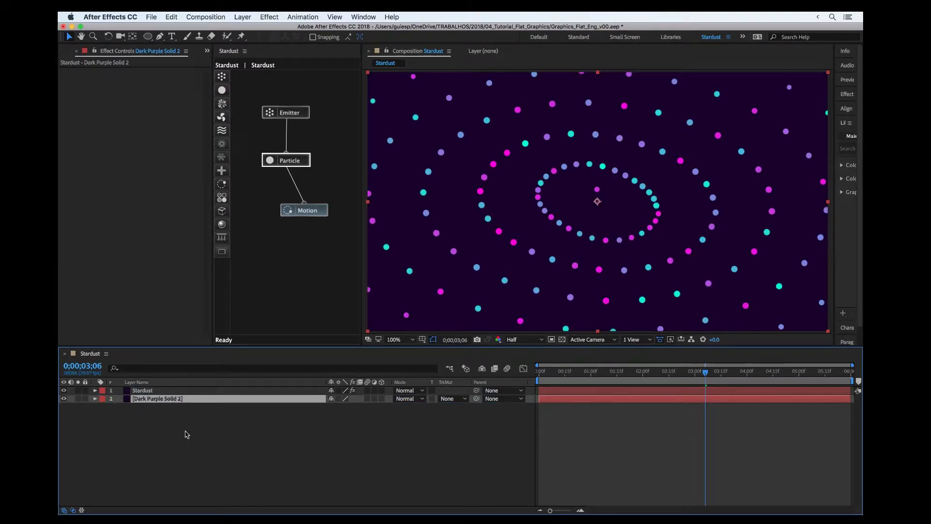
click(187, 434)
click(152, 393)
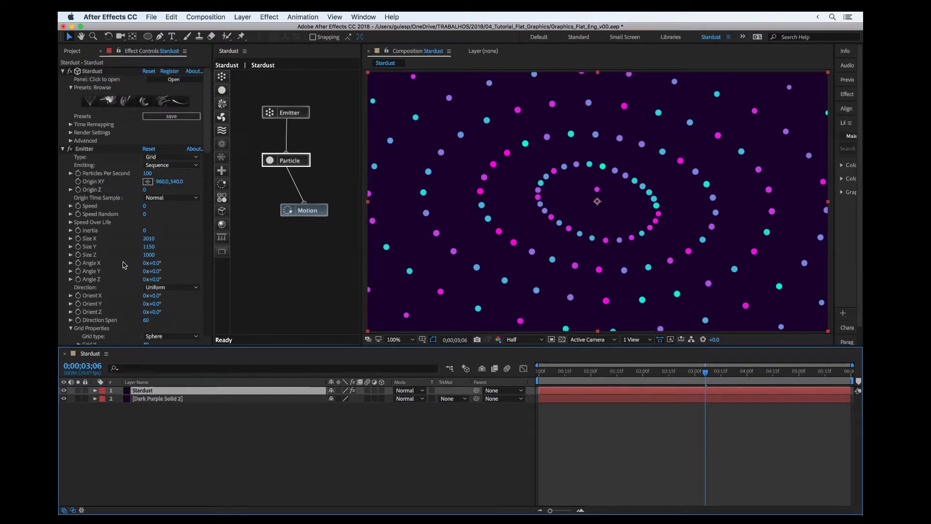
scroll(136, 187, down, 5)
scroll(135, 191, down, 10)
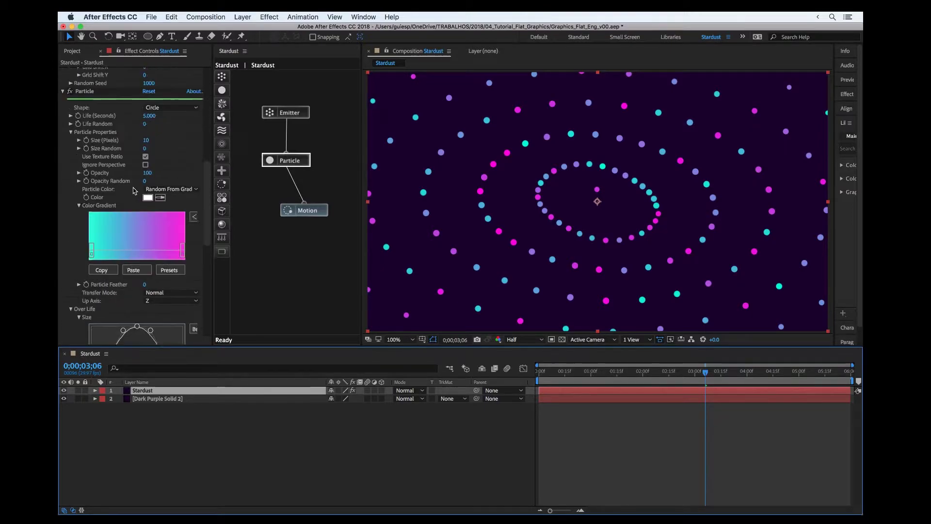
scroll(135, 190, up, 15)
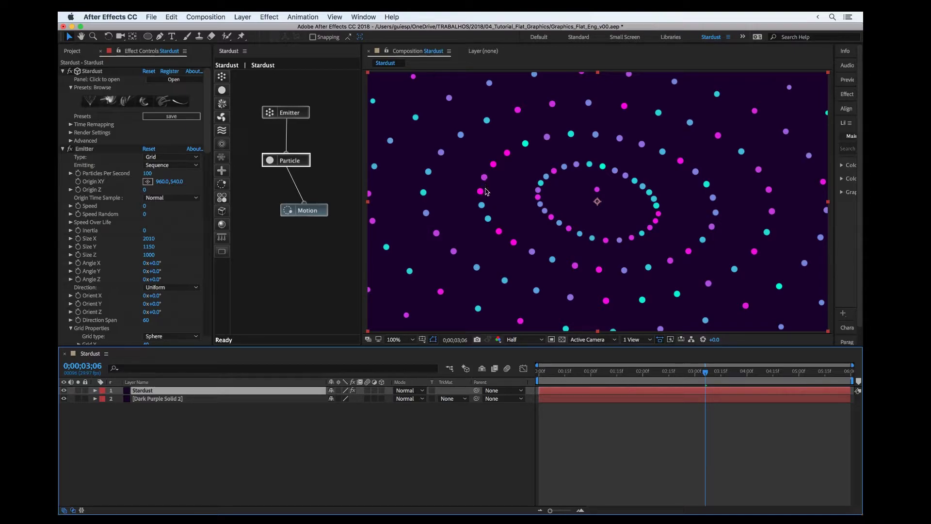
Step: Add a Replica node off the Particle node beside Motion in the Stardust graph, and select it
drag(293, 210, 302, 211)
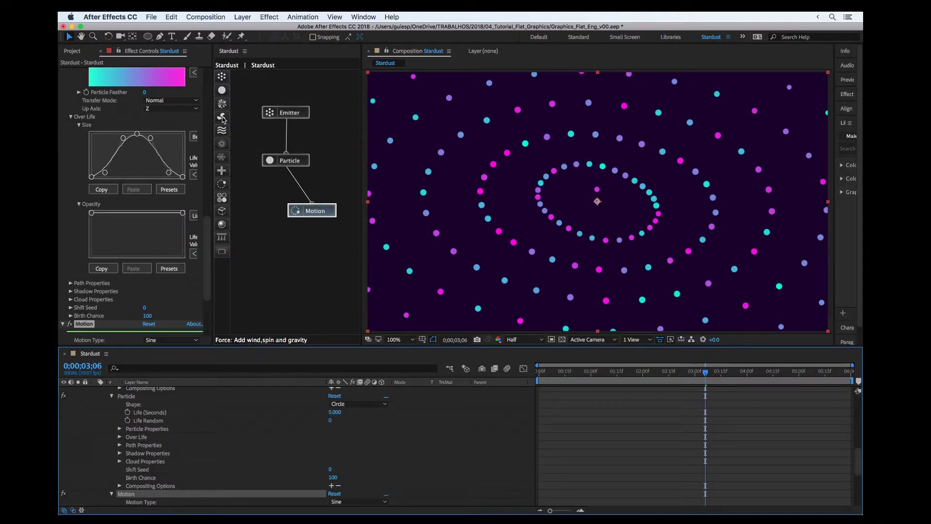
drag(223, 159, 279, 199)
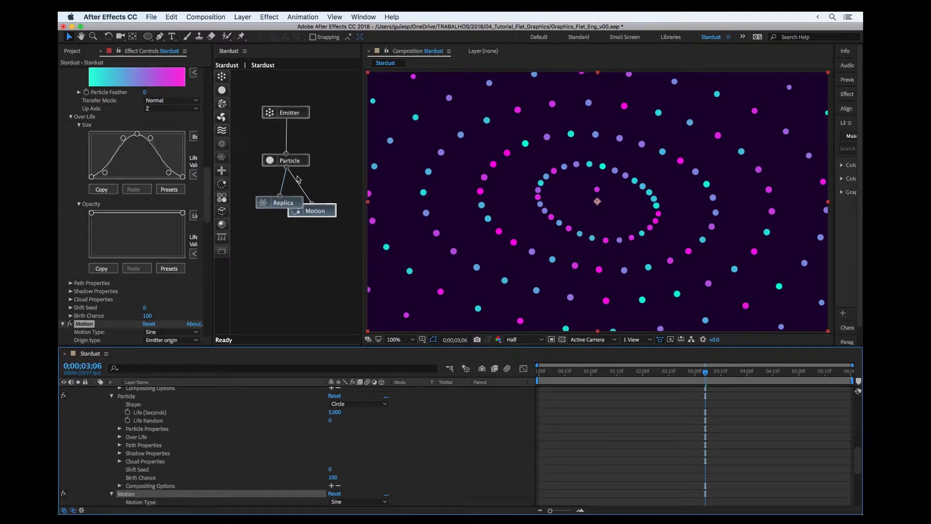
click(298, 208)
click(298, 208)
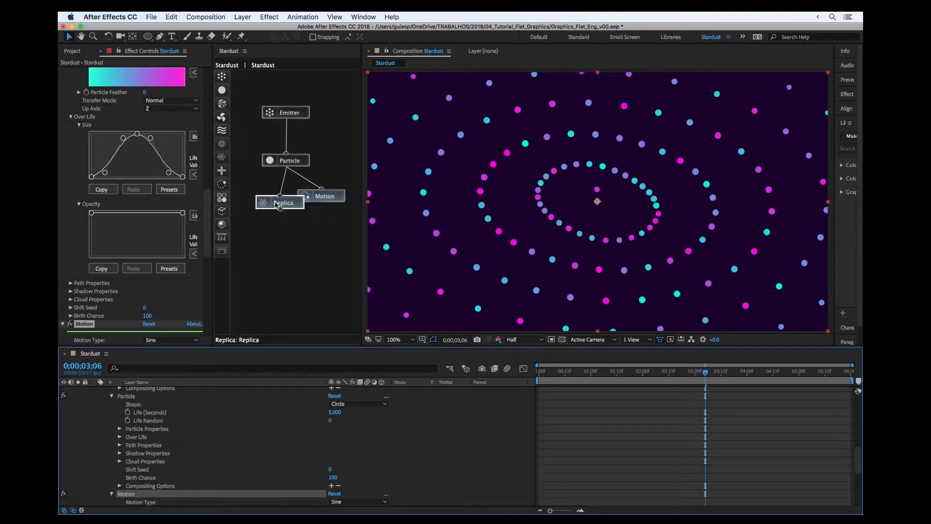
Step: Set Replica Replicates to 3 and, after testing it, Offset X to 0
scroll(125, 264, down, 10)
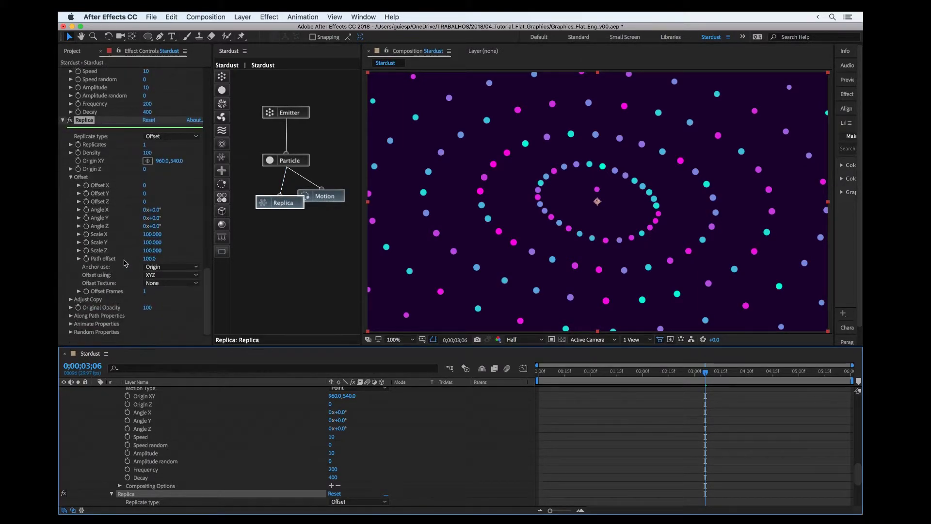
click(146, 145)
text(3)
key(Return)
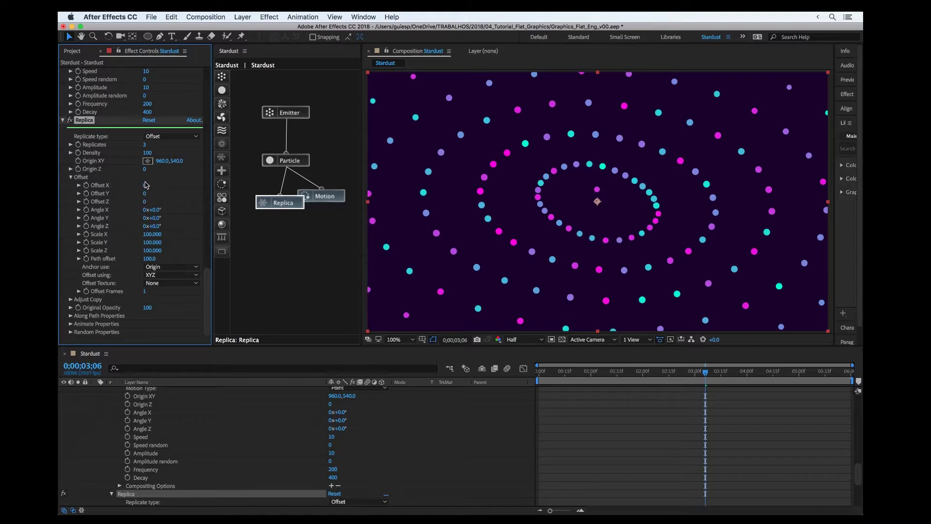
mouse_move(144, 185)
mouse_down()
mouse_move(168, 184)
mouse_move(145, 185)
mouse_up()
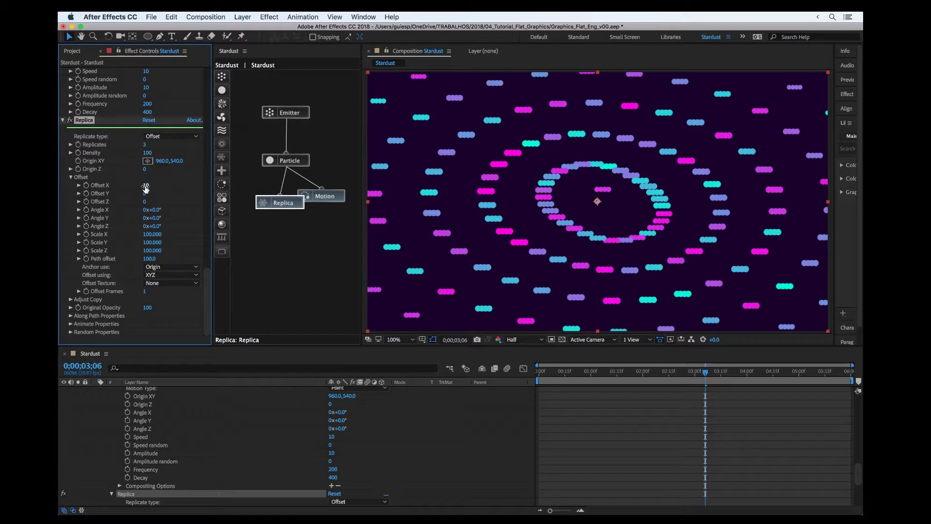
click(146, 186)
text(0)
key(Return)
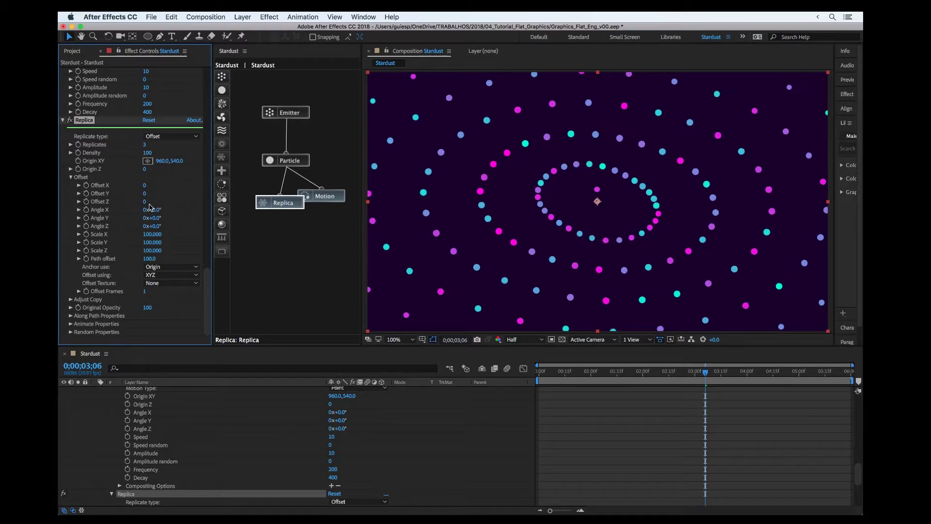
Step: Tilt Replica Angle X to 1° and raise Density to 5000
drag(156, 212, 154, 216)
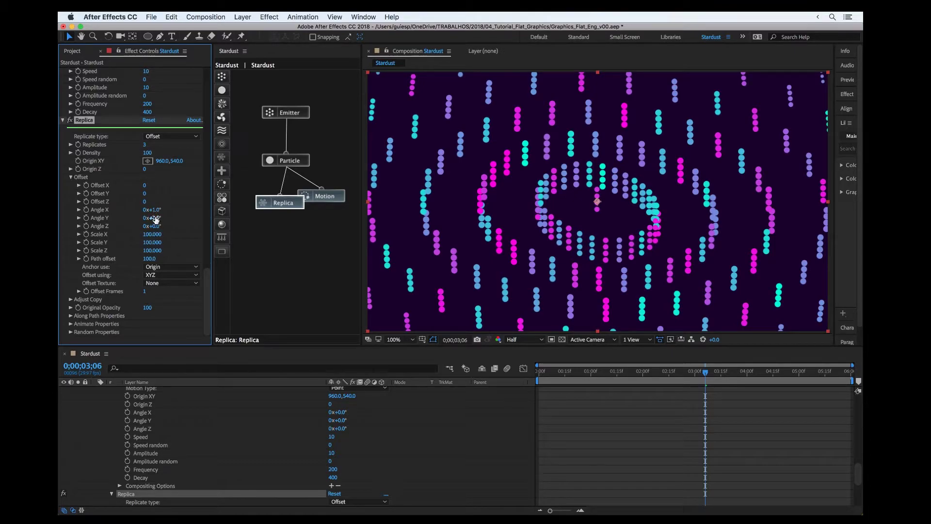
mouse_move(147, 151)
mouse_down()
mouse_move(125, 149)
mouse_move(178, 150)
mouse_up()
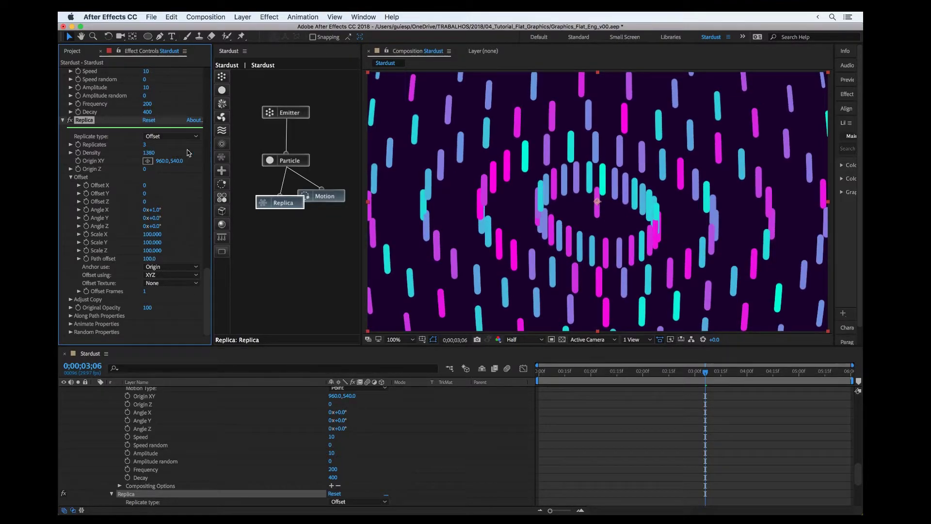
click(151, 153)
text(5000)
key(Return)
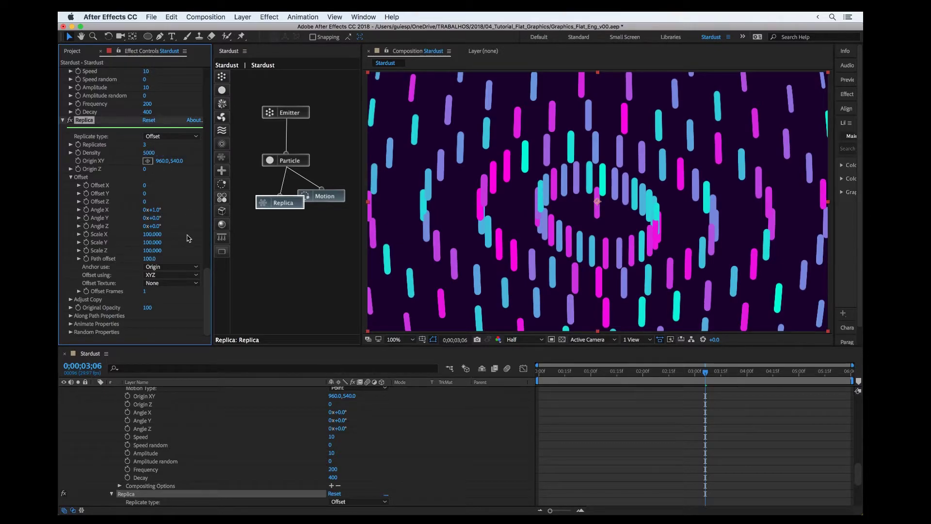
Step: Rotate Replica Angle Z to −1°, testing Scale Z at 1 before restoring 100
drag(158, 227, 146, 247)
click(146, 252)
key(Return)
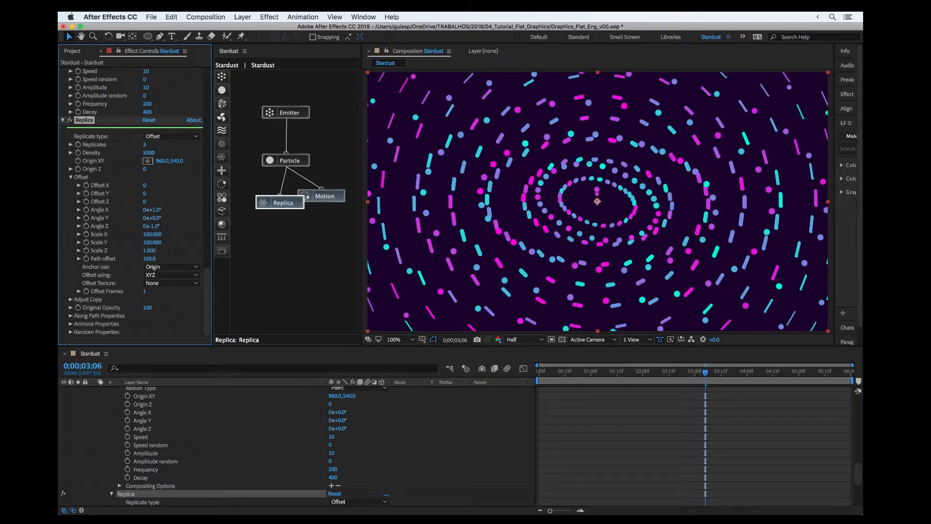
click(149, 252)
key(Return)
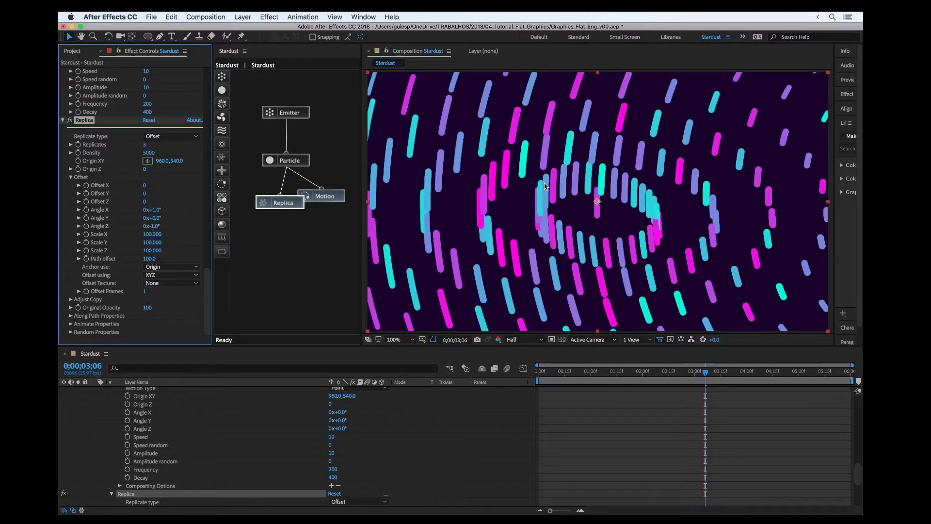
Step: Open Replica's Adjust Copy settings and set Offset Opacity to 90
click(71, 299)
scroll(81, 256, down, 3)
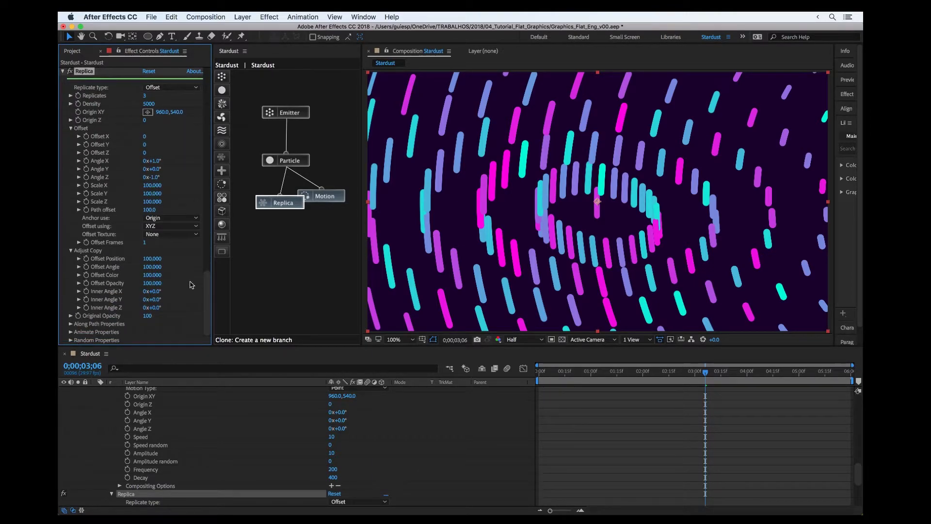
drag(152, 286, 151, 283)
click(154, 284)
key(Return)
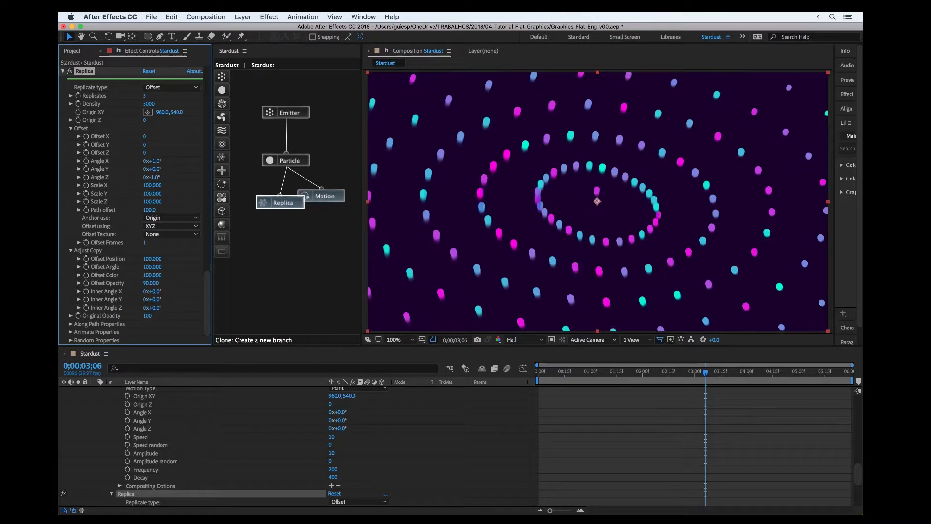
Step: Zoom in to check the particles, return to 100%, then lower Replica Density to 970
key(period)
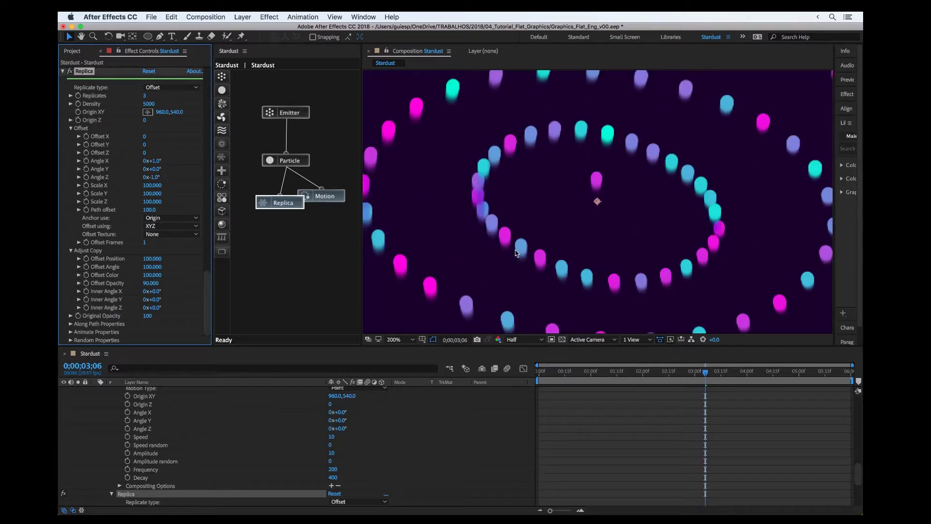
key(comma)
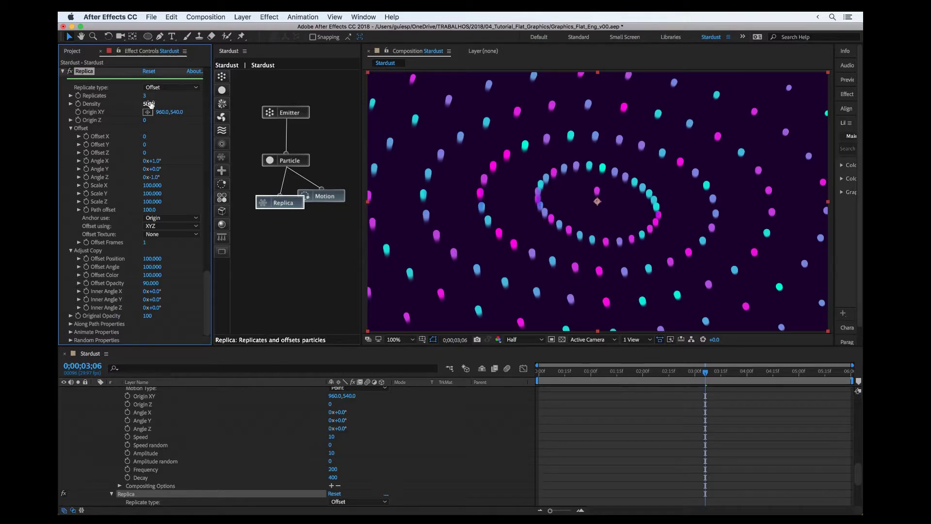
drag(149, 104, 59, 147)
drag(145, 104, 93, 112)
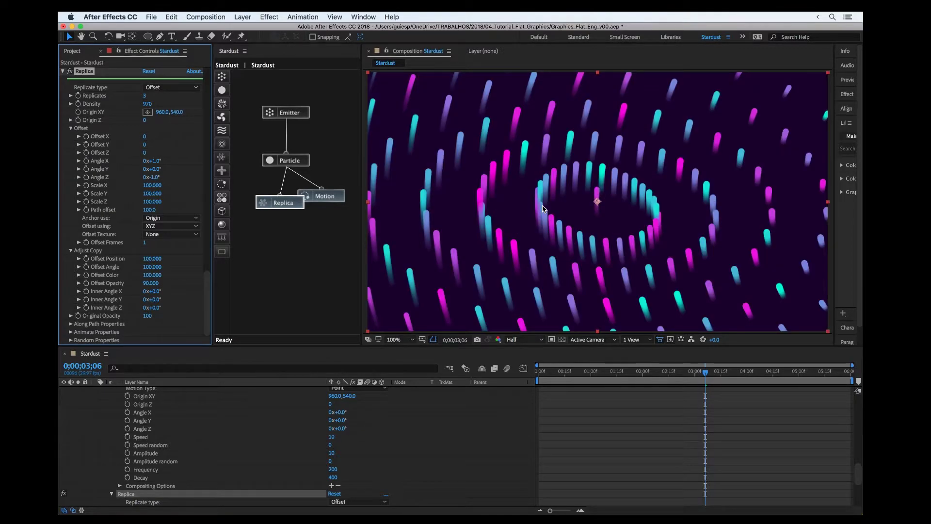
Step: Preview, then set Replica Angle Z to −8° and shift the origin left of centre
key(space)
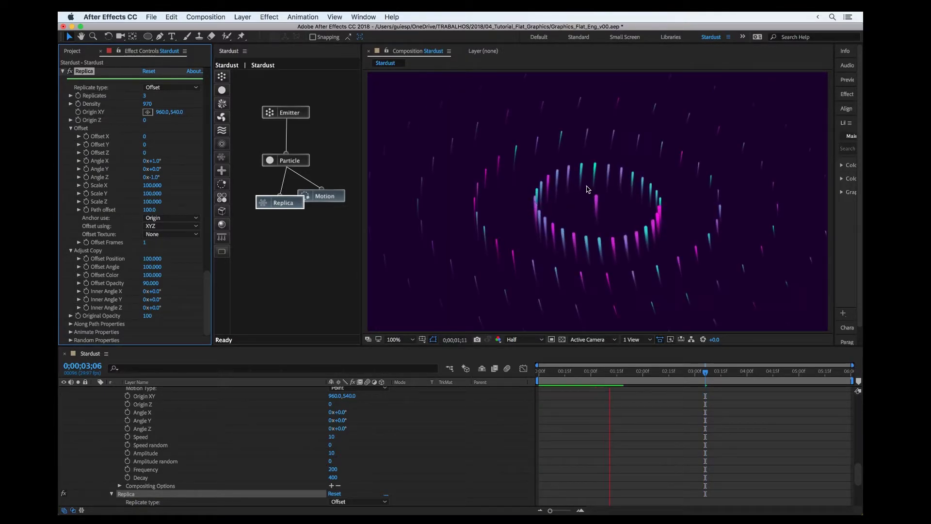
key(space)
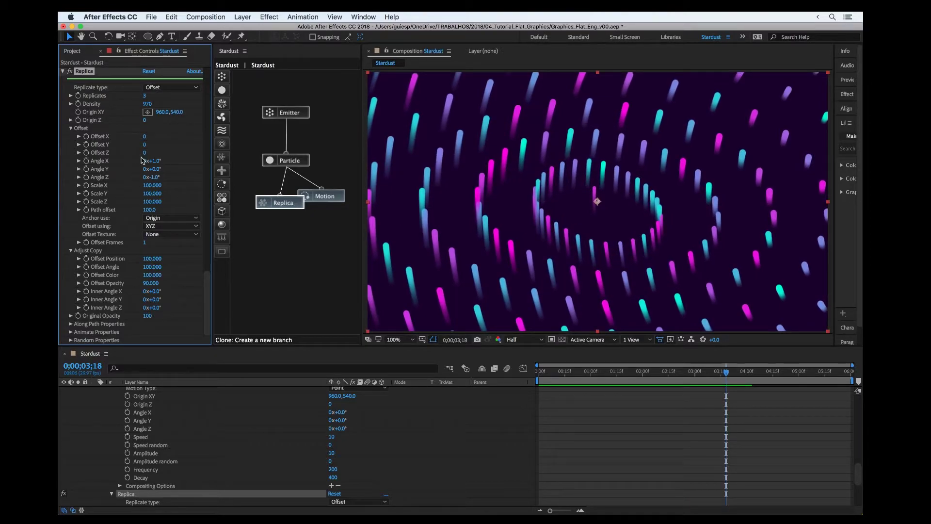
mouse_move(155, 177)
mouse_down()
mouse_move(170, 177)
mouse_move(149, 173)
mouse_up()
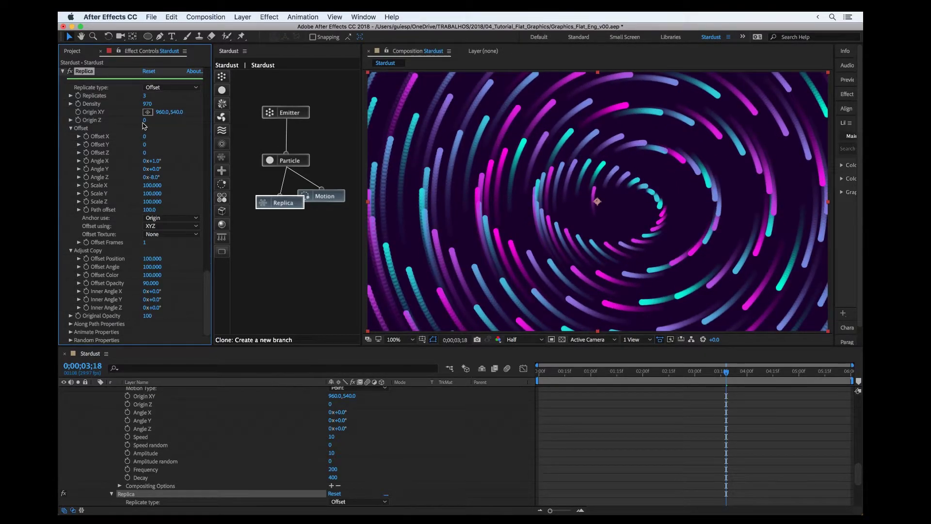
mouse_move(161, 115)
mouse_down()
mouse_move(110, 114)
mouse_move(243, 85)
mouse_move(197, 87)
mouse_up()
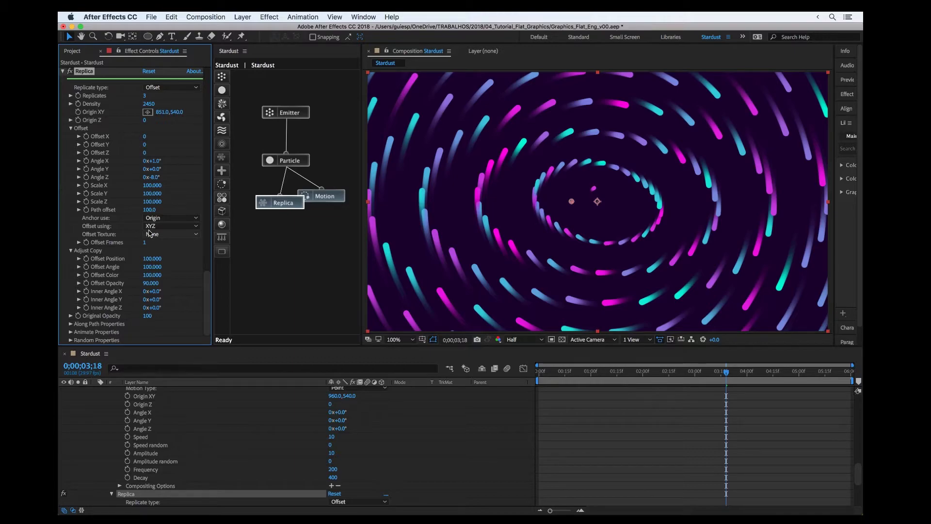
Step: Try Inner Angle Z on the copies, then undo it and clear the selection
click(165, 307)
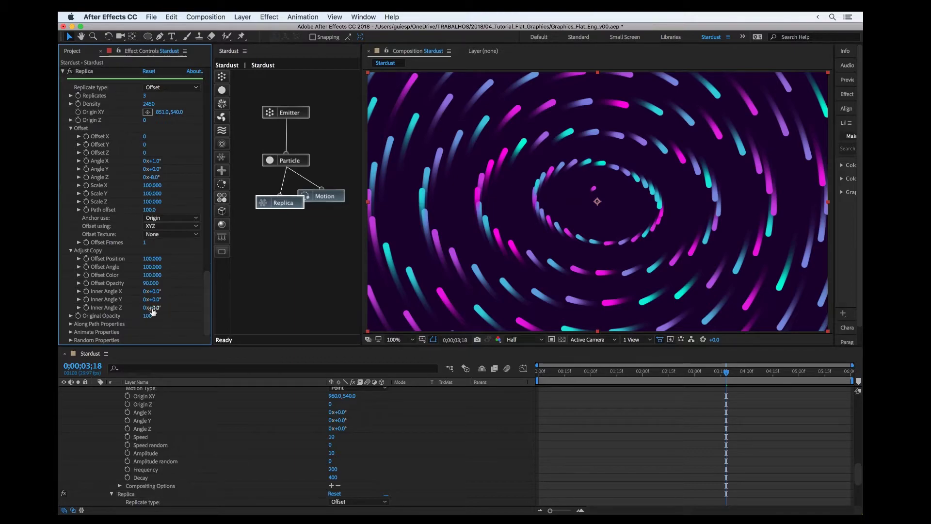
drag(161, 307, 105, 299)
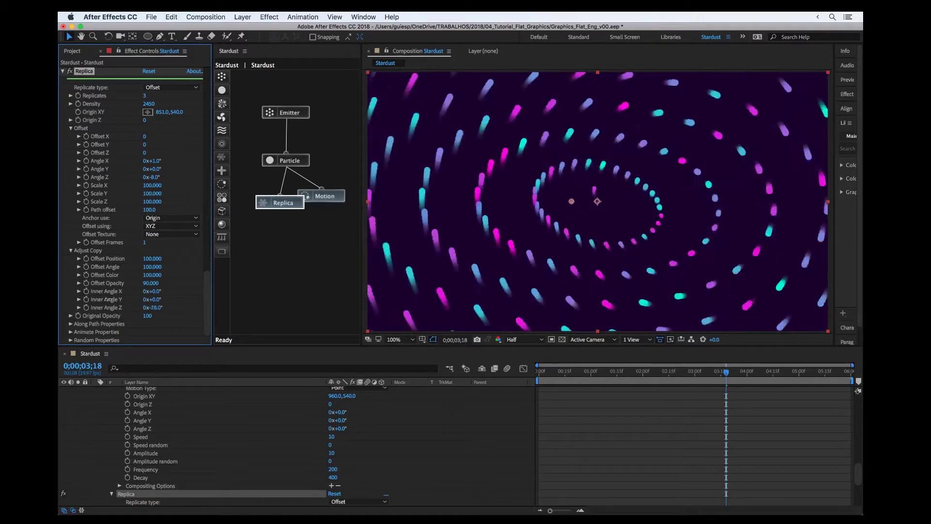
key(cmd+z)
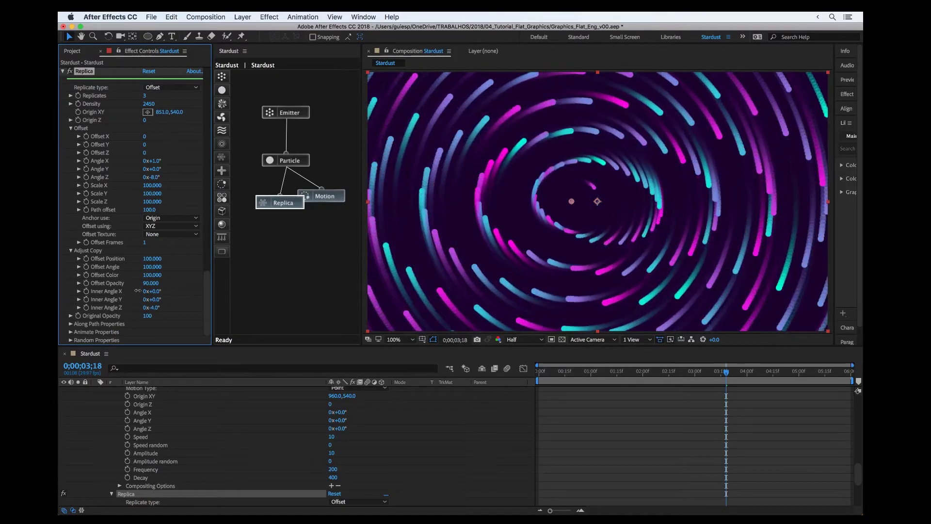
click(139, 293)
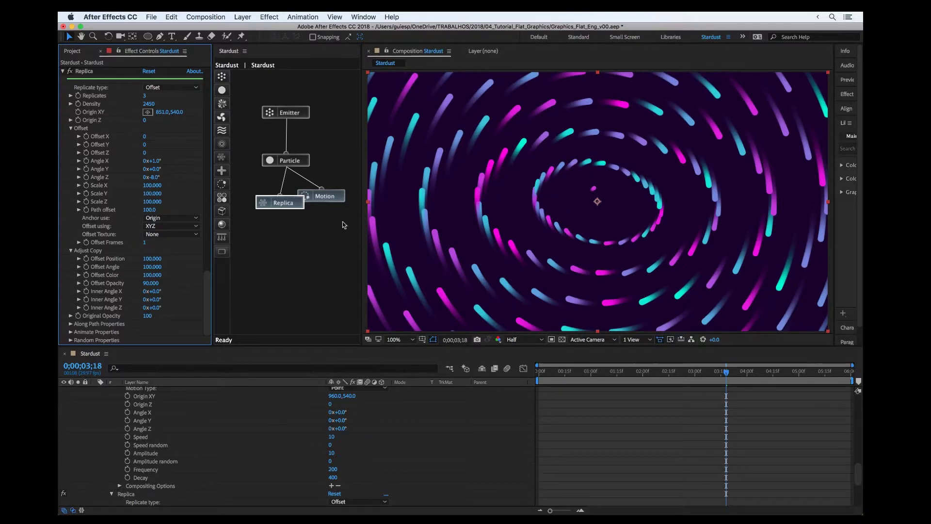
Step: Set the Emitter's Size Y to 1470 and preview the rings
click(291, 113)
drag(149, 178, 140, 156)
key(space)
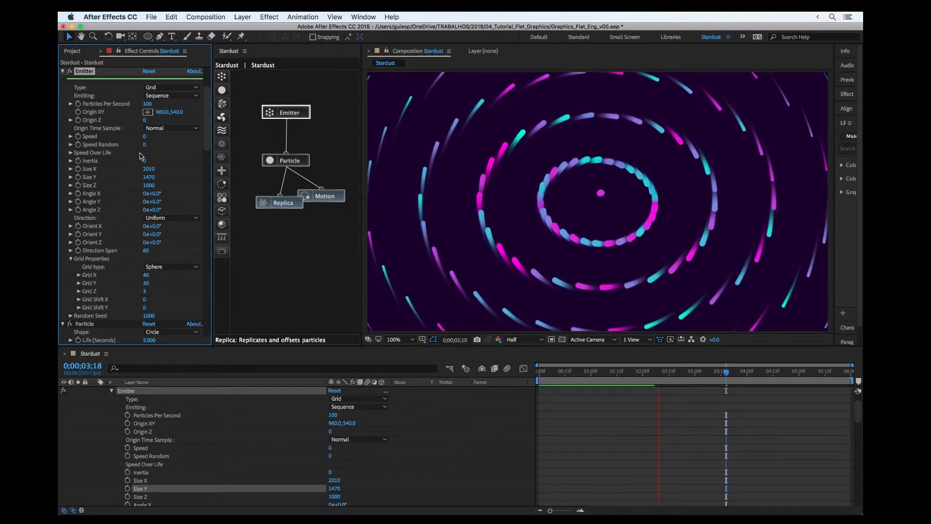
key(space)
Step: Nudge the Replica node aside and show the Motion node's settings
drag(283, 203, 274, 202)
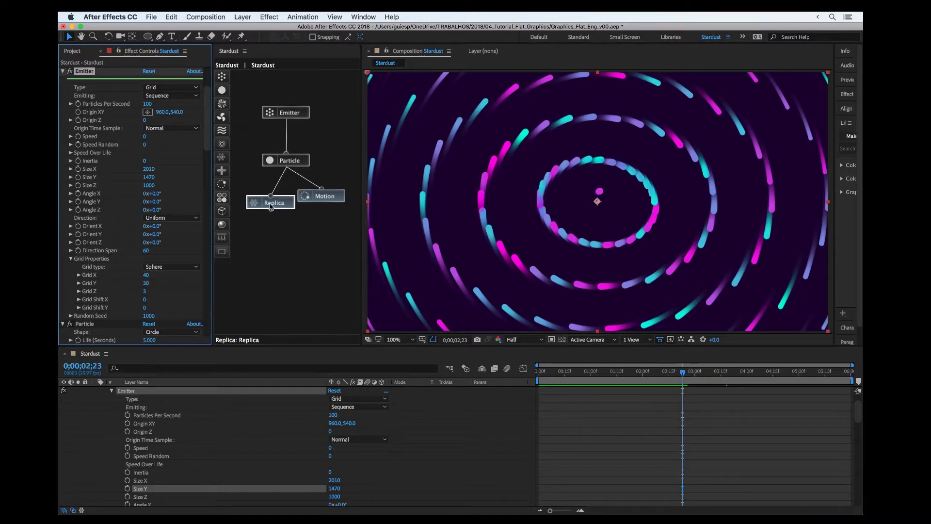
click(324, 196)
scroll(160, 223, down, 5)
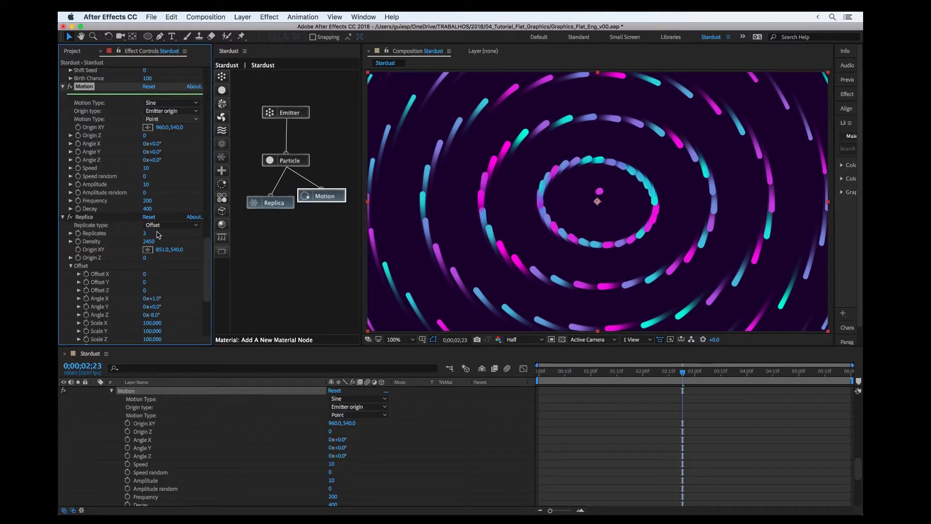
Step: Reset Motion Speed to 10 and add a Speed keyframe at 1;08
drag(148, 168, 151, 169)
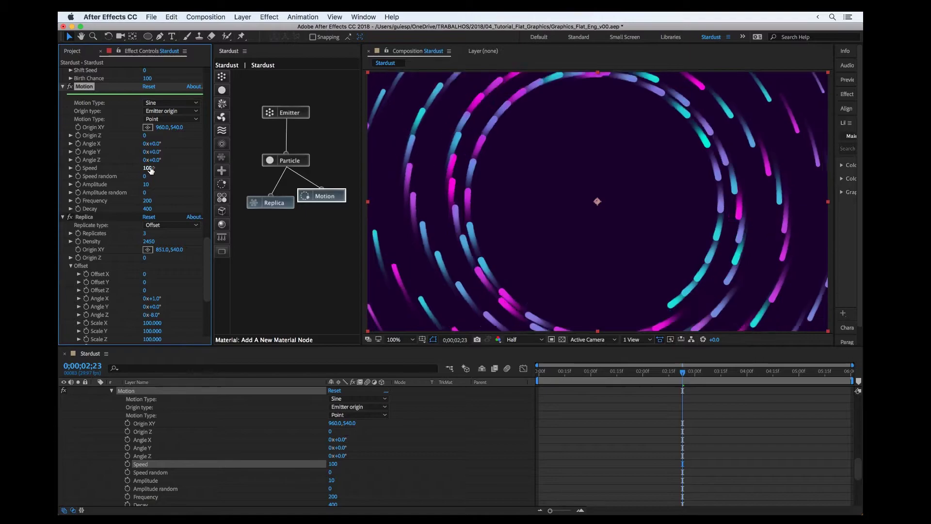
text(10)
key(Return)
drag(556, 371, 606, 372)
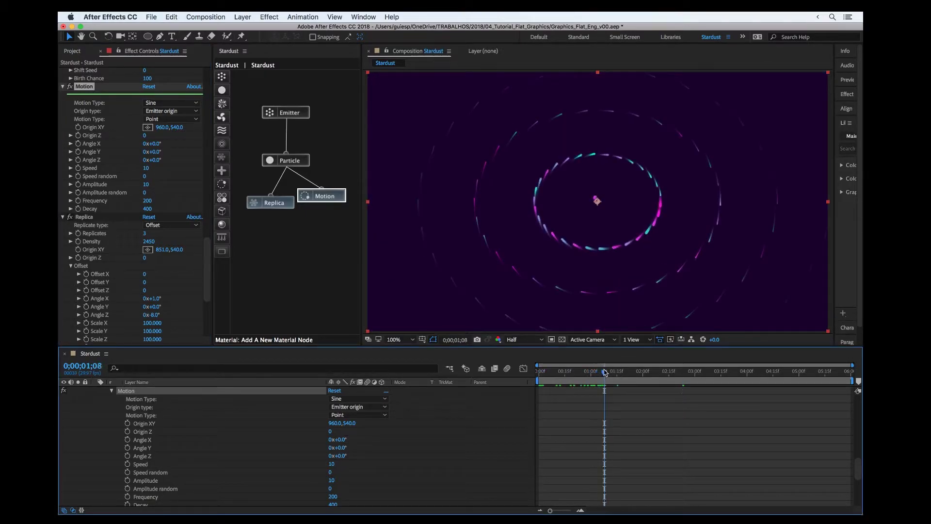
click(78, 168)
Step: Raise Speed to about 140 at 2;08, set the 1;08 keyframe to 0, and select both
key(space)
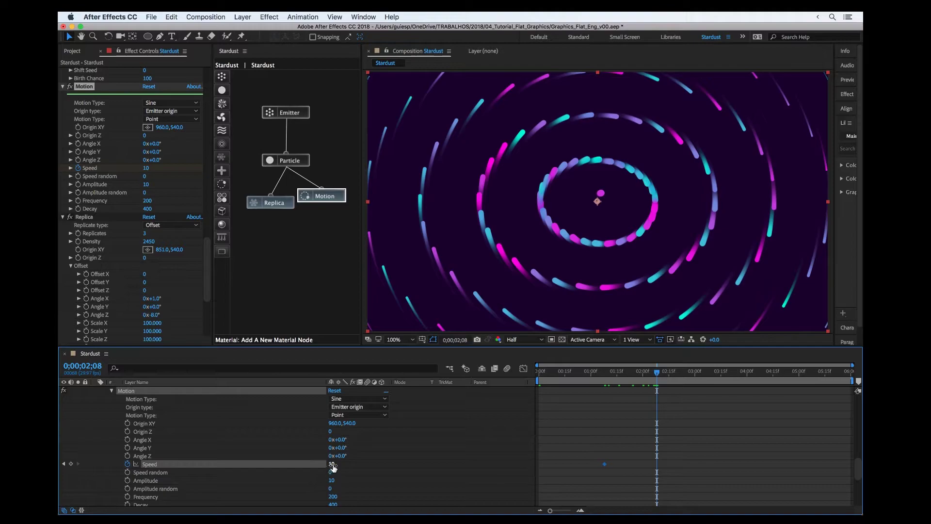
drag(333, 467, 341, 464)
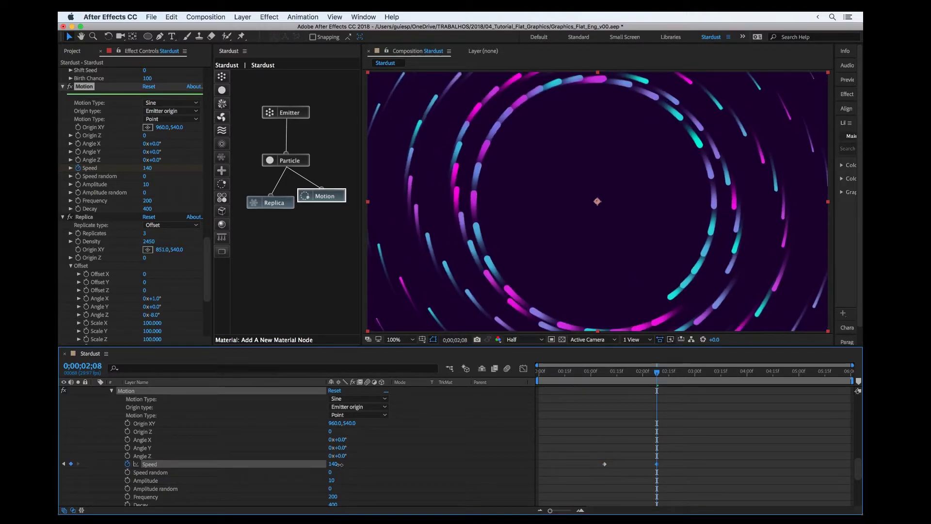
key(j)
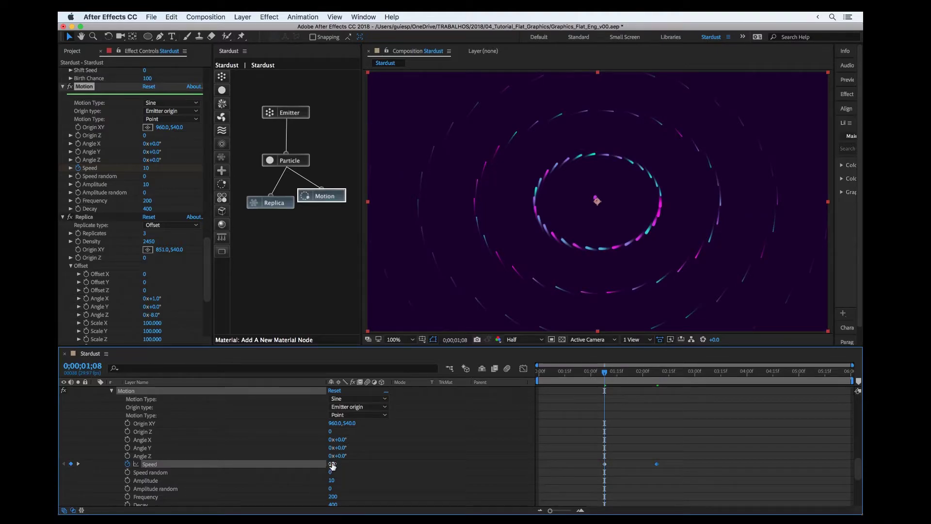
key(Return)
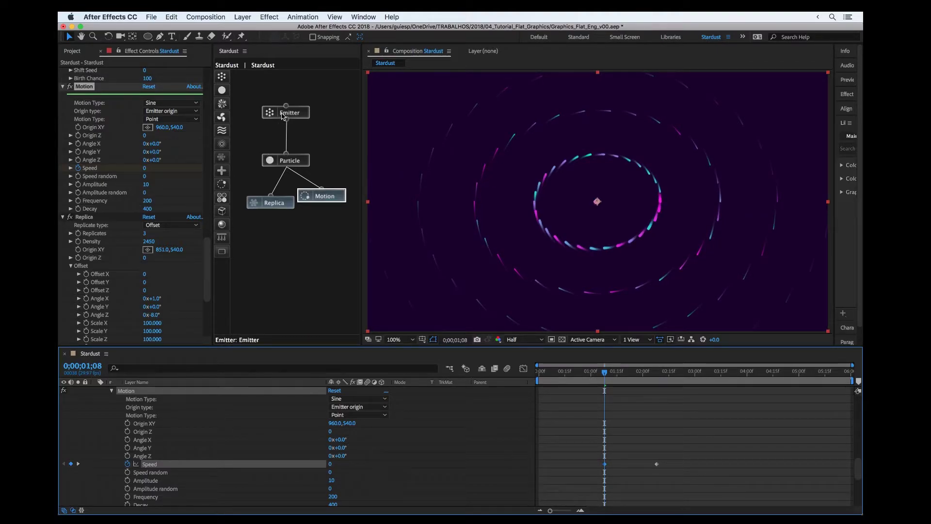
drag(680, 461, 598, 470)
Step: In the Graph Editor, ease the Speed keyframes into an S-curve and move the first keyframe earlier
click(524, 368)
drag(597, 480, 651, 484)
click(657, 394)
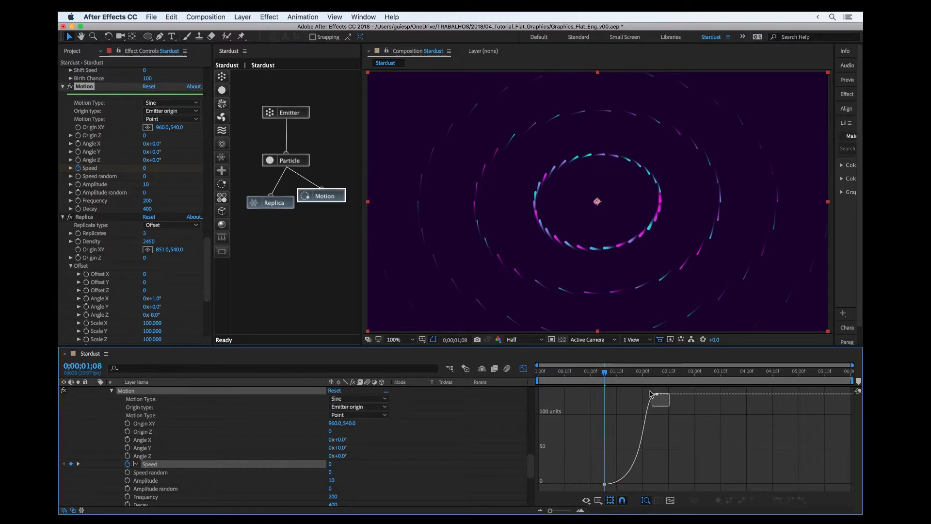
drag(642, 396, 600, 397)
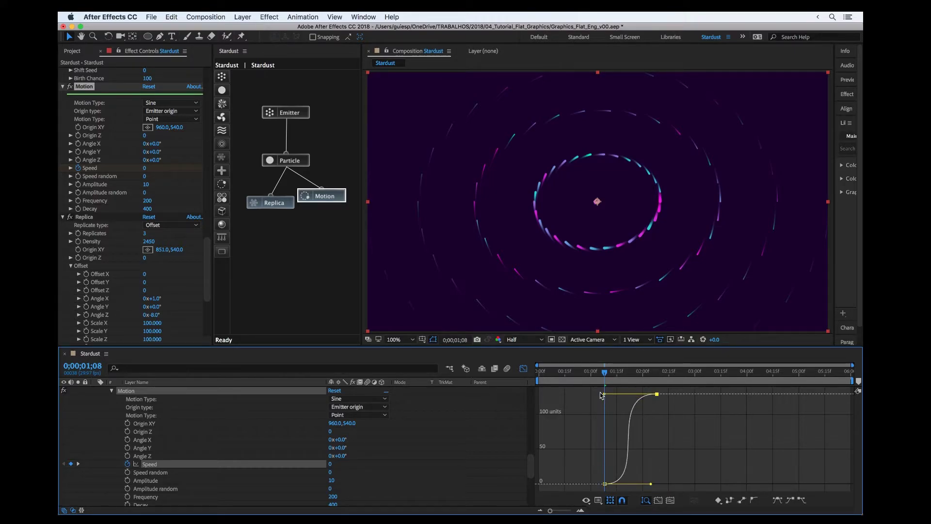
click(591, 466)
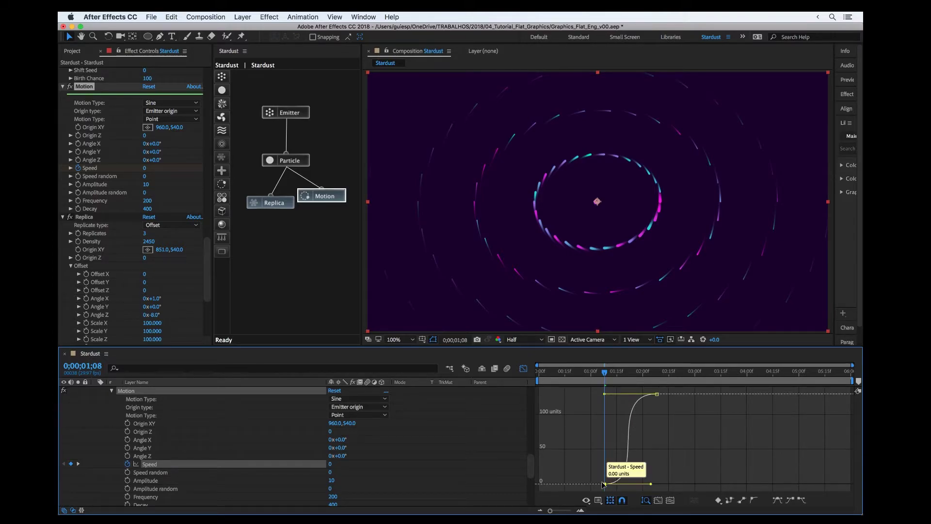
drag(604, 484, 586, 485)
drag(648, 484, 634, 484)
Step: Preview the eased burst and jump to the Speed 130 keyframe at 2;08
key(space)
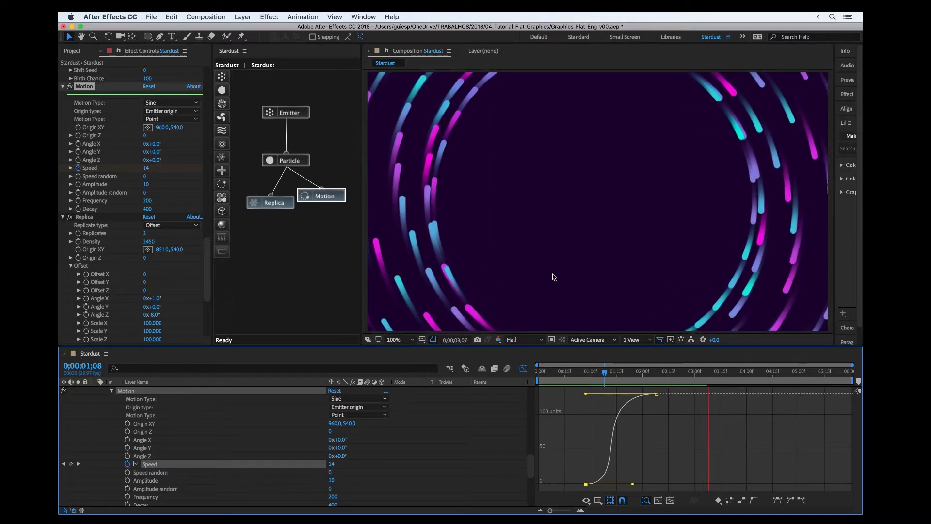
key(space)
key(space)
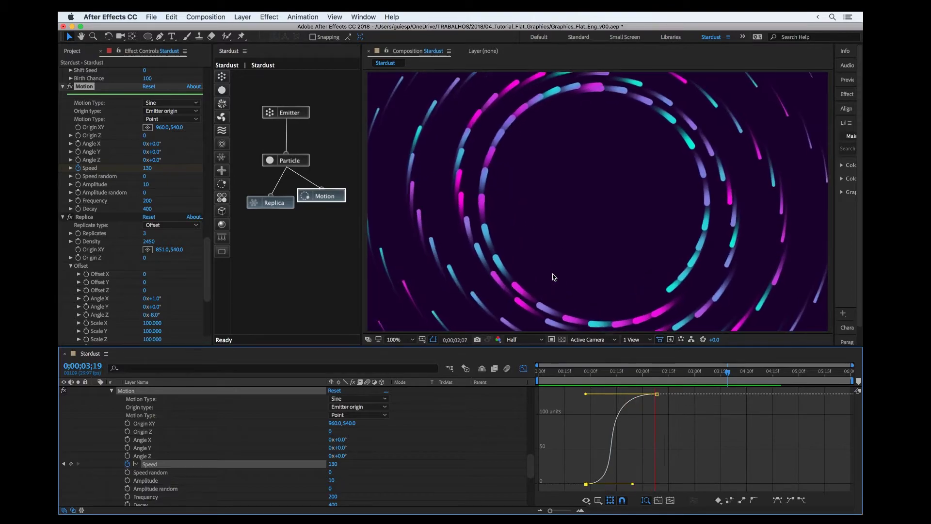
key(space)
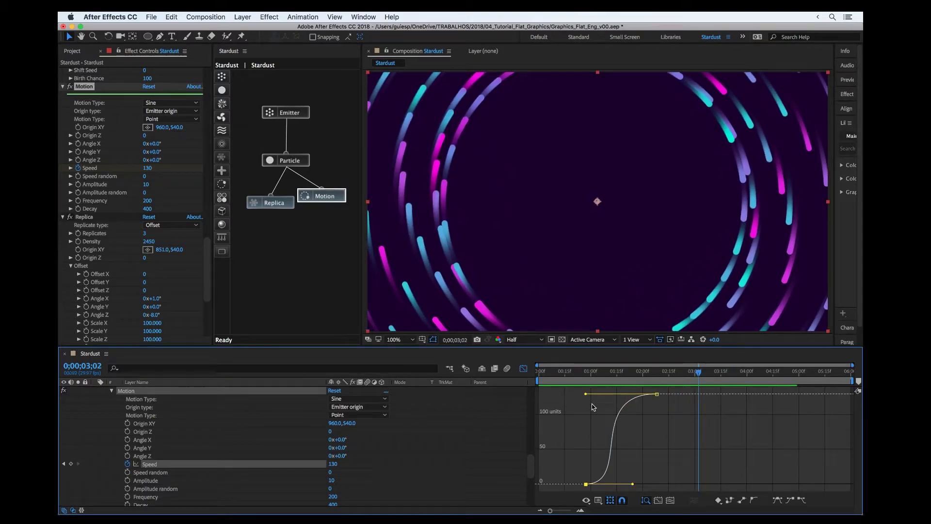
key(j)
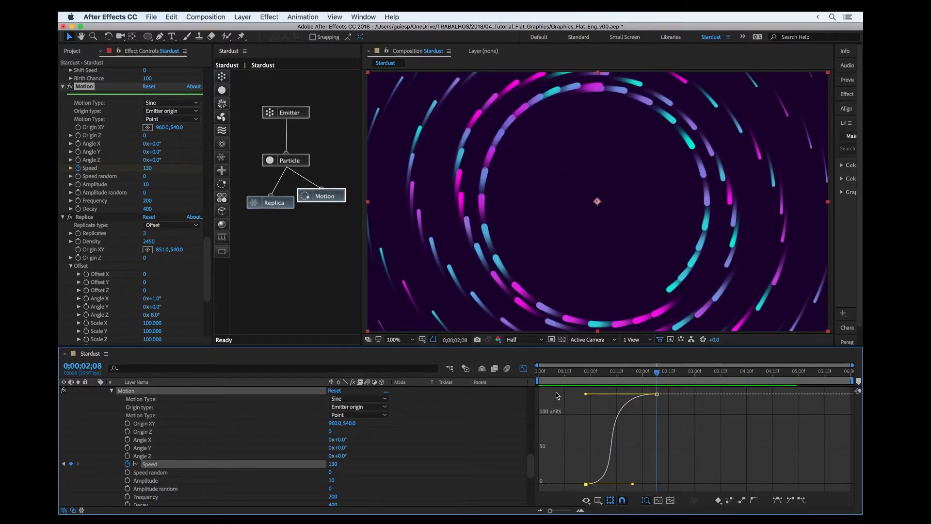
scroll(147, 146, up, 10)
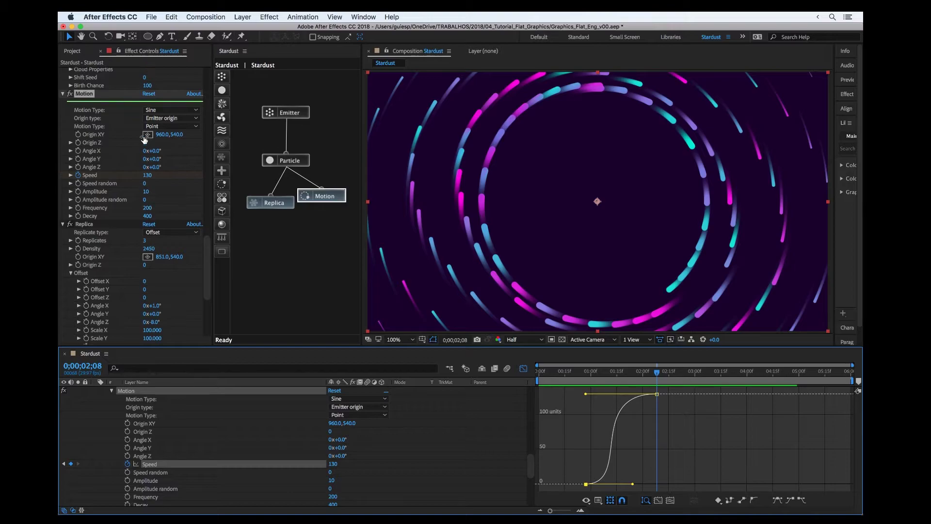
Step: Set Emitter Size Y to 1470 with Size X kept at 2010, then play from the start
click(287, 114)
click(149, 180)
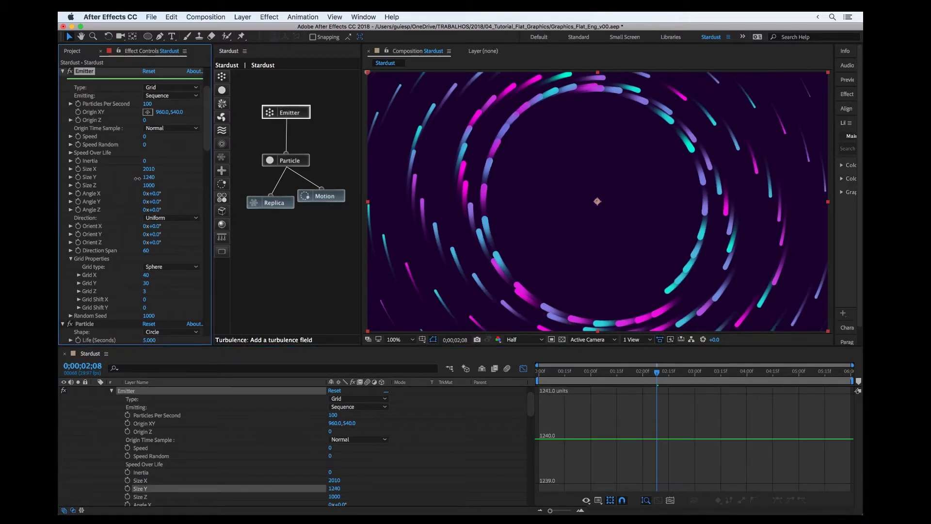
drag(148, 169, 132, 173)
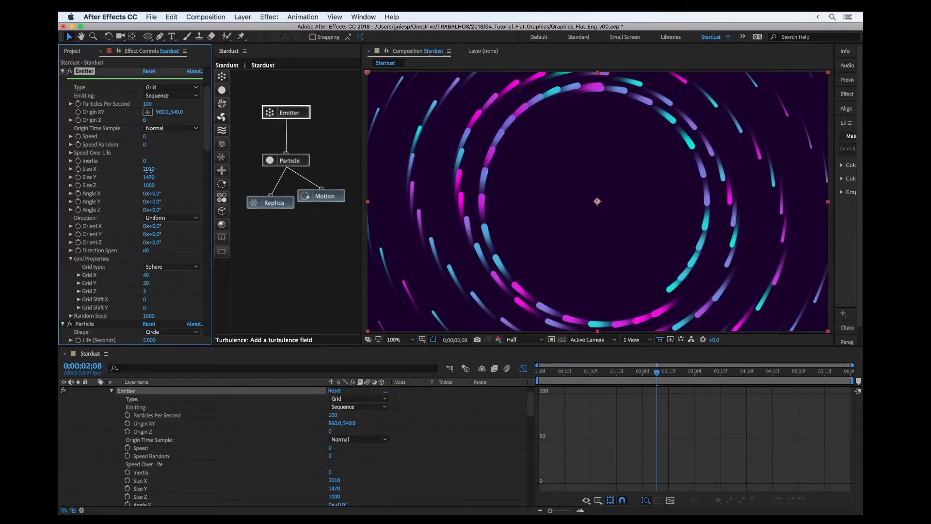
key(ctrl+z)
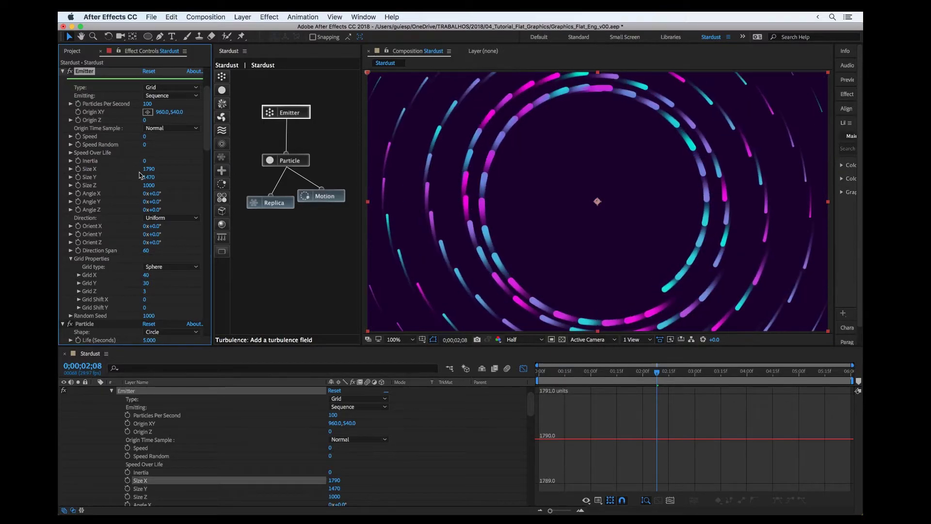
key(Home)
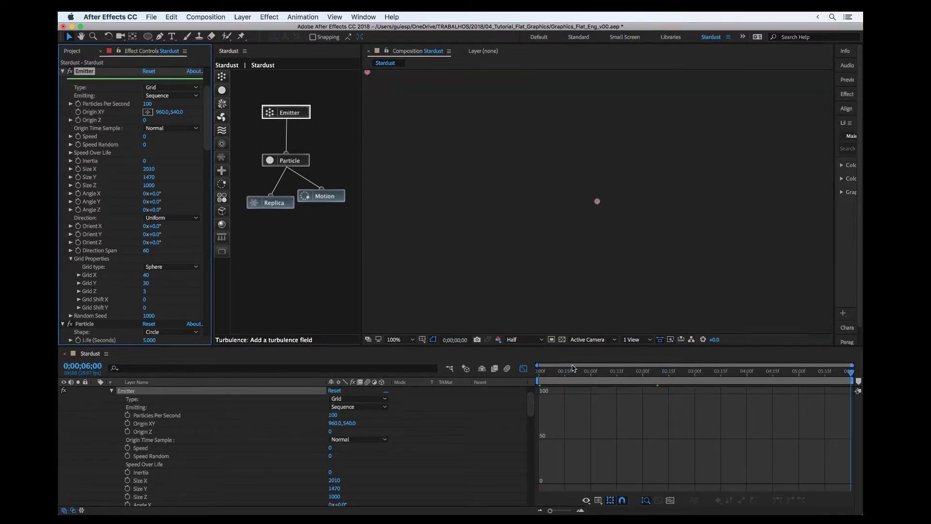
click(734, 359)
key(space)
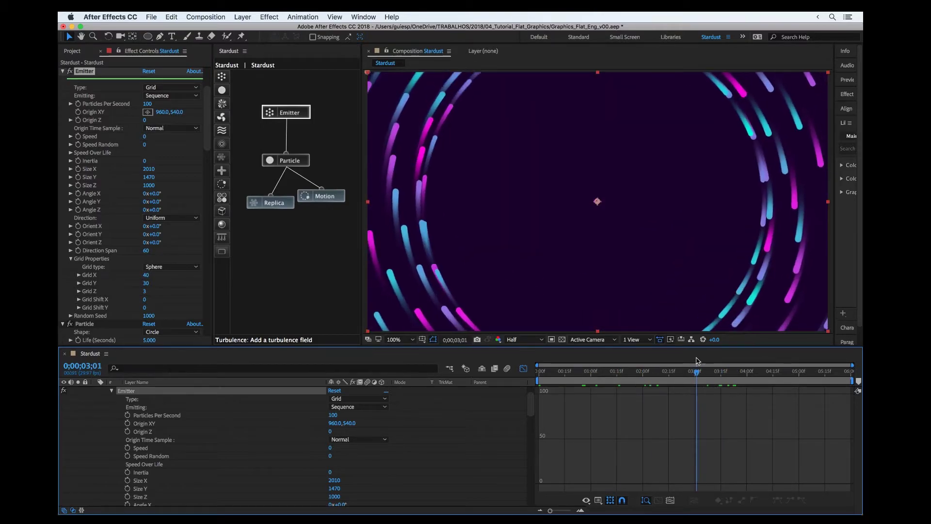
Step: Lower the Motion node's Speed from 130 to 39
click(324, 197)
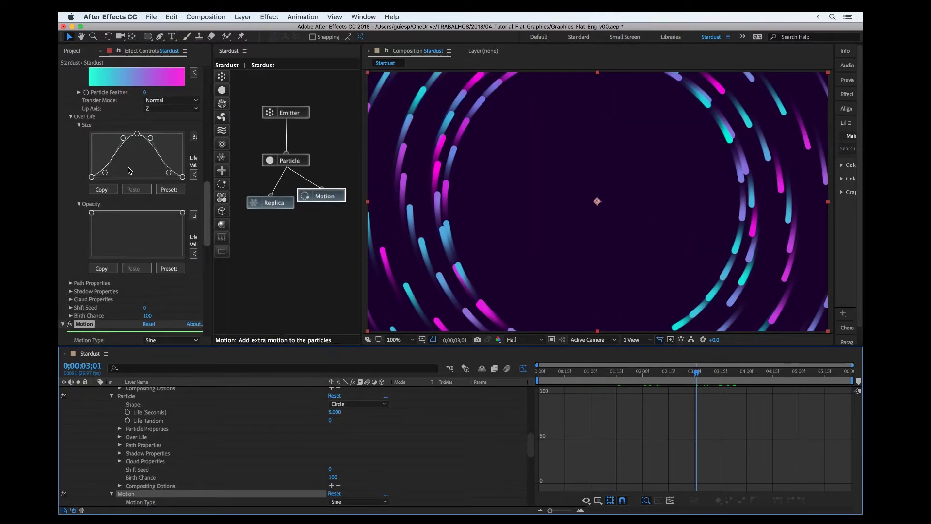
scroll(157, 245, down, 10)
scroll(157, 245, up, 3)
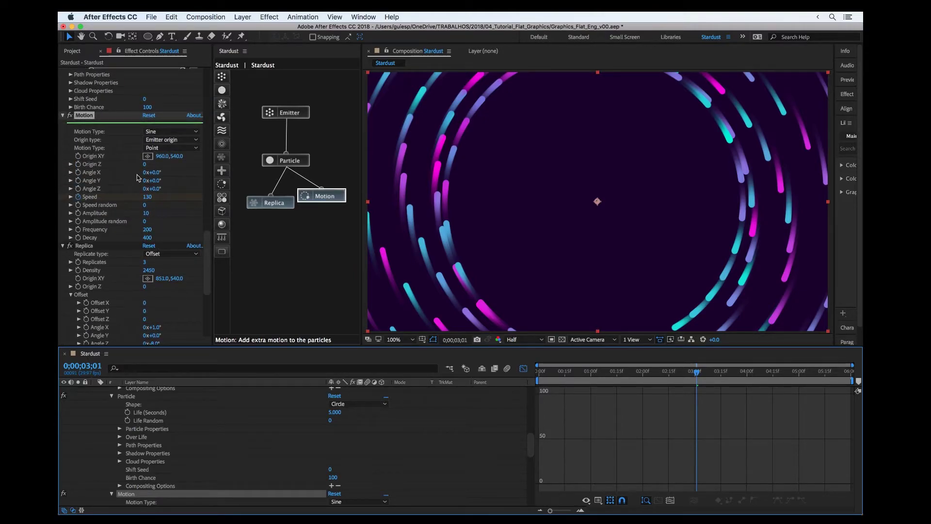
scroll(148, 218, down, 4)
scroll(153, 243, up, 5)
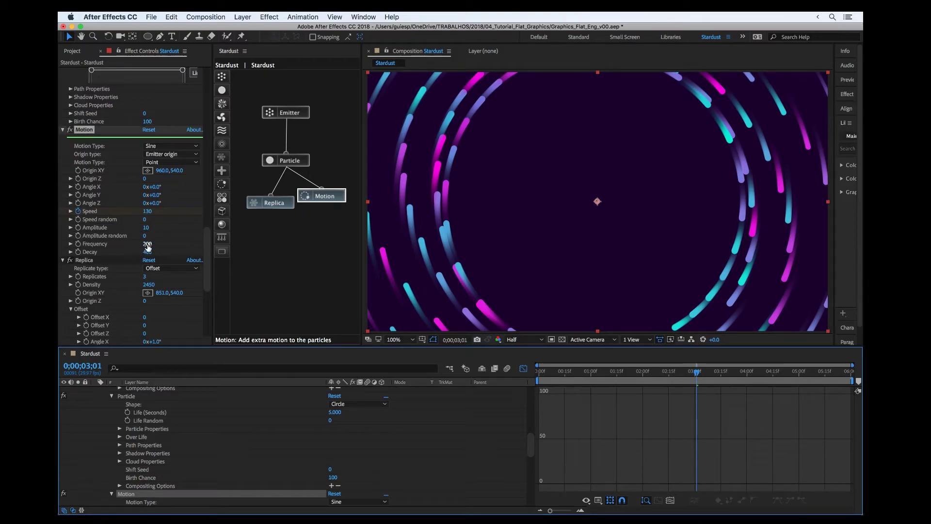
mouse_move(146, 228)
mouse_down()
mouse_move(165, 227)
mouse_move(146, 228)
mouse_up()
Step: Scrub the timeline around 0;00;02;13 to watch the slower rings form
drag(555, 373, 692, 368)
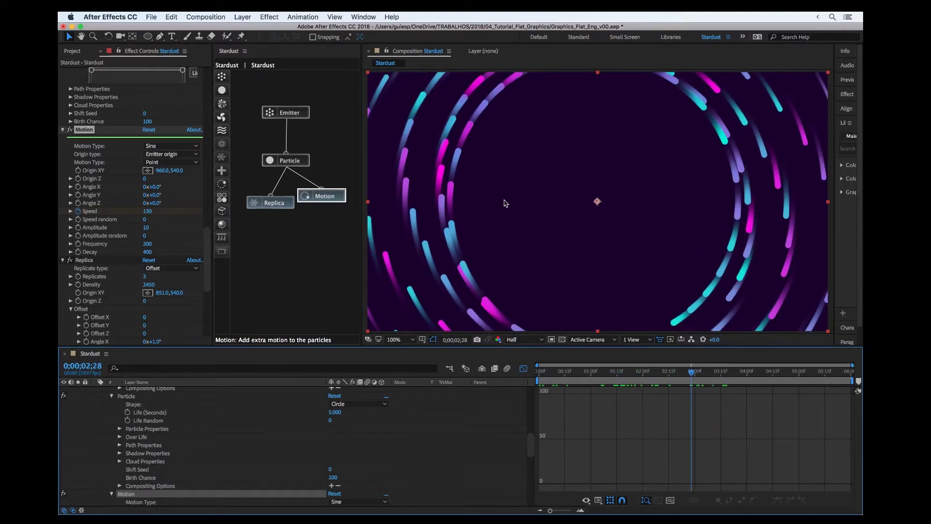
scroll(598, 202, down, 2)
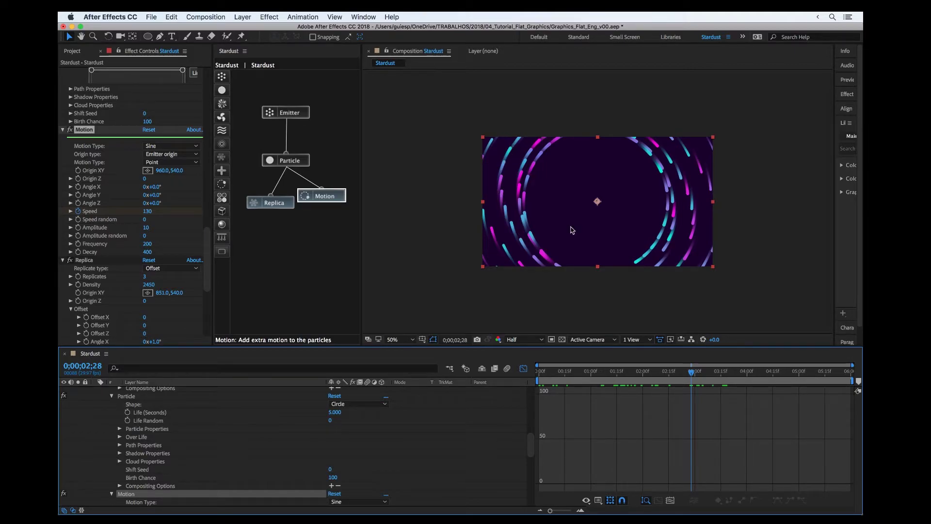
scroll(595, 221, up, 2)
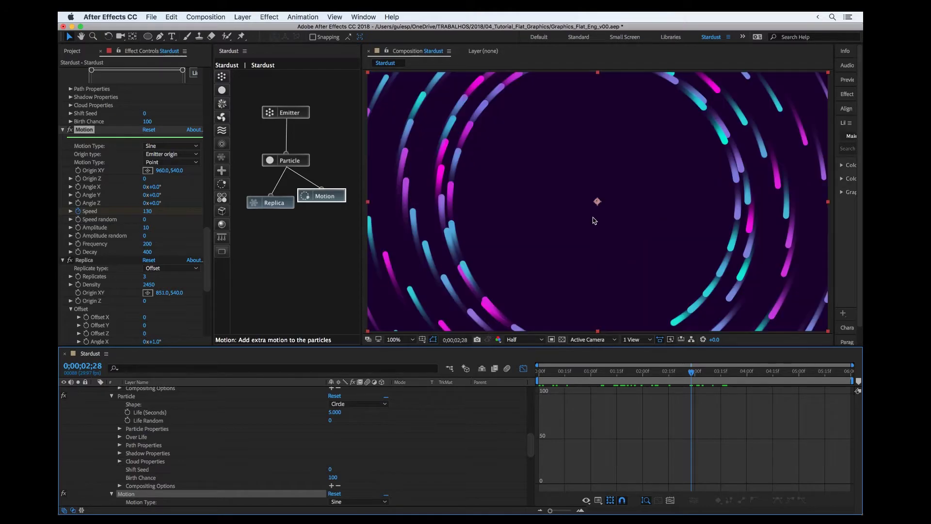
click(666, 373)
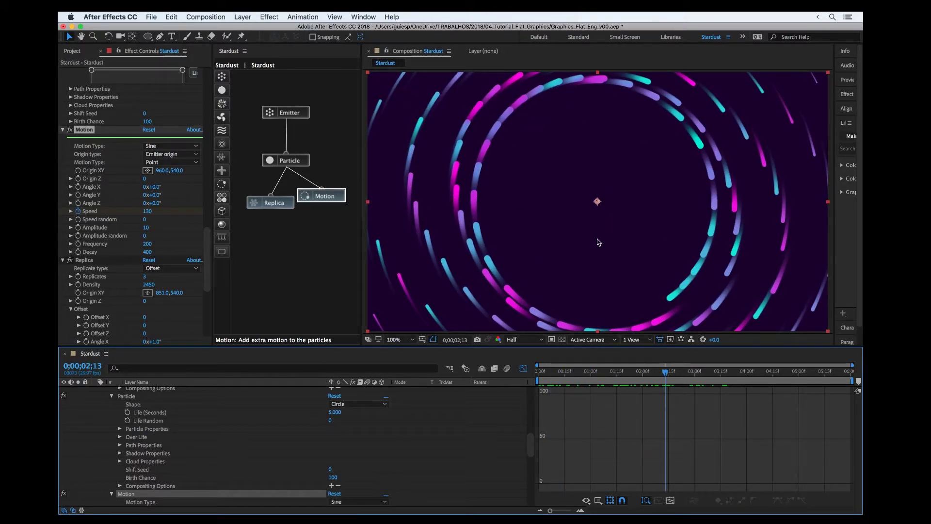
drag(658, 380, 611, 370)
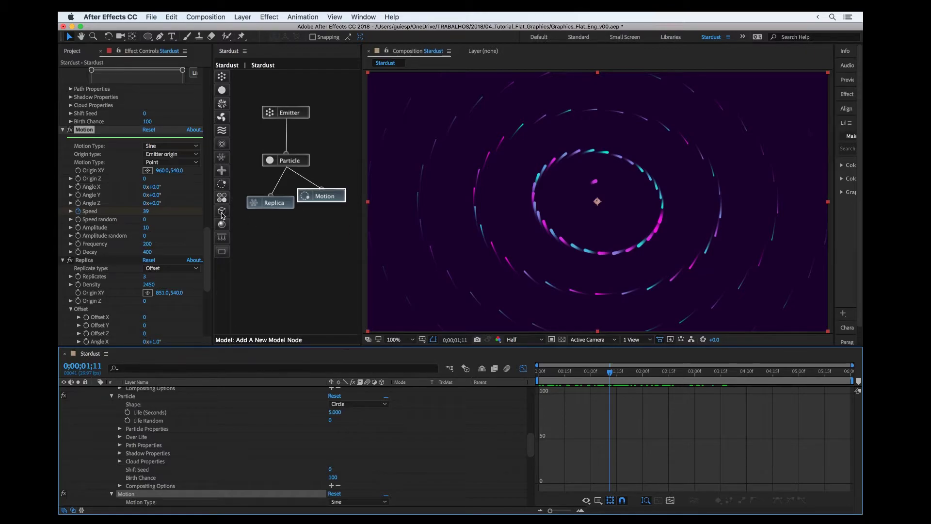
Step: Add a Field deformer node to the Stardust particles
click(222, 149)
key(comma)
key(period)
drag(587, 368, 656, 386)
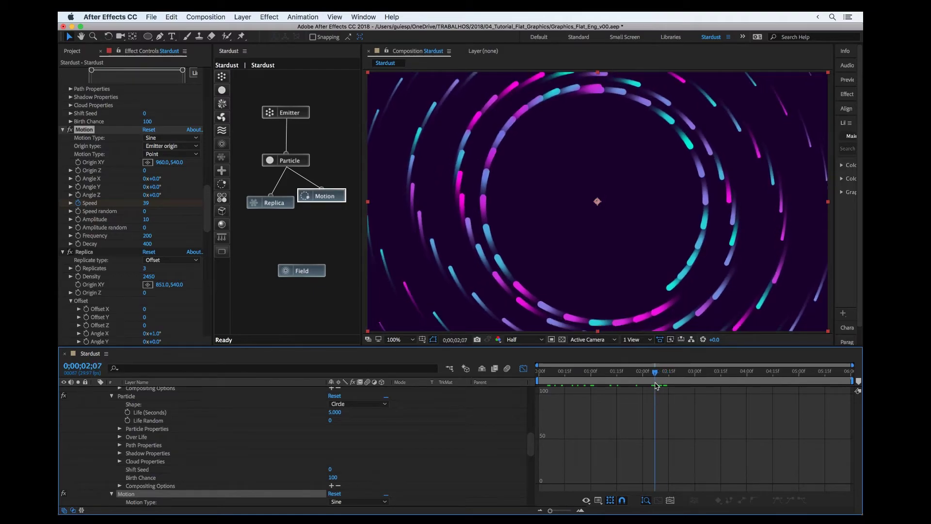
Step: Set the new Field node's Field Type to Radial Grad
click(302, 270)
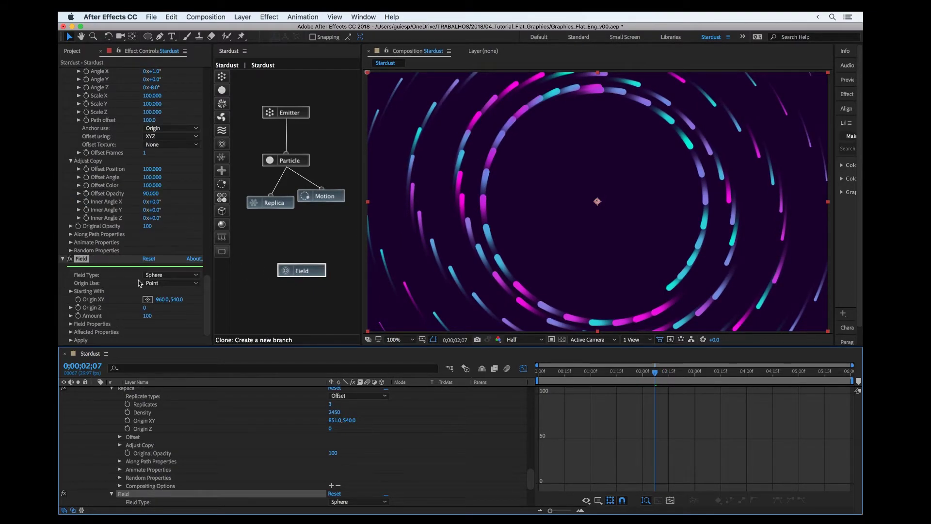
click(161, 276)
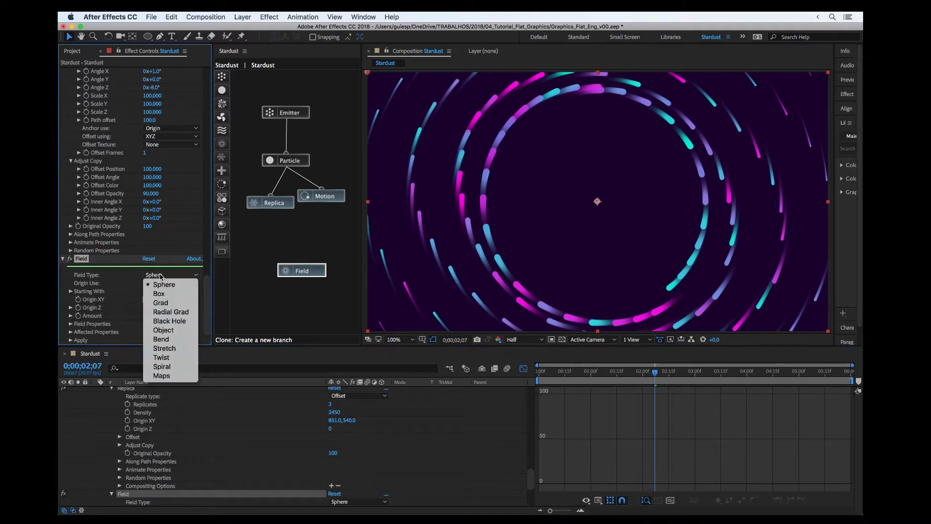
click(123, 276)
click(151, 276)
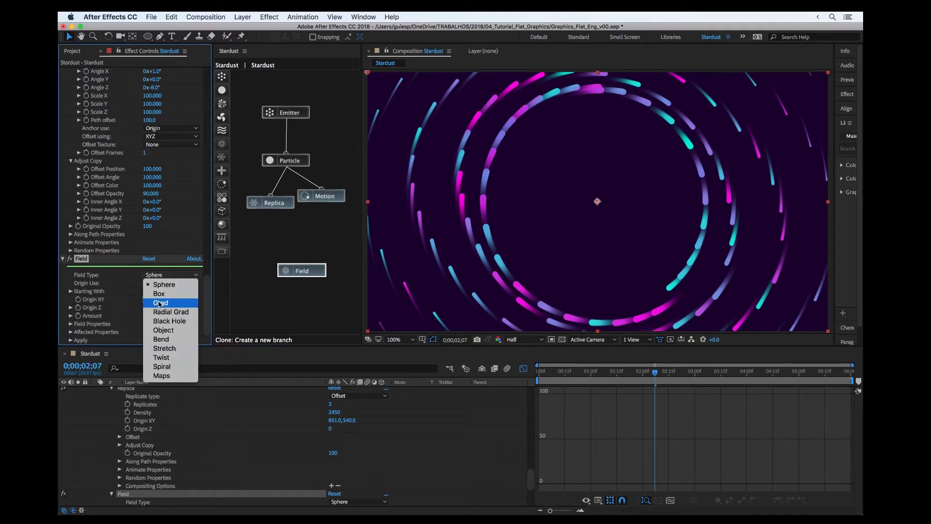
key(Escape)
click(170, 275)
click(161, 306)
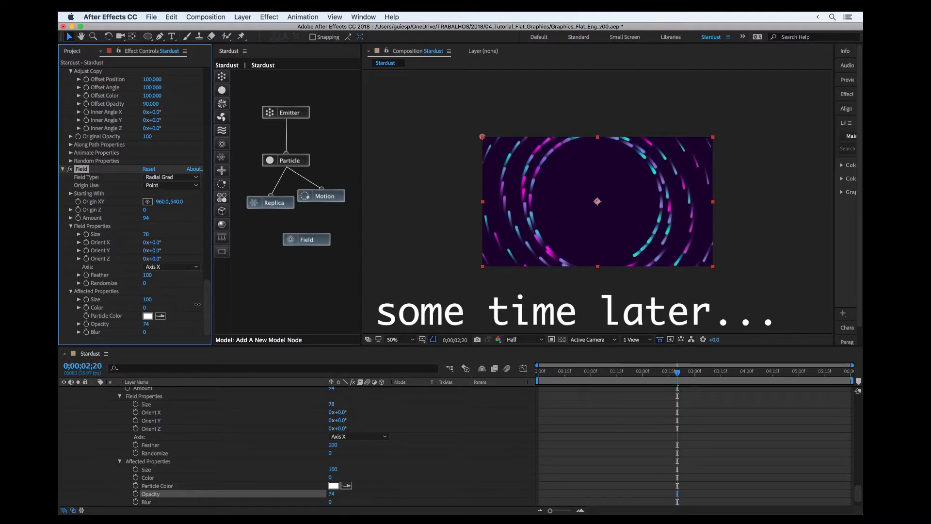
Step: Set the field's affected Opacity to 43 while trying different field sizes
drag(197, 305, 172, 311)
drag(147, 234, 127, 242)
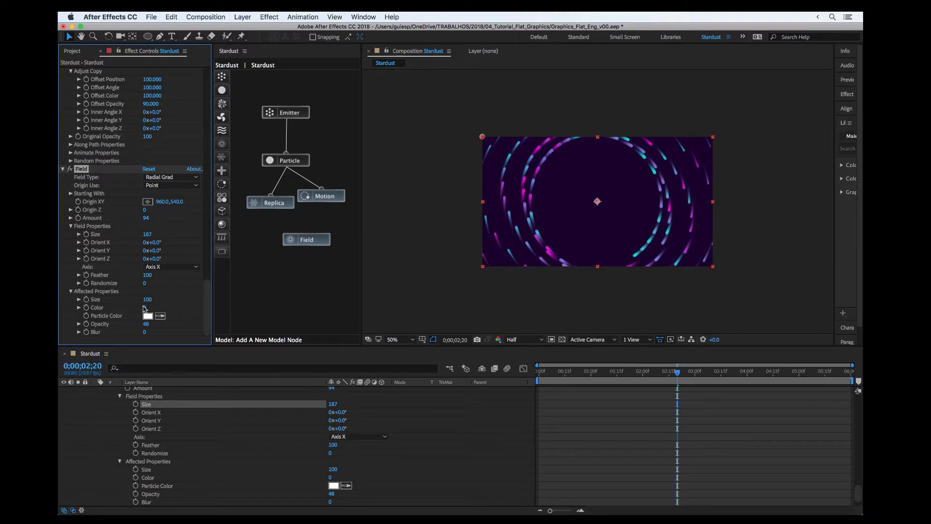
mouse_move(146, 324)
mouse_down()
mouse_move(127, 325)
mouse_move(153, 324)
mouse_up()
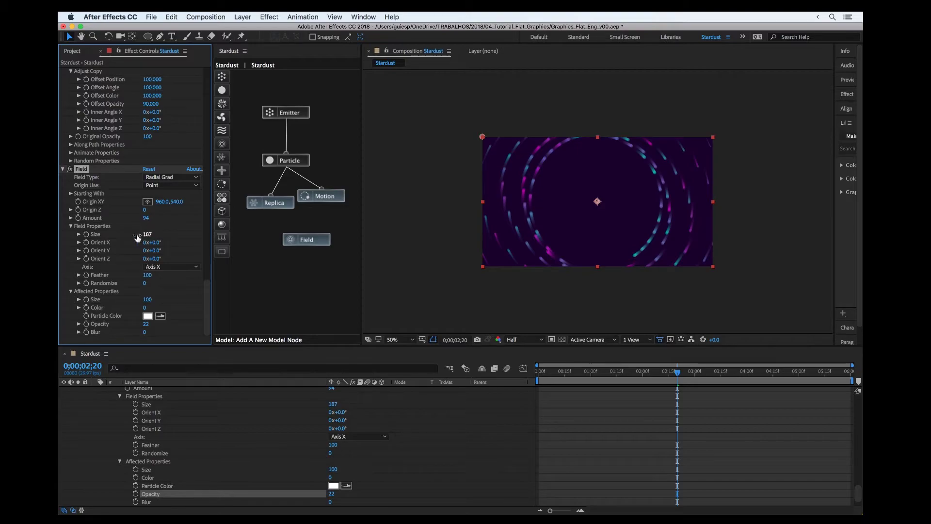
drag(146, 235, 93, 240)
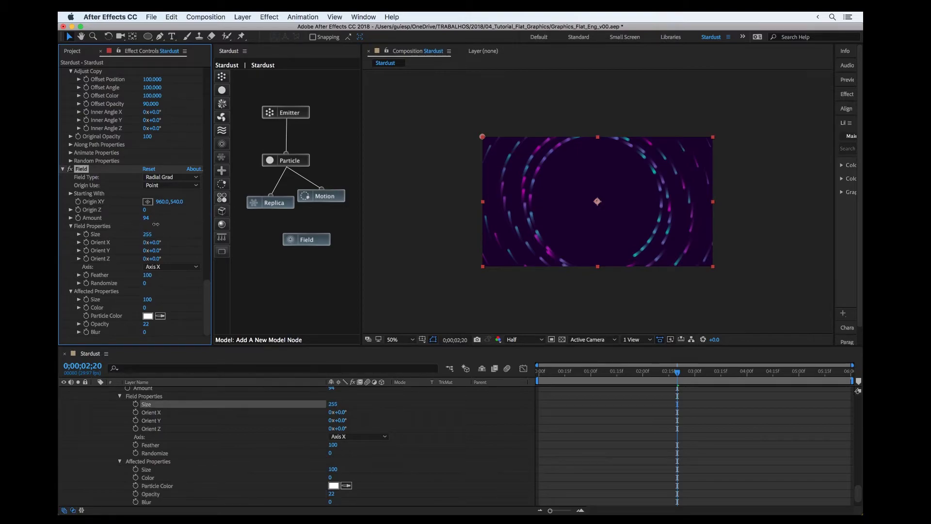
drag(609, 374, 717, 359)
drag(144, 308, 221, 293)
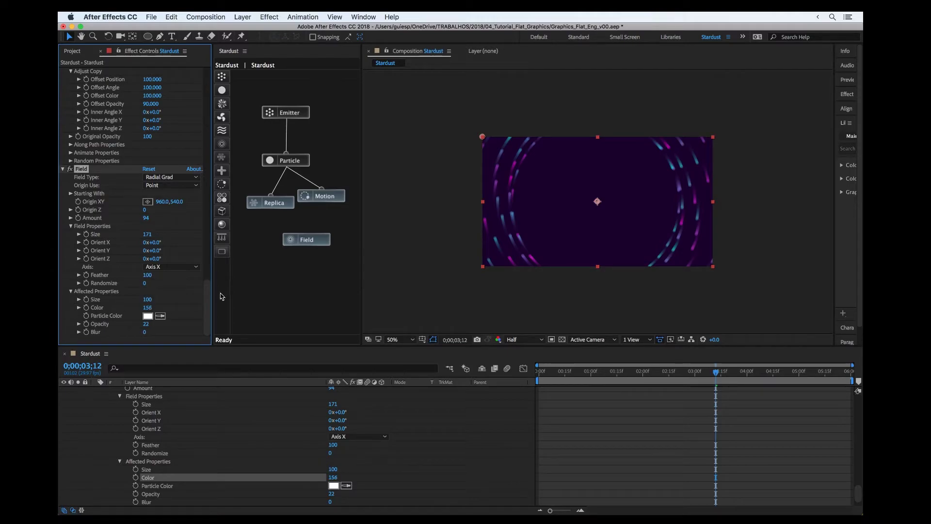
key(super+z)
drag(148, 324, 189, 316)
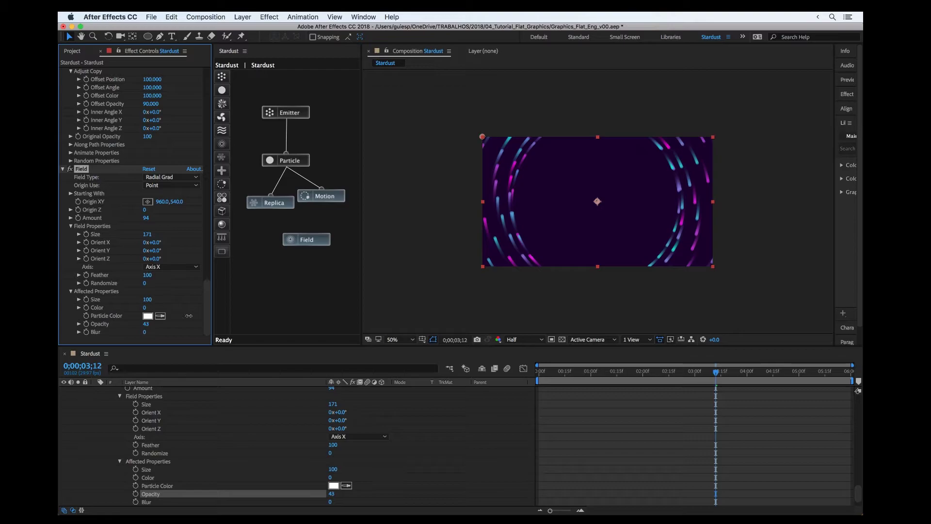
mouse_move(147, 234)
mouse_down()
mouse_move(111, 241)
mouse_move(151, 240)
mouse_up()
drag(717, 376, 651, 381)
key(.)
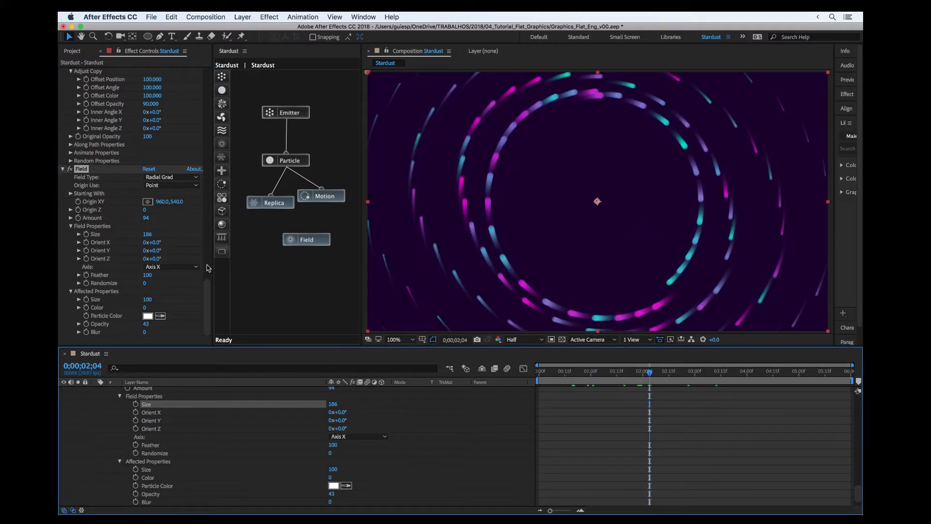
Step: Enlarge the field to Size 438, set Blur to 4, and preview
drag(145, 332, 122, 340)
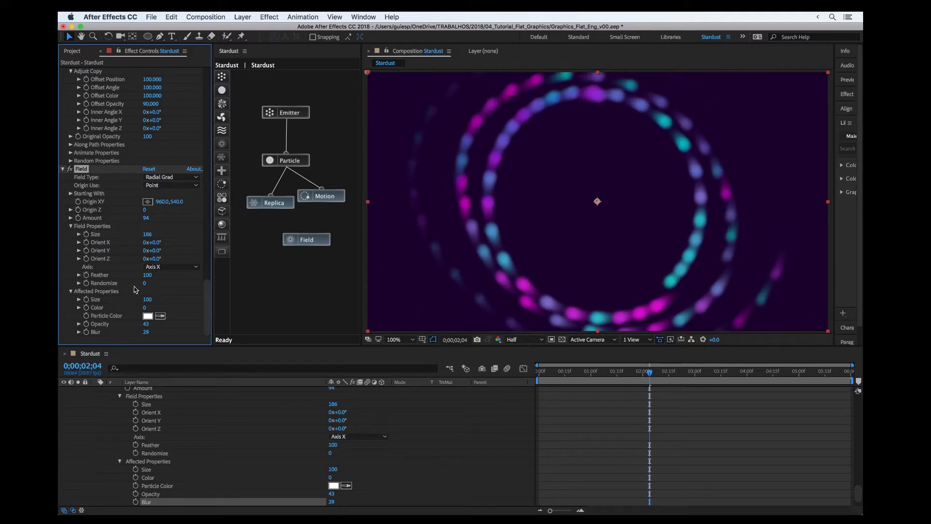
key(comma)
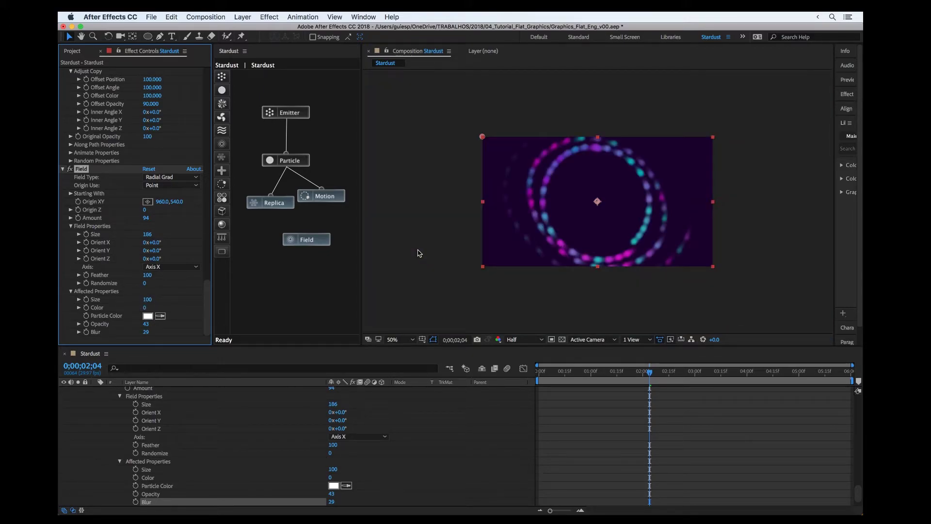
drag(137, 234, 188, 224)
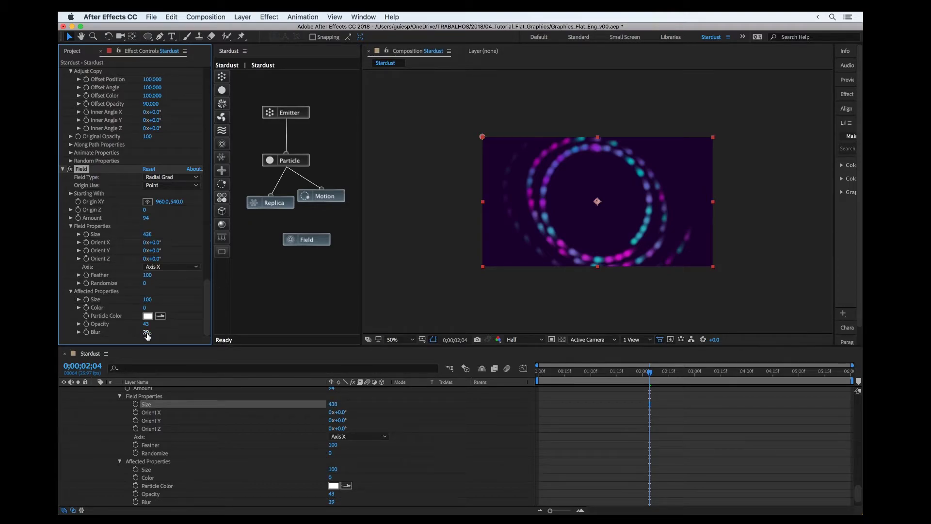
drag(147, 332, 105, 332)
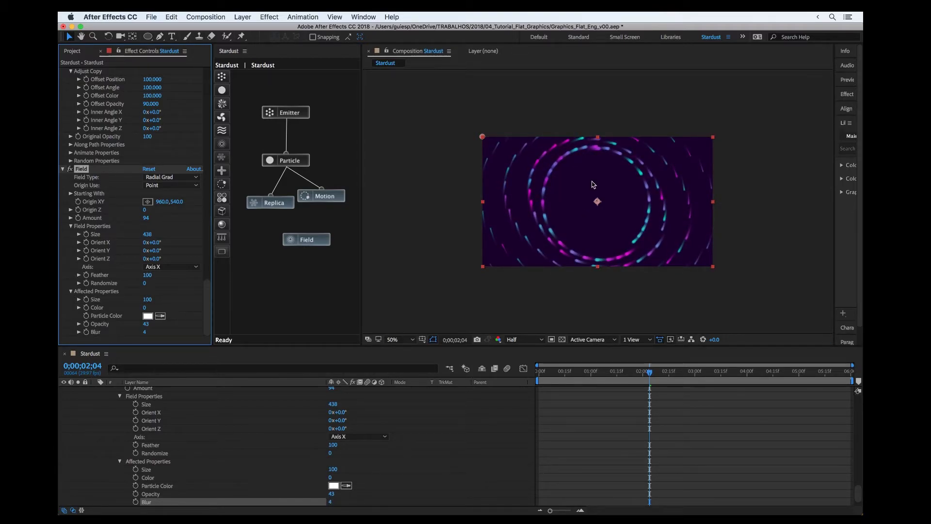
key(/)
key(space)
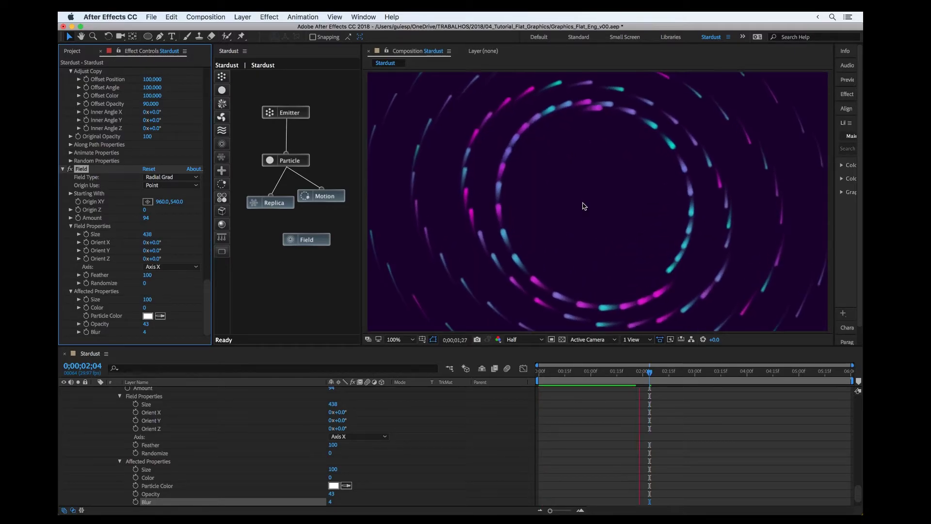
Step: Save the project with Cmd+S
key(super+s)
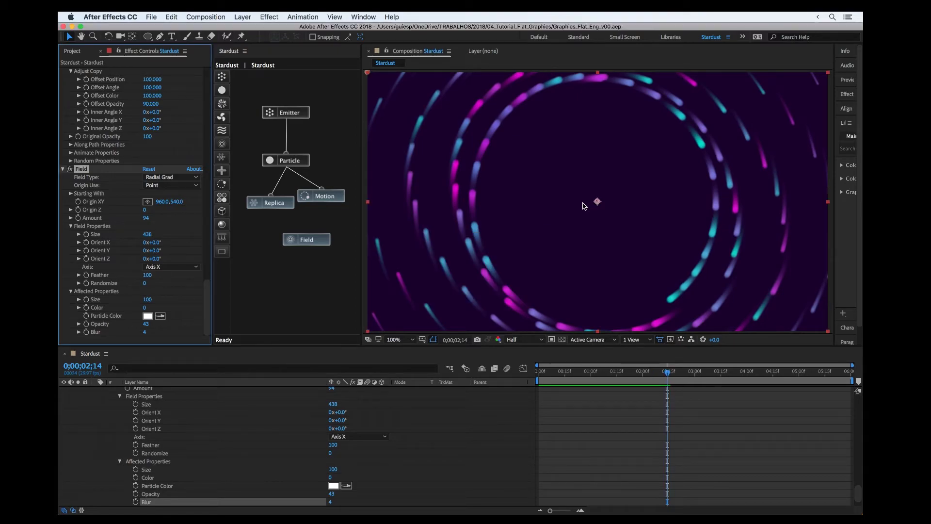
key(comma)
key(comma)
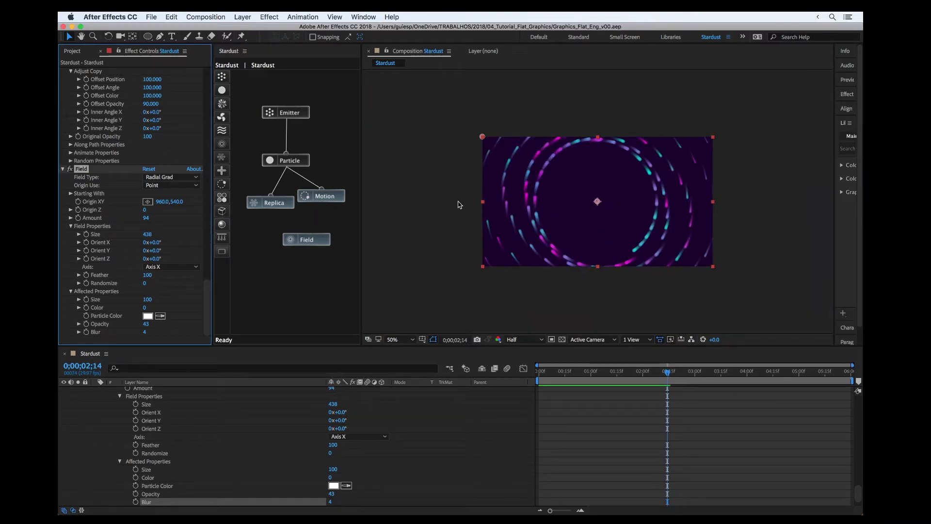
key(period)
key(period)
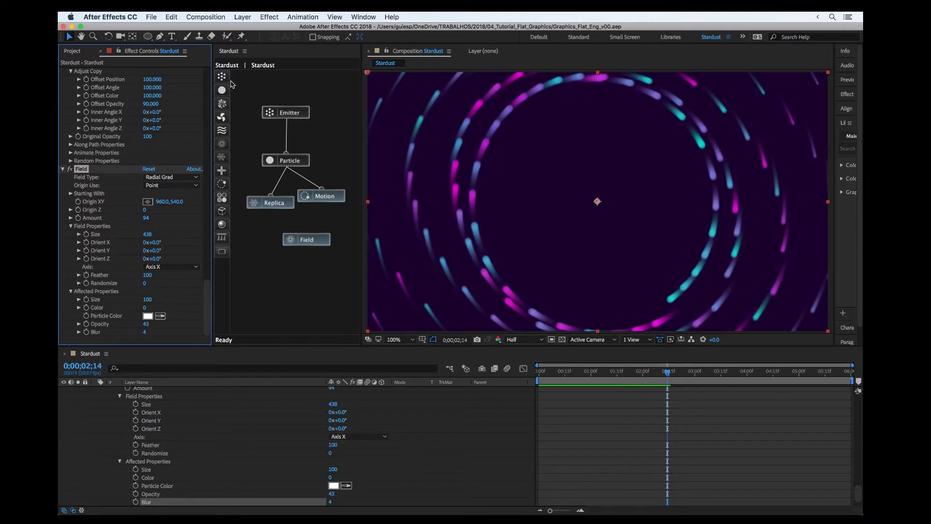
Step: Rename the original emitter Radial and add a second emitter named Center
drag(295, 114, 270, 115)
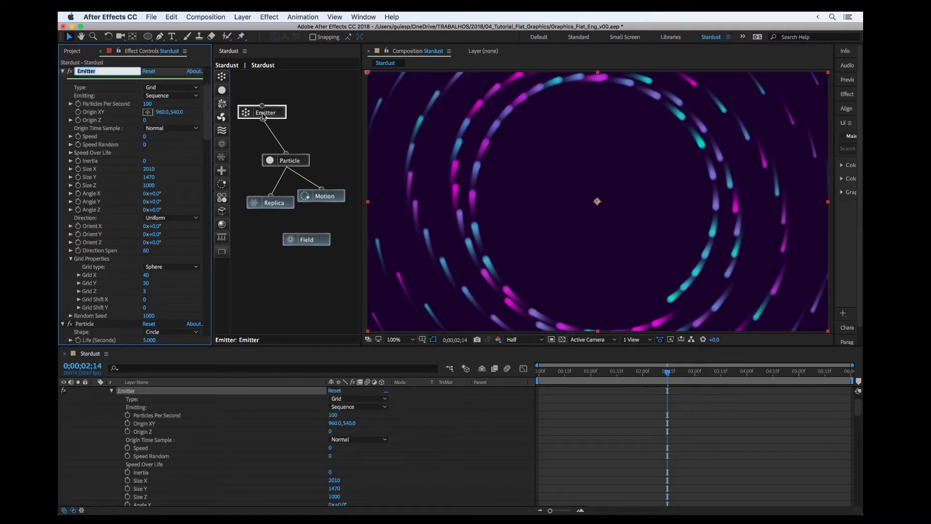
text(Radial)
key(Return)
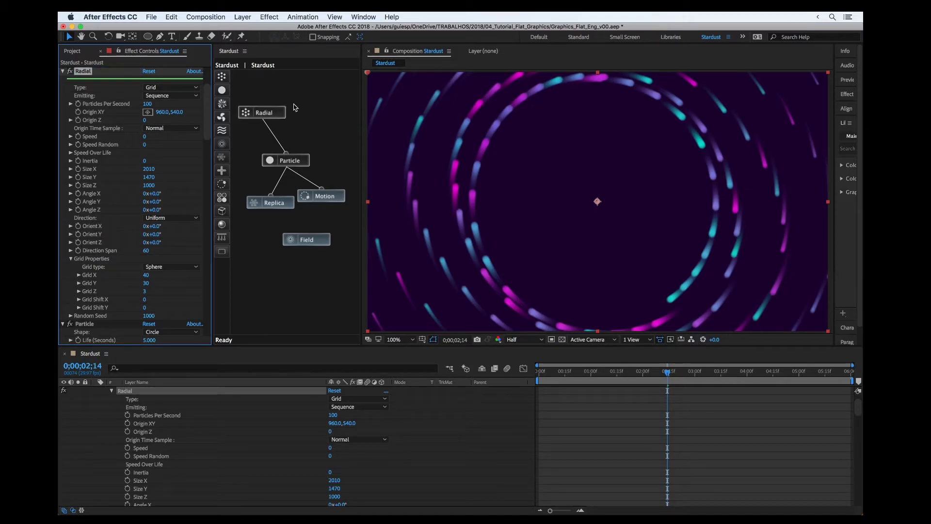
drag(222, 76, 318, 115)
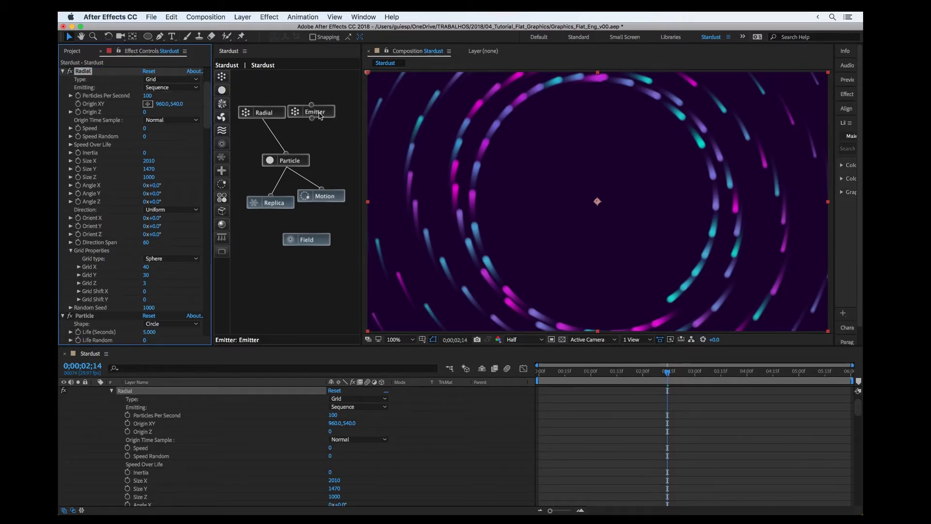
text(Center)
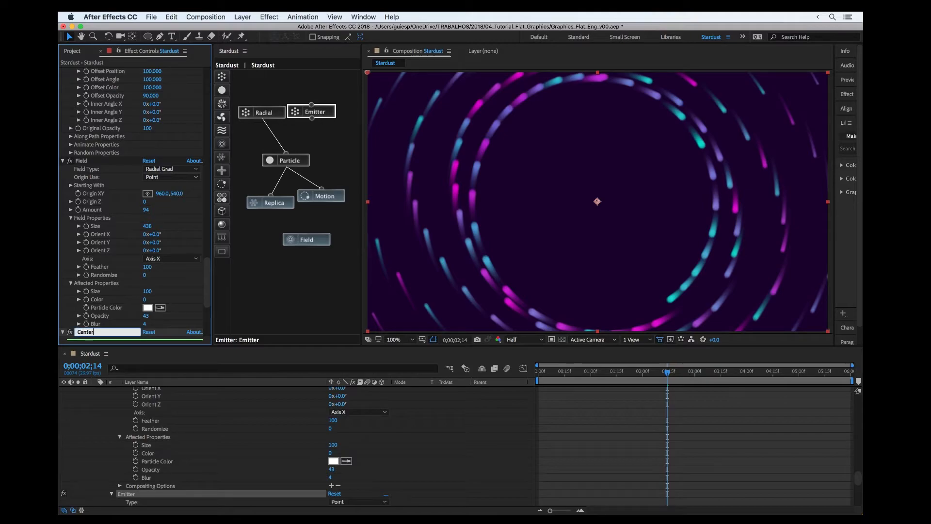
key(Return)
drag(564, 373, 627, 372)
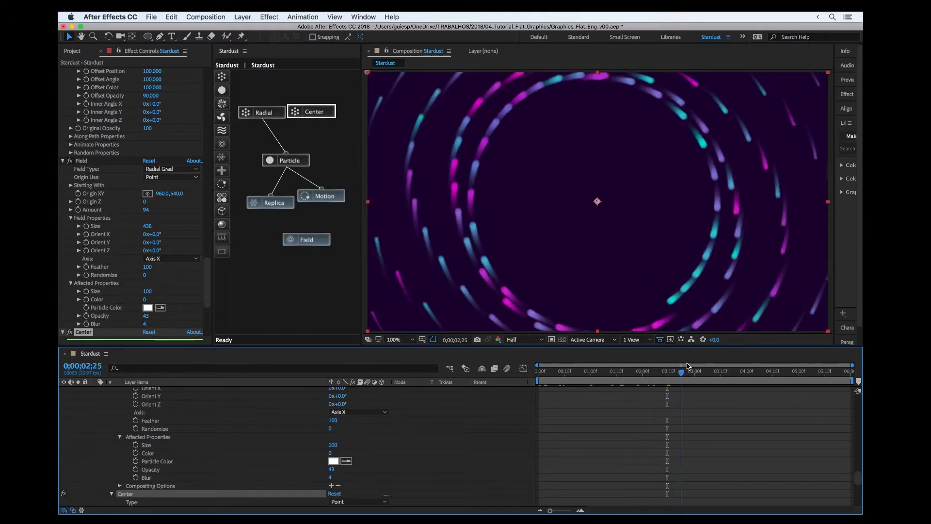
Step: Link the Field node to Replica's output and add a Particle node beside Center
drag(307, 232, 270, 208)
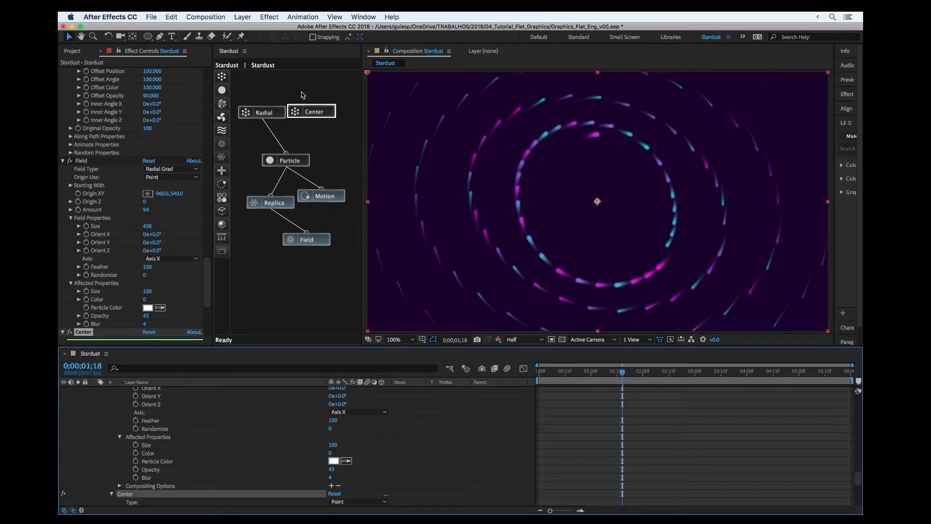
drag(304, 109, 315, 110)
drag(222, 89, 322, 116)
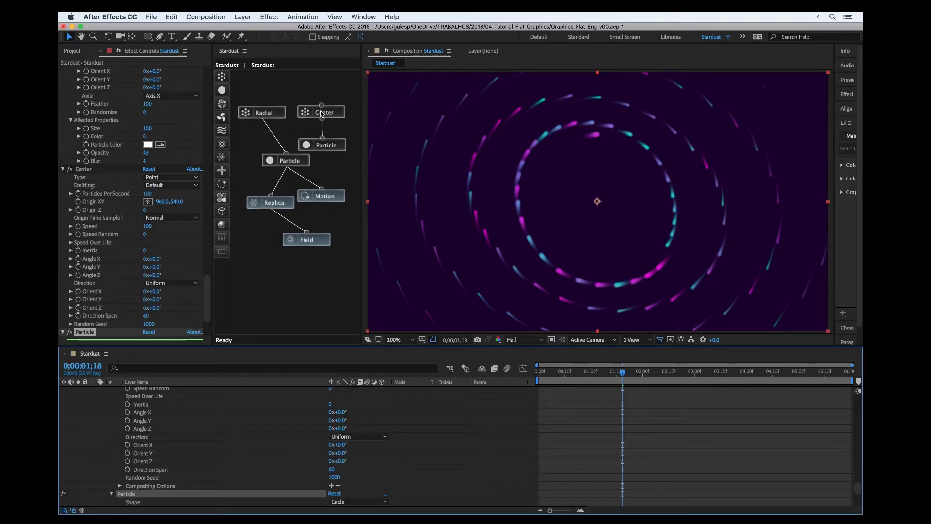
key(space)
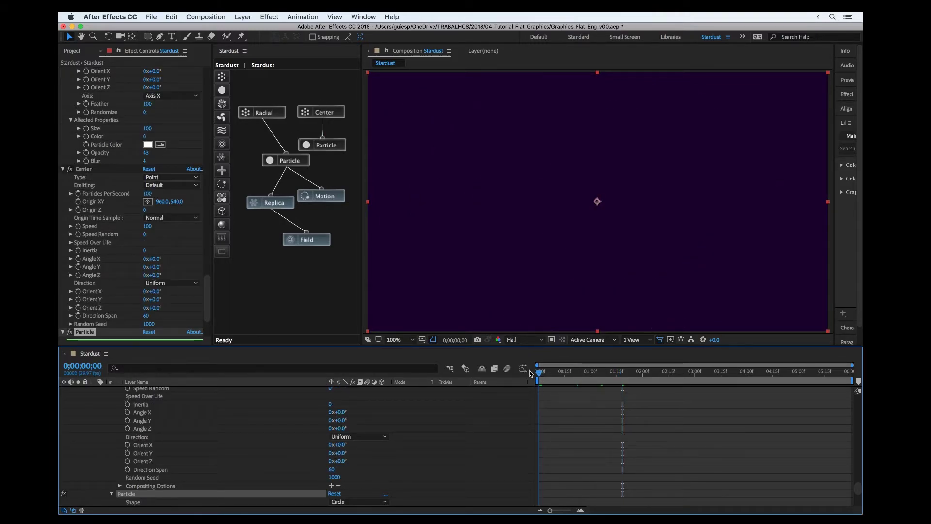
Step: Set the Center emitter's type to Sphere
click(323, 116)
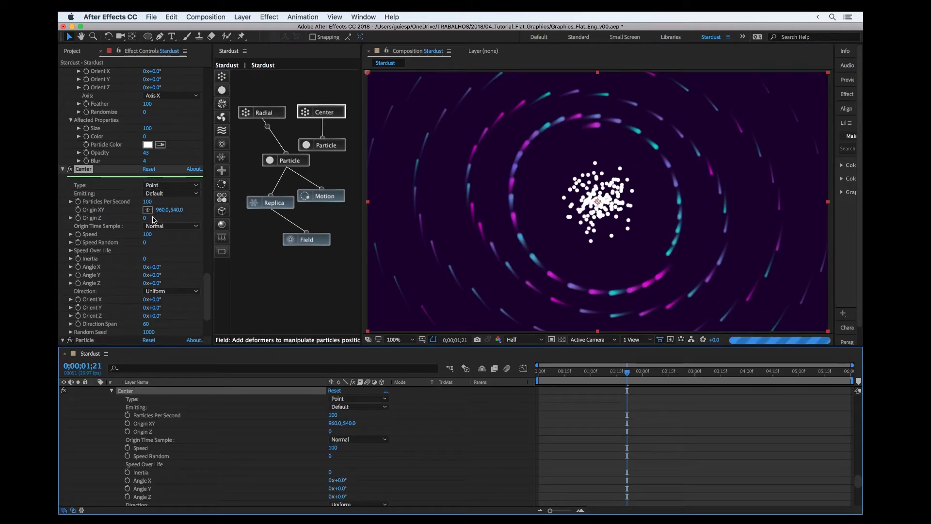
scroll(154, 219, down, 3)
click(151, 128)
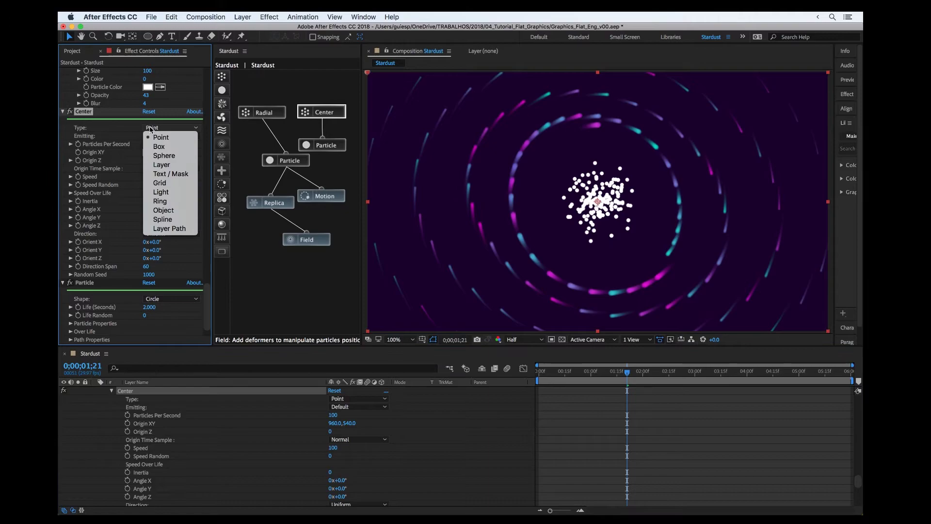
click(164, 156)
Step: Give the new particles Size 12 and Size Random 36
click(326, 145)
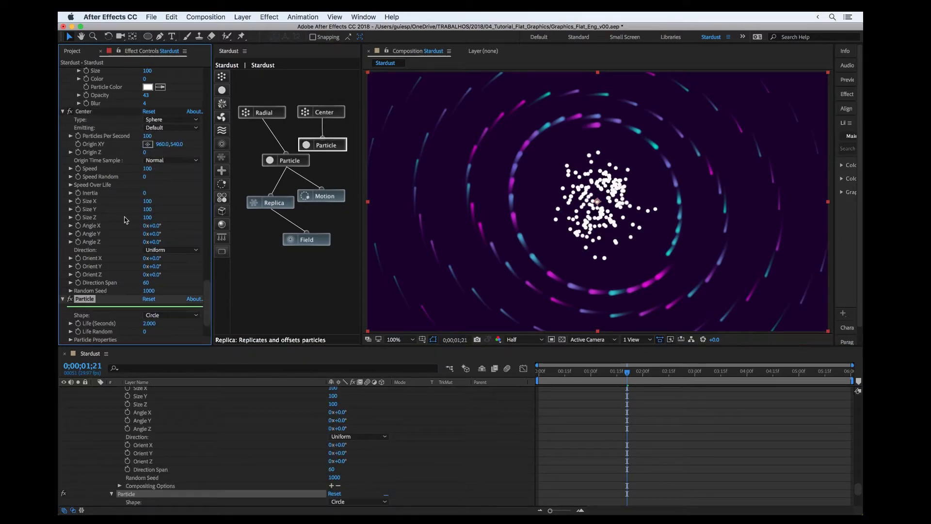
scroll(137, 258, down, 3)
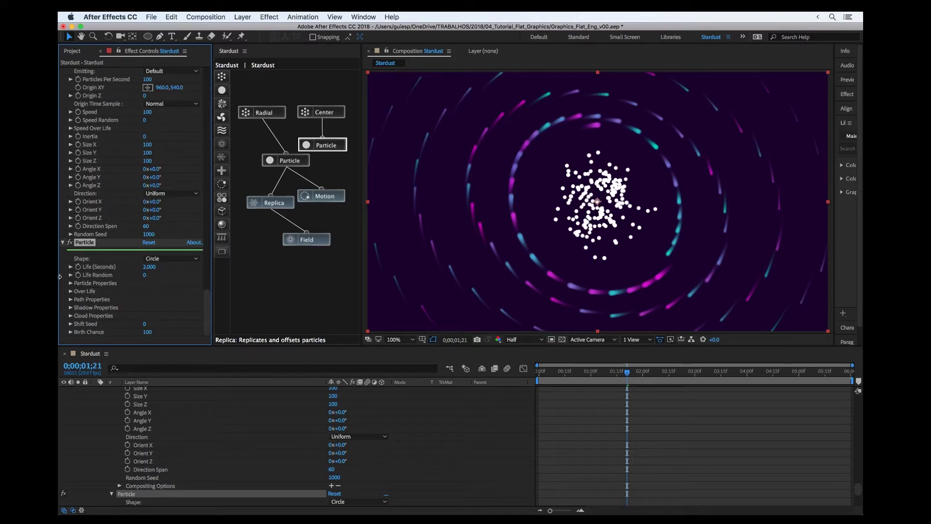
scroll(71, 286, down, 2)
click(71, 242)
scroll(116, 146, down, 2)
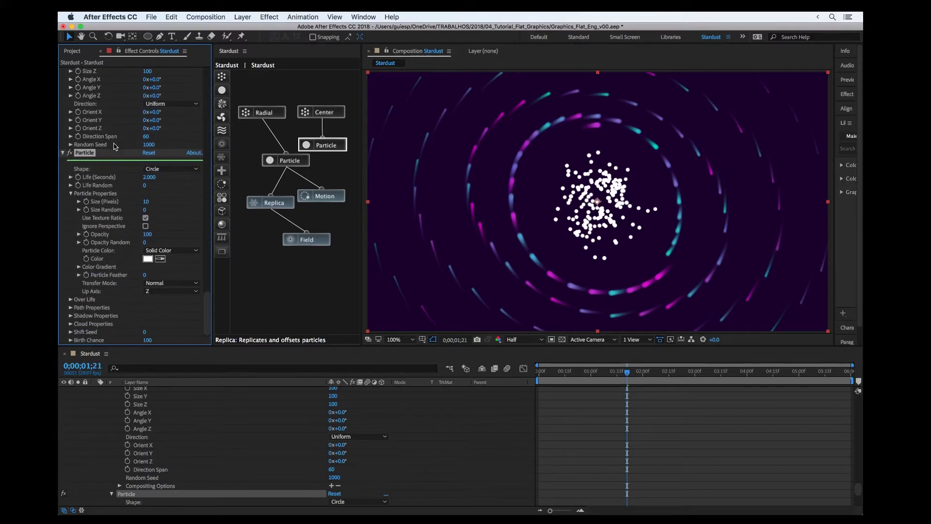
click(79, 268)
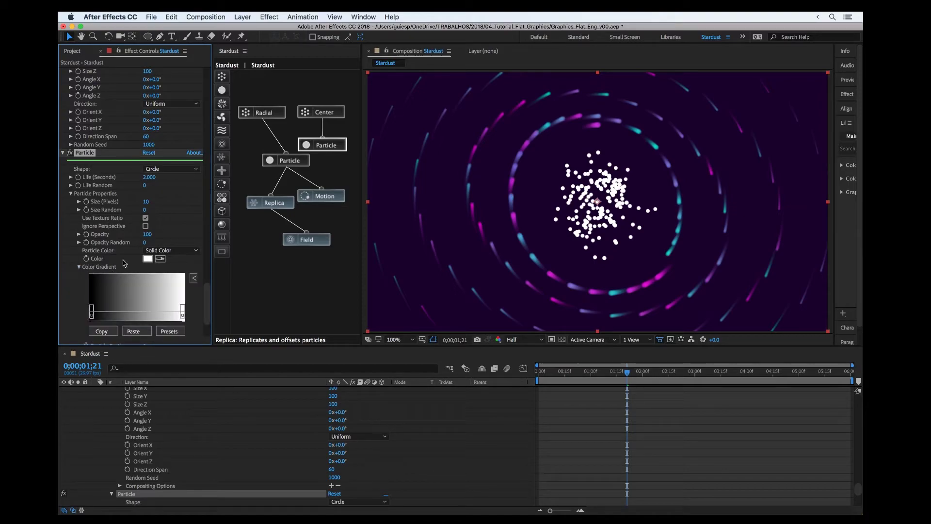
scroll(134, 248, down, 1)
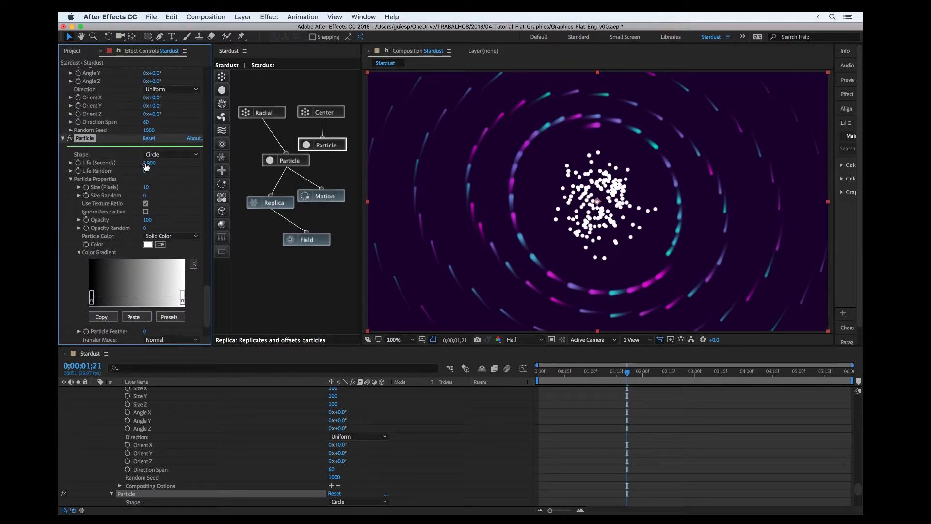
click(147, 187)
text(12)
key(Return)
click(145, 196)
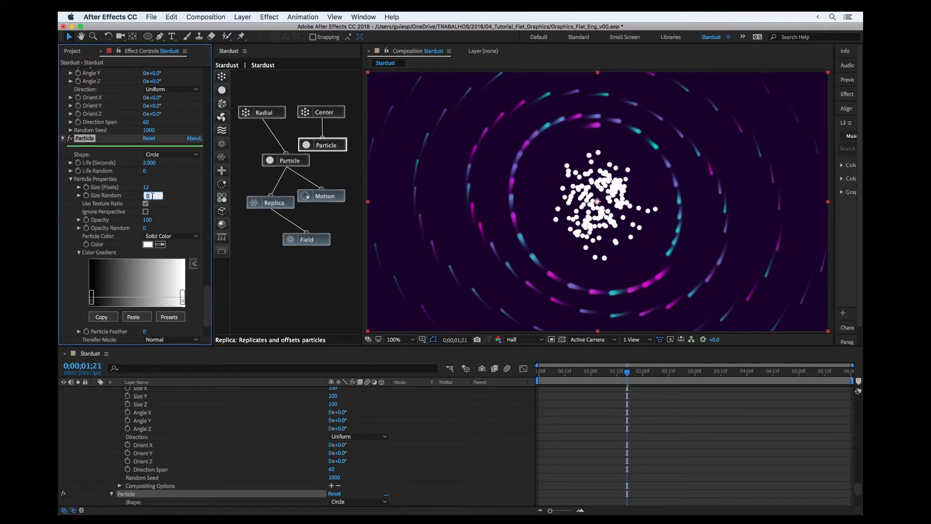
text(1)
key(Return)
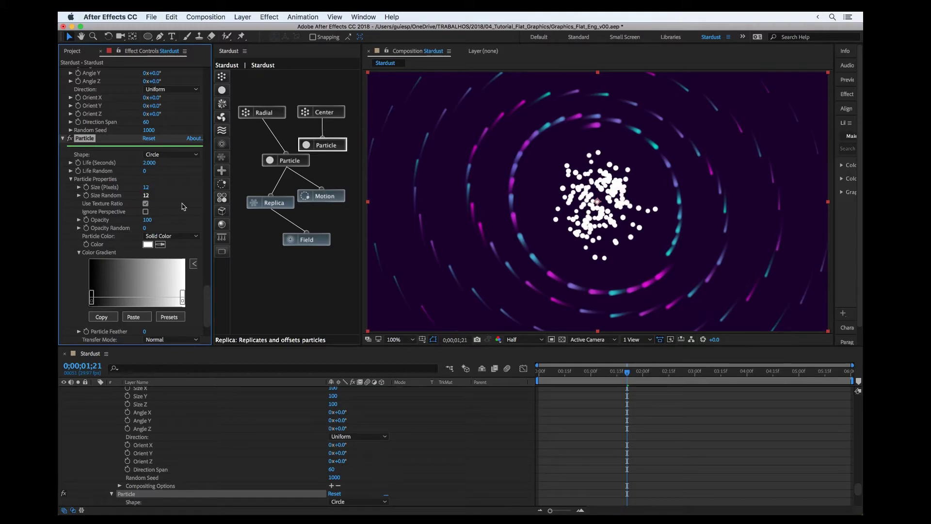
drag(148, 192, 174, 191)
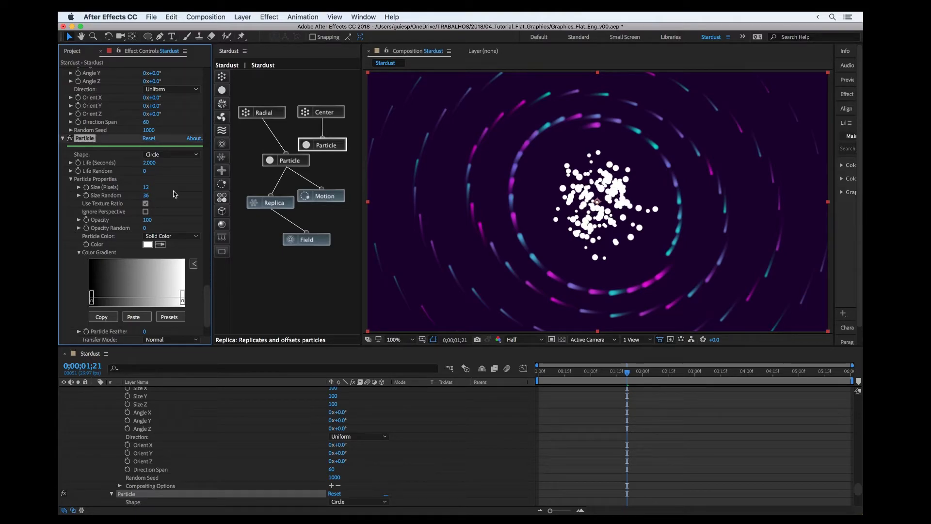
Step: Set the Center emitter's Speed to 2
click(315, 114)
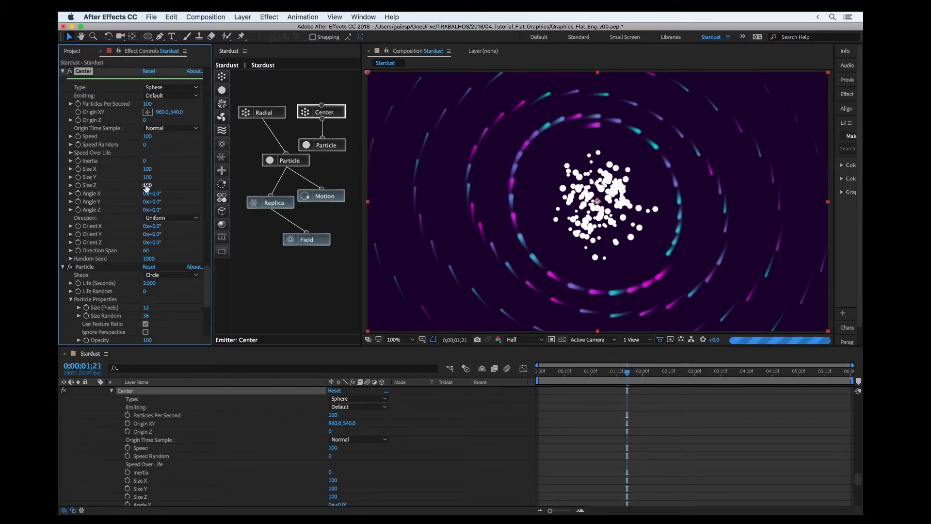
click(148, 136)
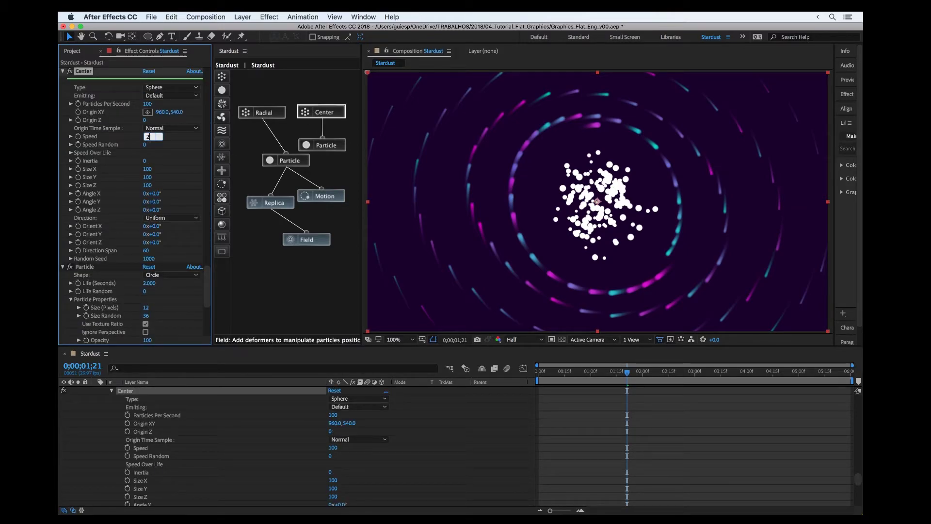
text(2)
key(Return)
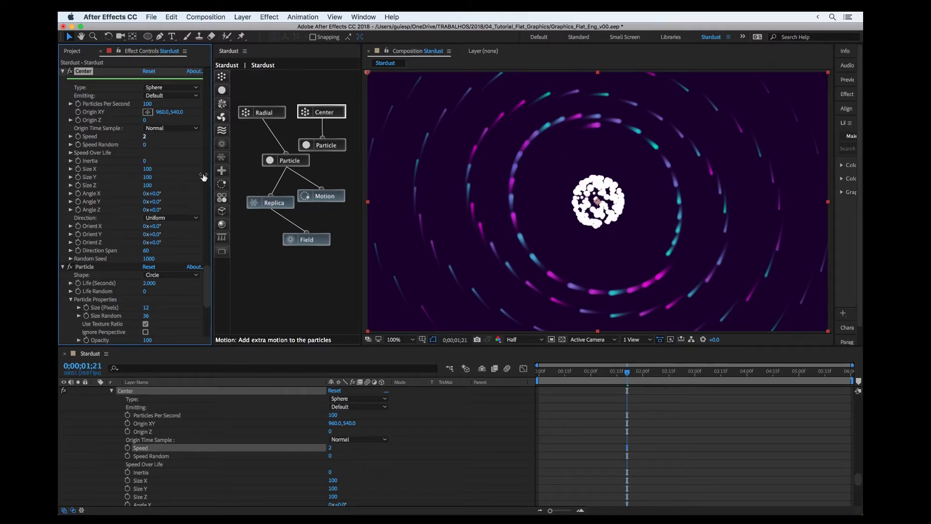
click(559, 372)
drag(558, 374, 650, 365)
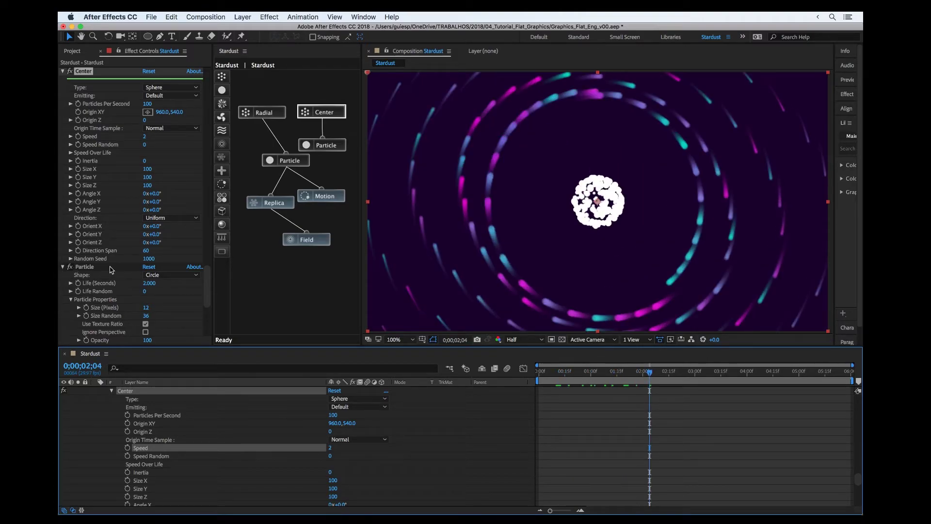
Step: Apply the Gauss Bell preset to the particles' Over Life Size curve and preview
scroll(95, 306, down, 5)
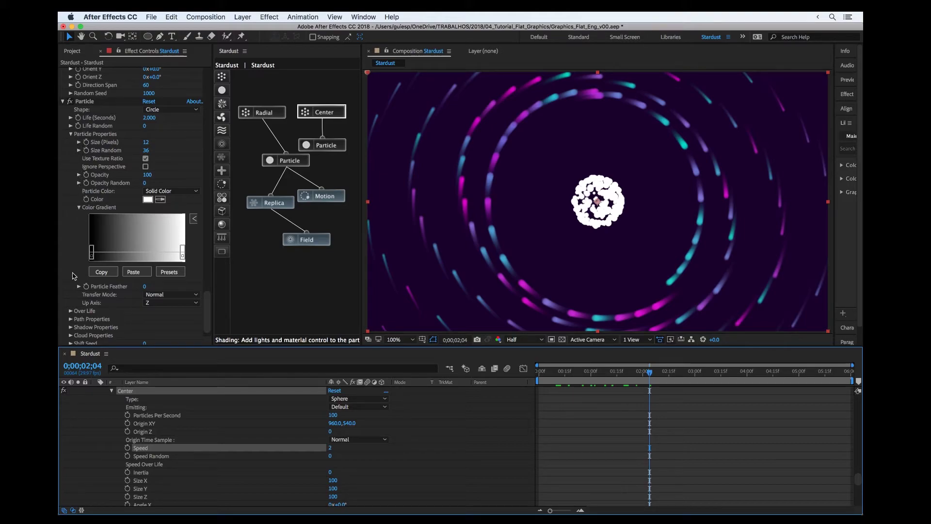
click(70, 312)
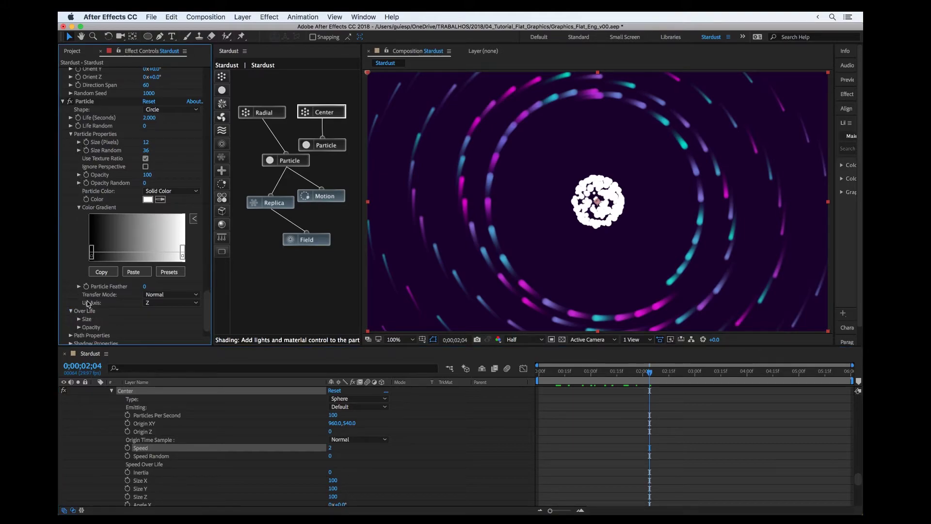
scroll(90, 304, down, 1)
click(79, 292)
scroll(79, 293, down, 1)
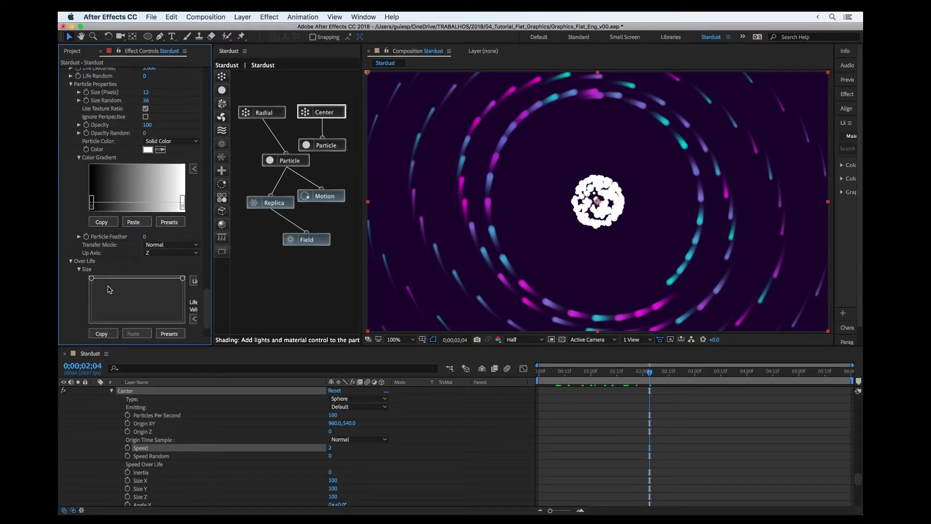
click(169, 334)
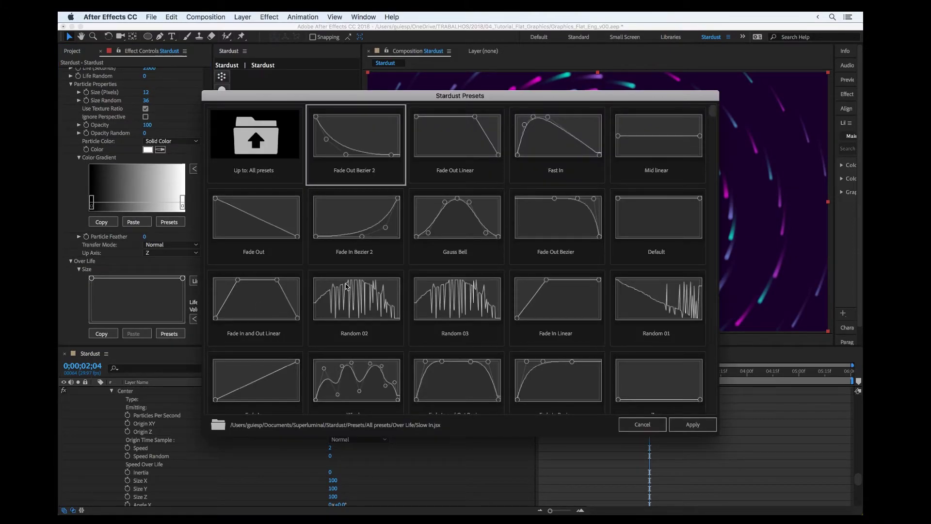
click(454, 225)
click(693, 425)
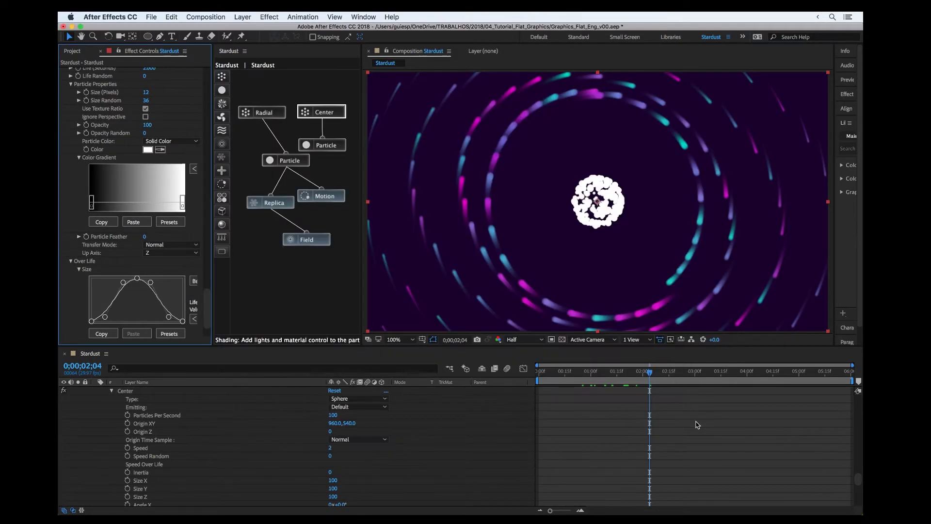
click(635, 375)
key(space)
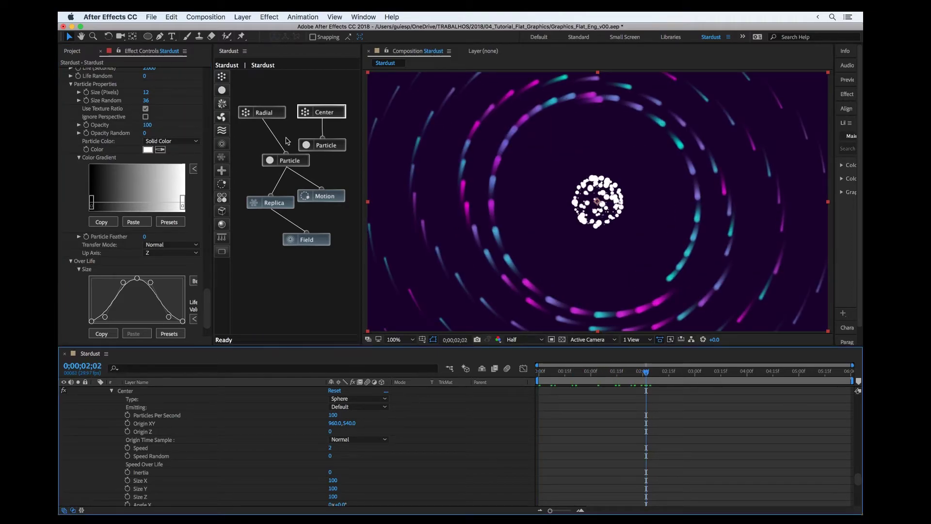
Step: Set the central particles' colour mode to Random From Gradient
click(313, 148)
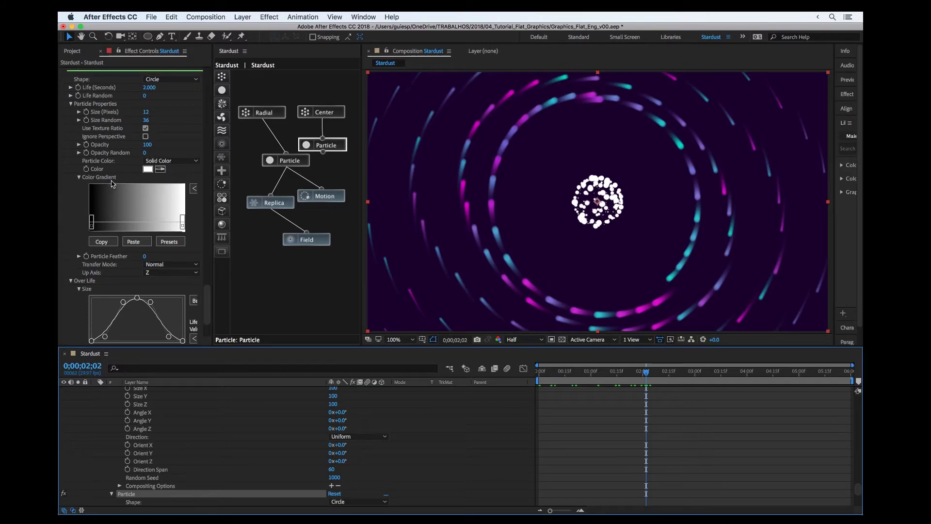
scroll(138, 252, down, 1)
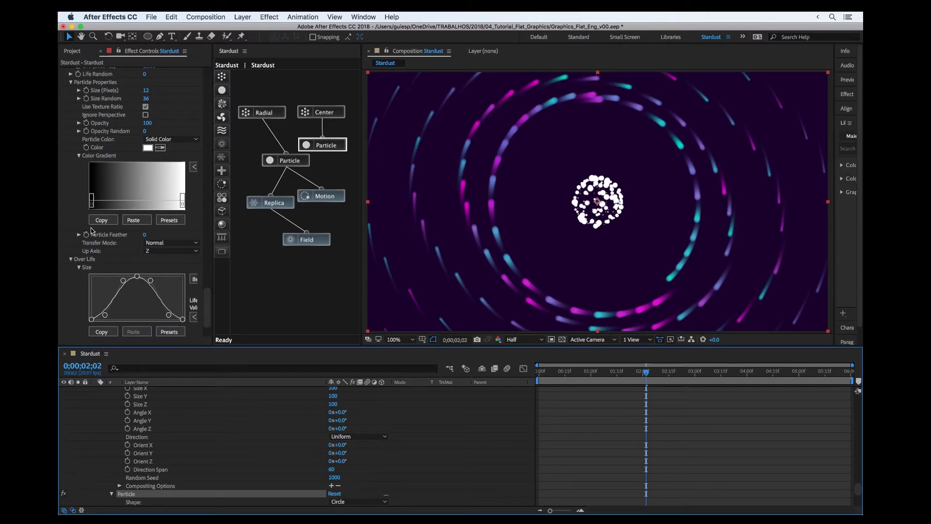
click(160, 140)
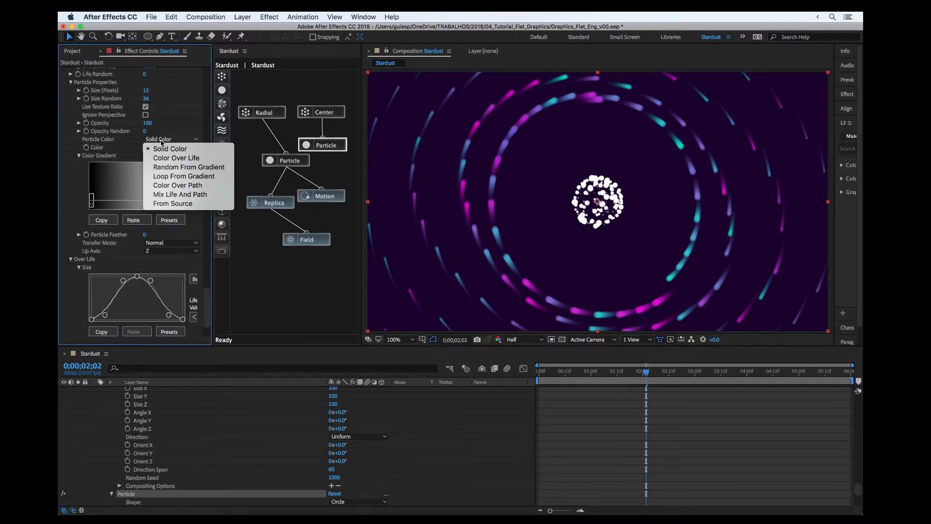
click(162, 171)
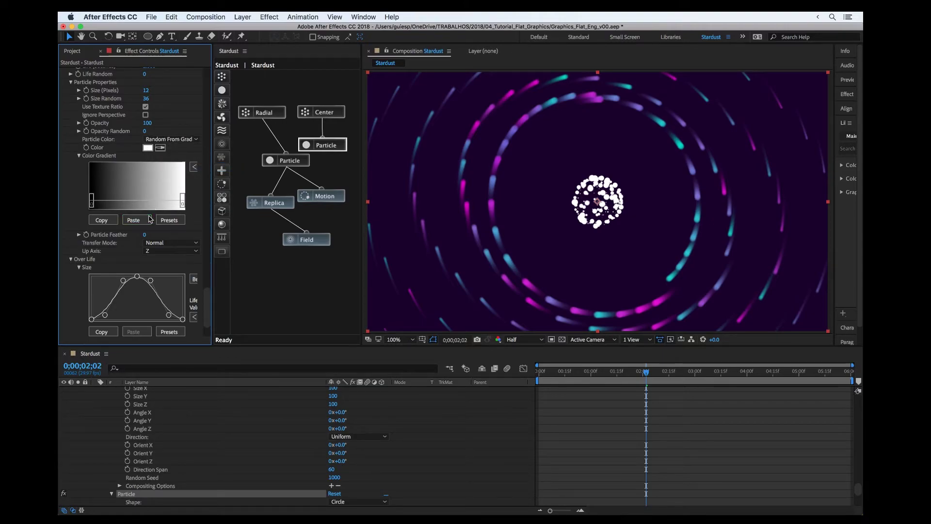
click(166, 221)
click(639, 426)
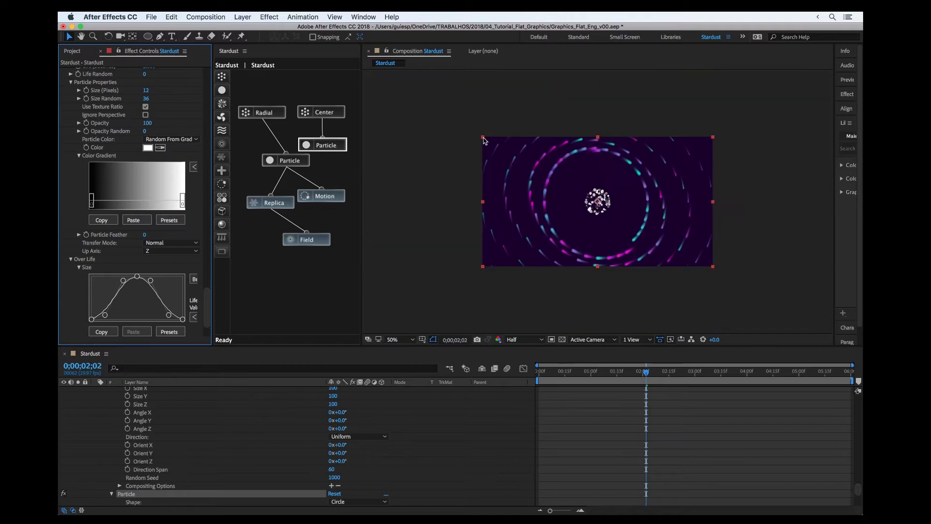
Step: Paste the rings' cyan-magenta gradient into the central particles' Color Gradient
click(294, 163)
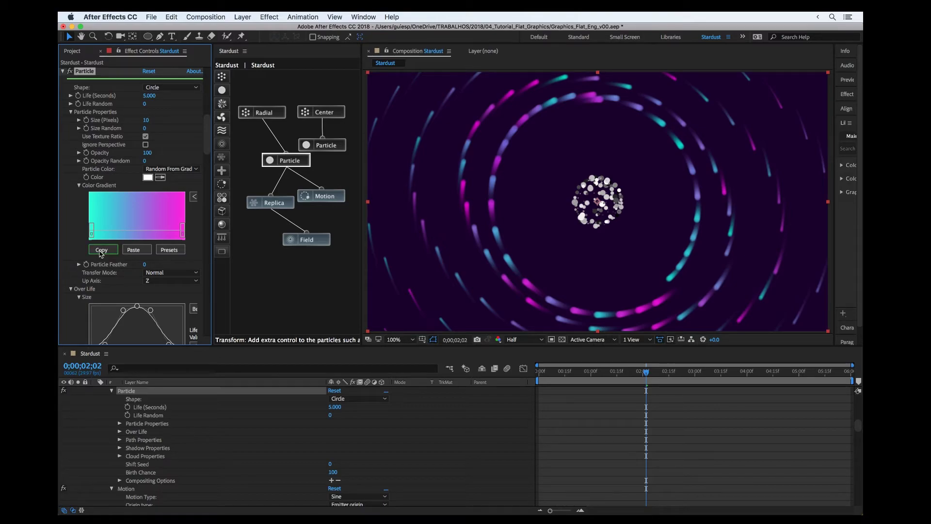
click(326, 146)
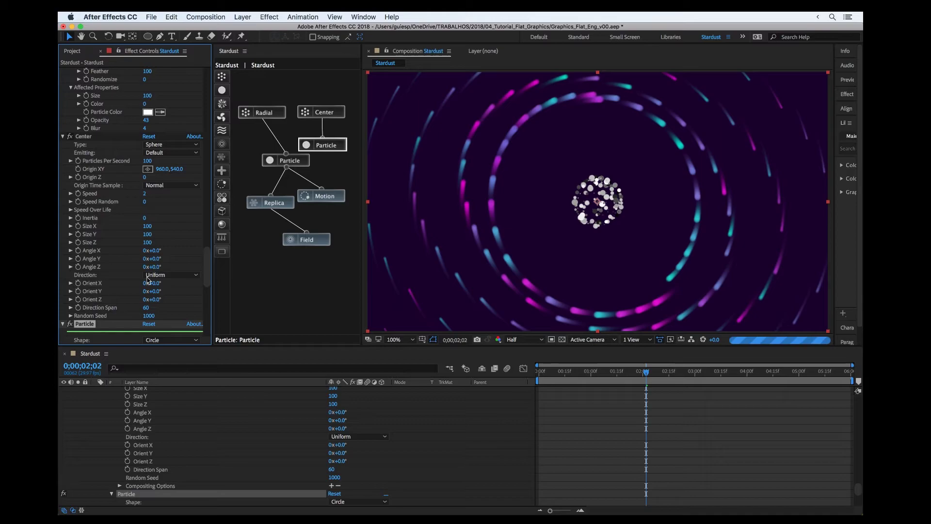
scroll(140, 275, down, 5)
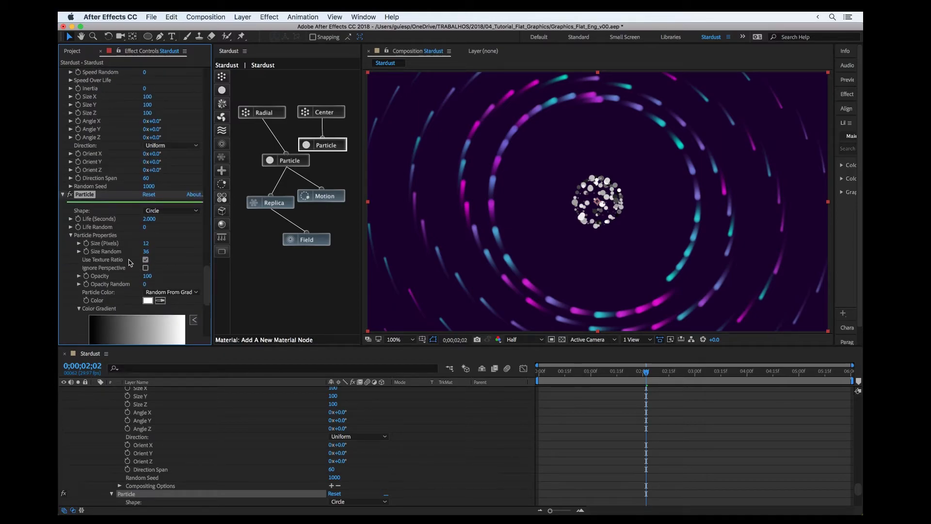
scroll(130, 263, down, 4)
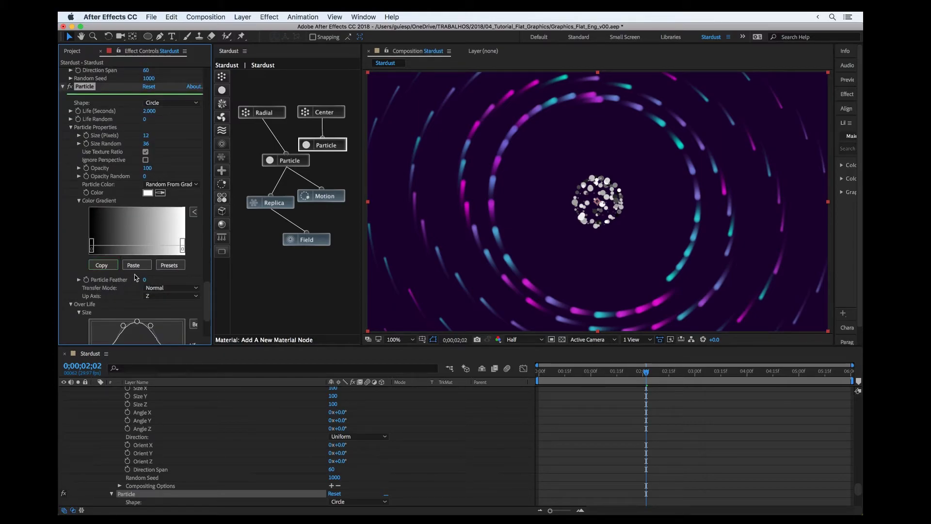
click(134, 266)
drag(646, 378, 671, 358)
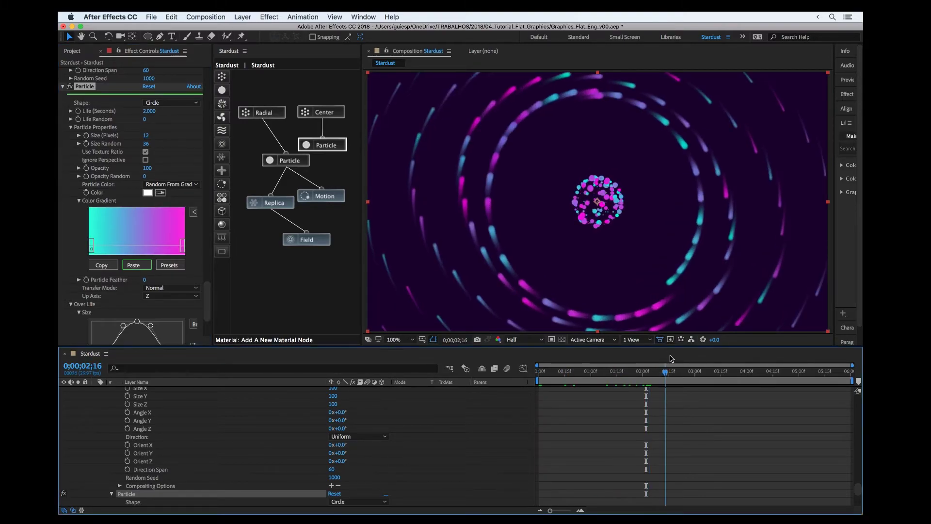
drag(314, 149, 323, 149)
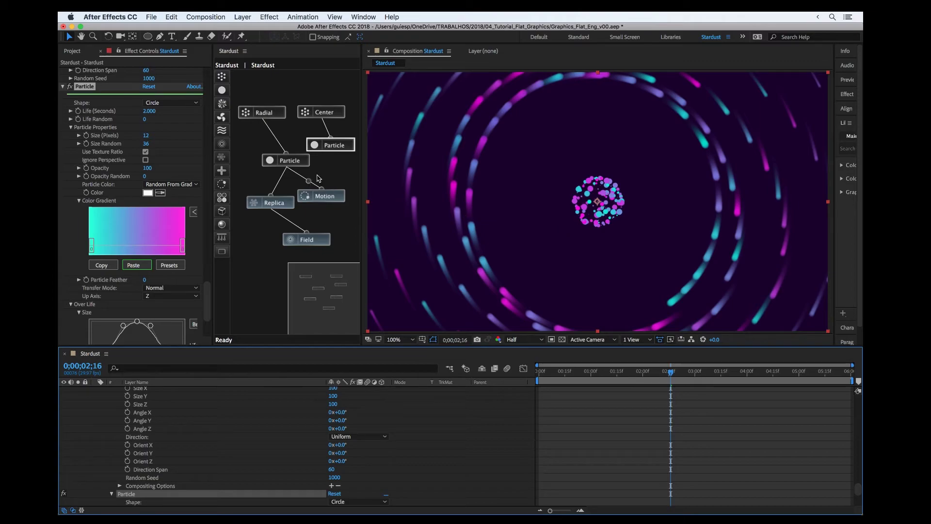
Step: Wire the central Particle node into Motion, preview, and add a Transform node after Motion
drag(331, 154, 321, 190)
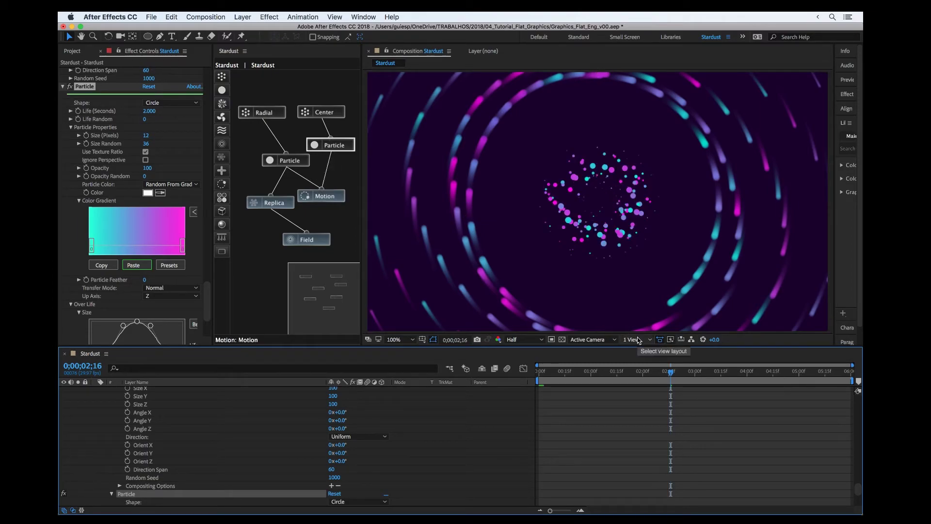
key(space)
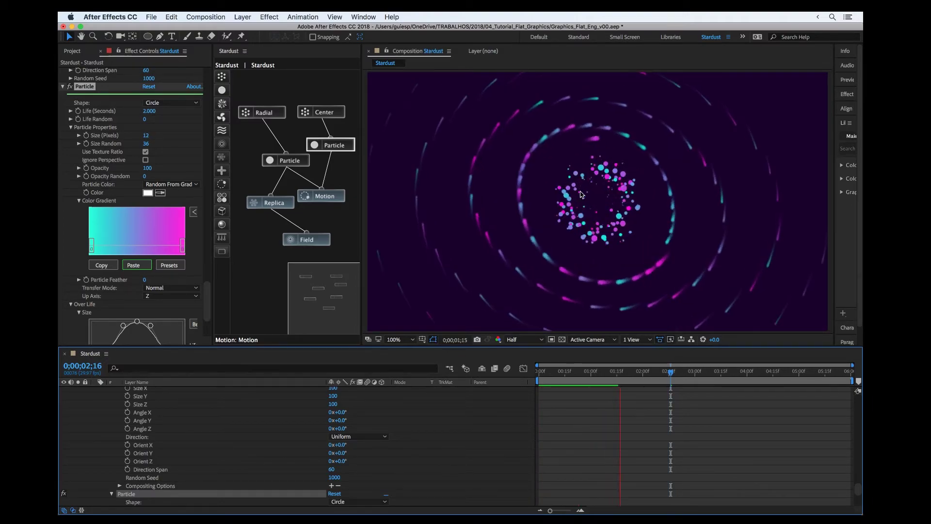
click(381, 189)
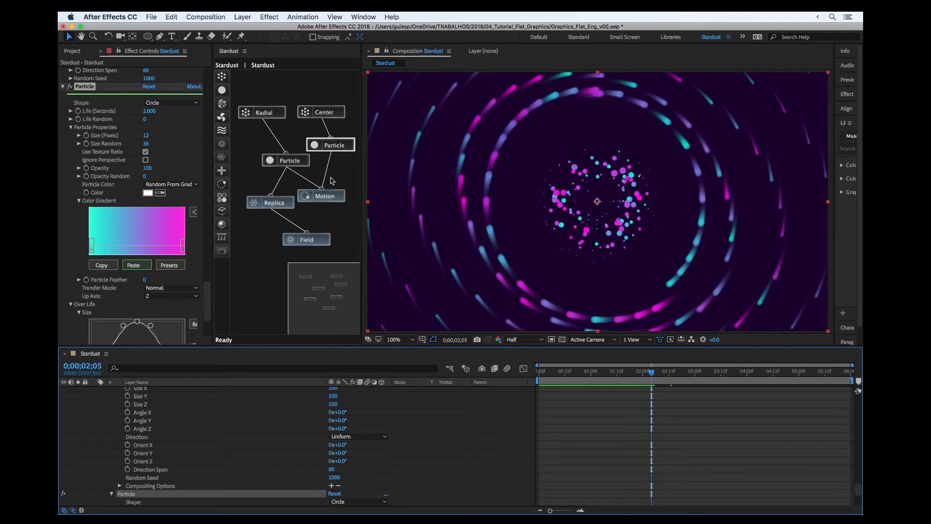
drag(223, 172, 331, 153)
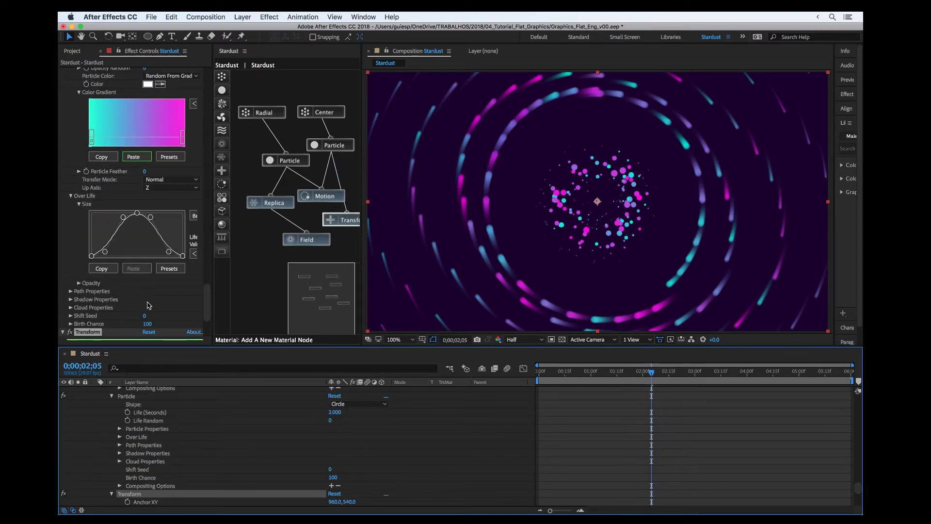
Step: Set the Transform node's Position Z to -880 and preview the enlarged central burst
scroll(144, 291, down, 5)
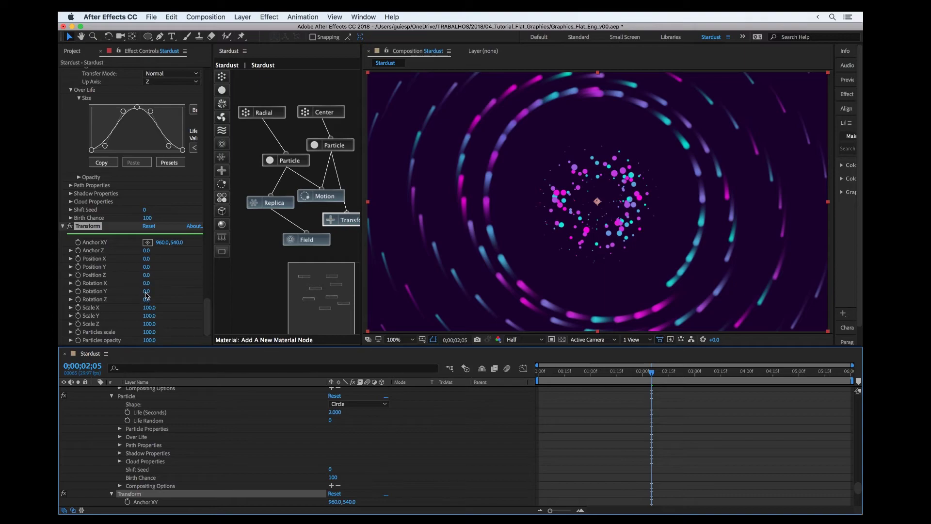
mouse_move(146, 293)
mouse_down()
mouse_move(168, 291)
mouse_move(158, 294)
mouse_up()
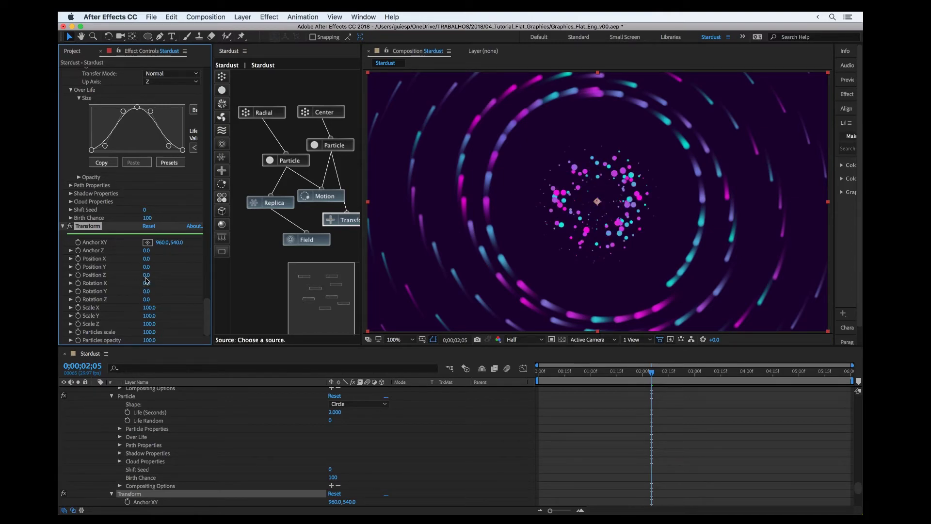
drag(147, 275, 97, 276)
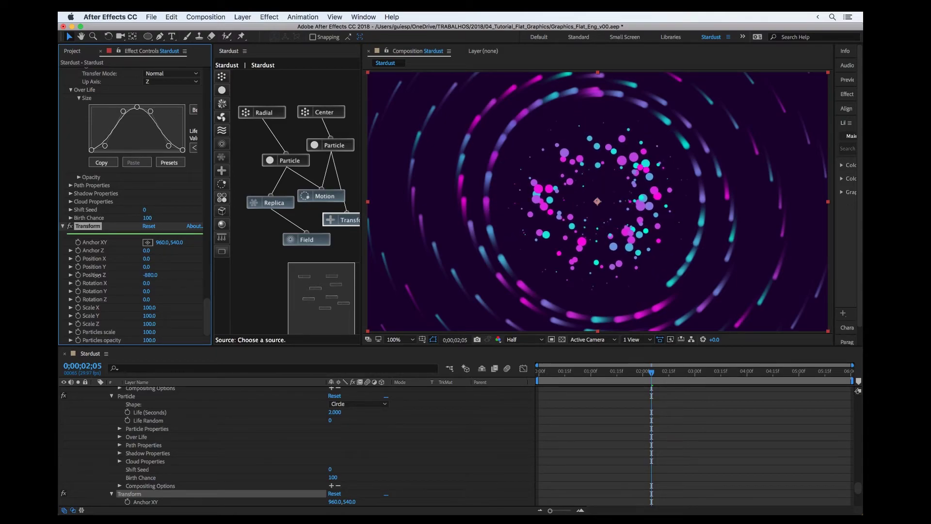
scroll(522, 203, down, 2)
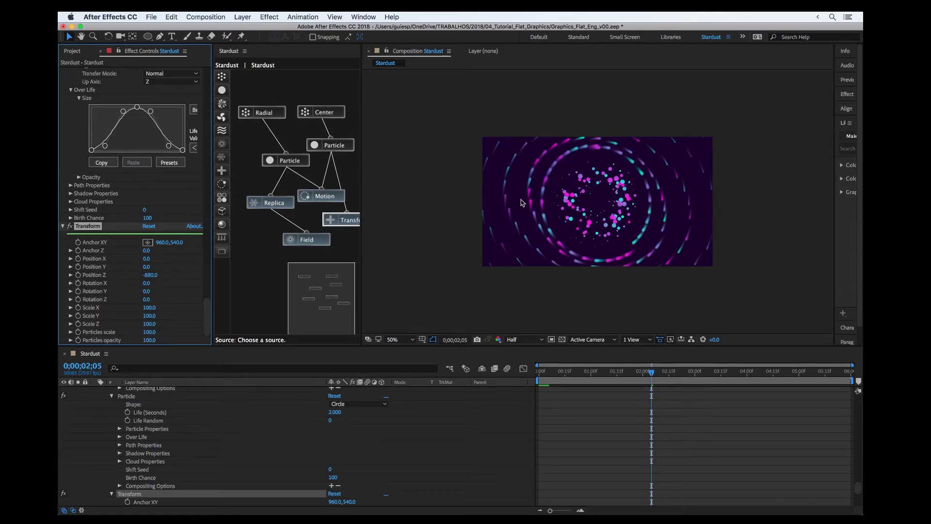
key(space)
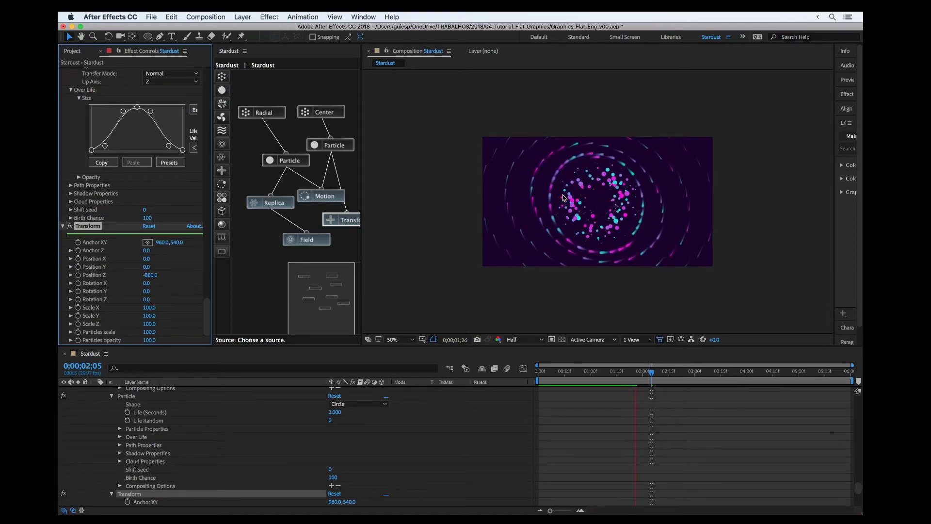
key(space)
scroll(583, 197, up, 2)
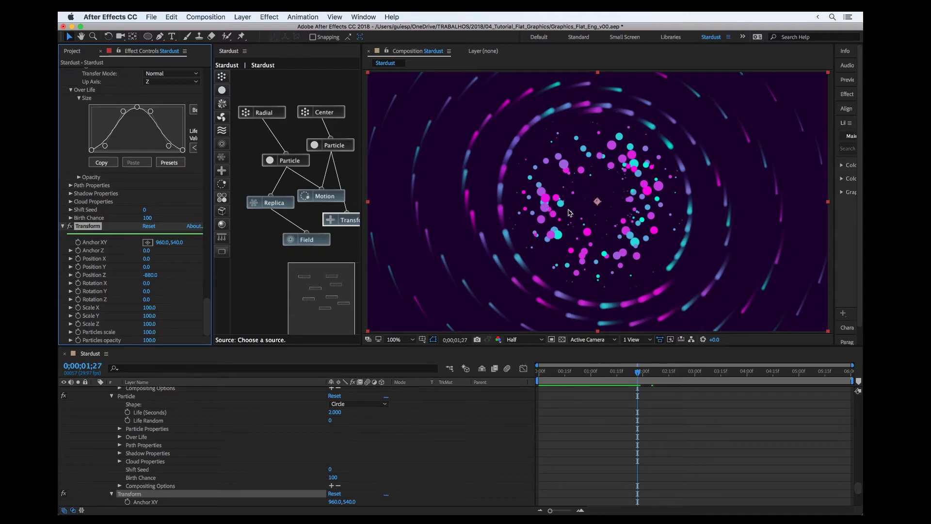
click(339, 147)
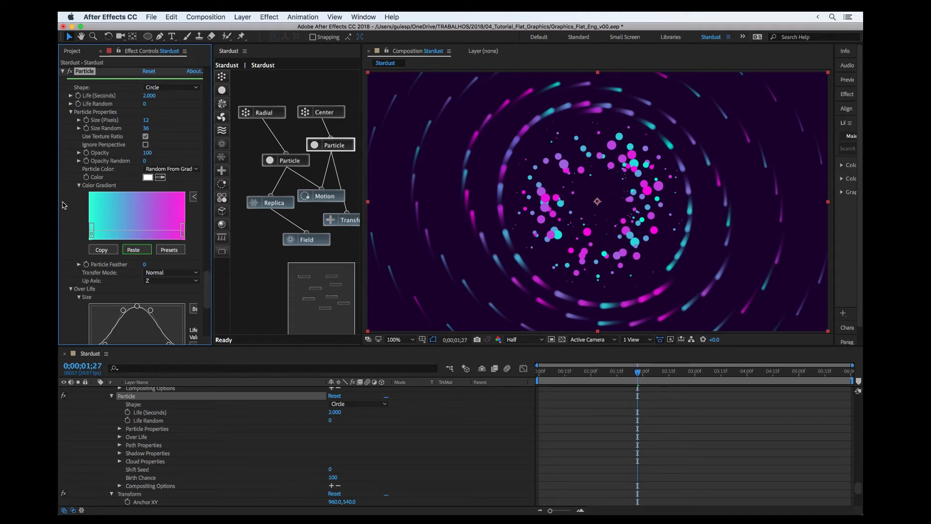
scroll(74, 257, down, 5)
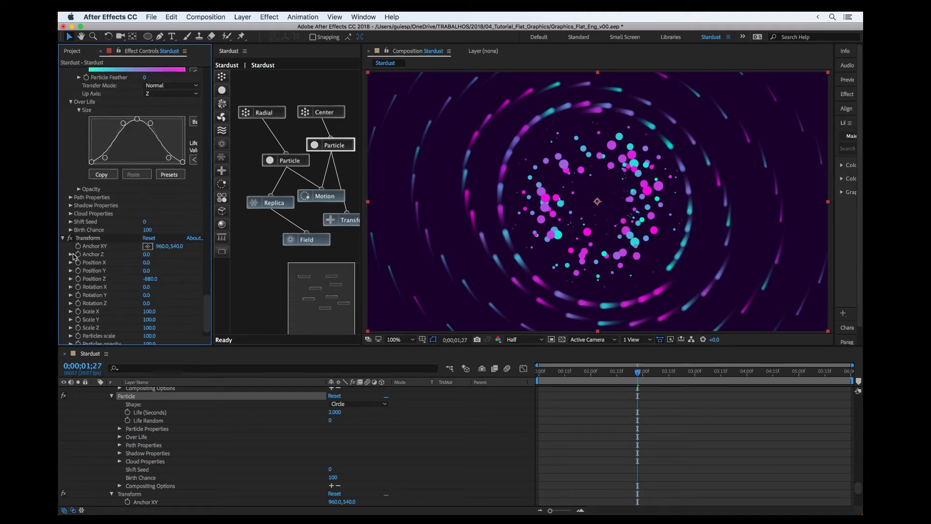
Step: Raise the particles' Shadow Properties opacity to 100
click(71, 206)
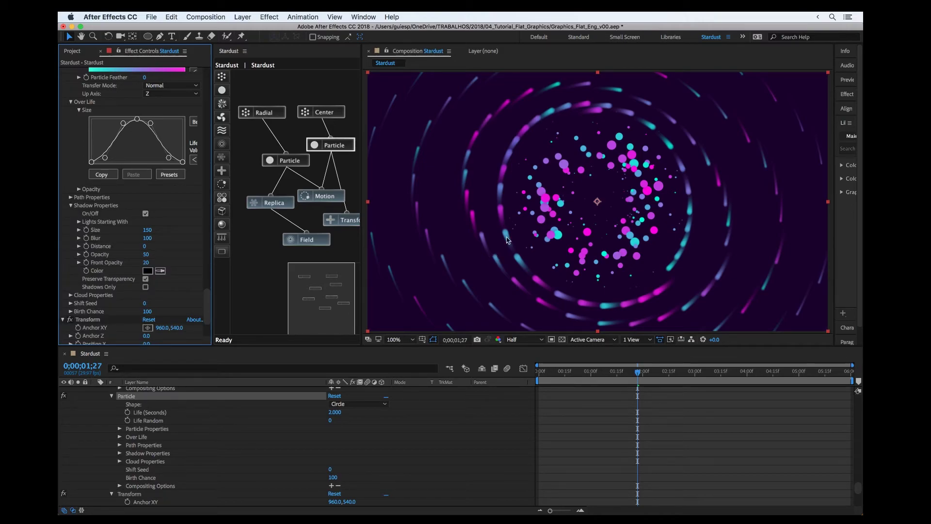
key(period)
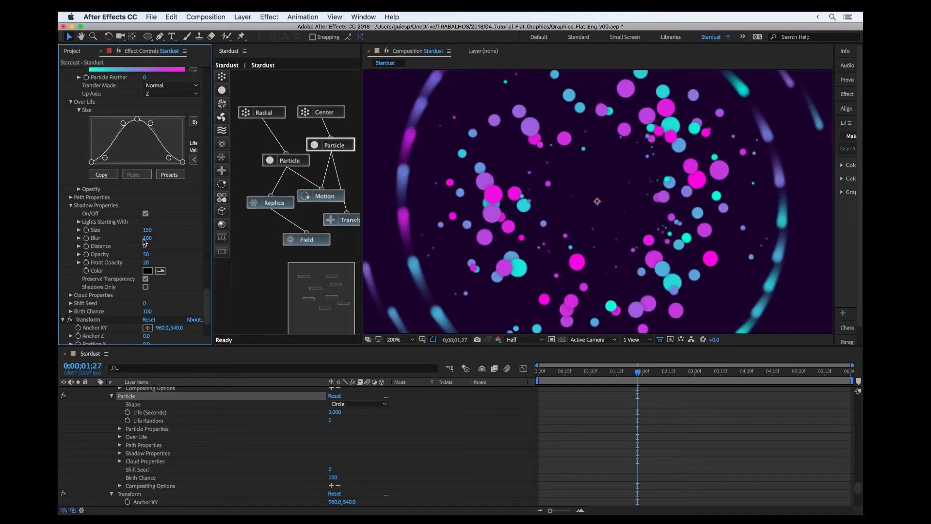
drag(146, 255, 193, 237)
Step: Make the shadow colour dark purple (1E002D) and set shadow Blur to 0
click(147, 271)
click(242, 201)
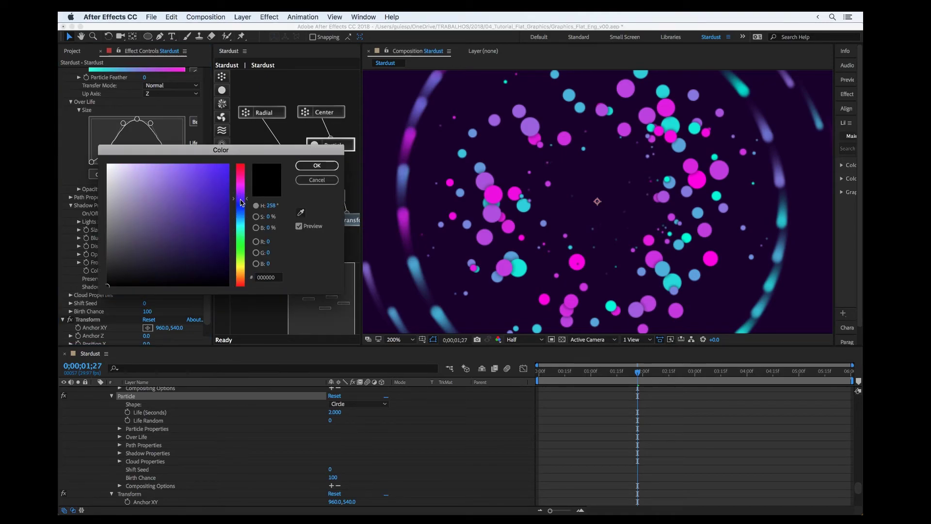
drag(242, 200, 242, 191)
drag(212, 221, 246, 264)
click(315, 166)
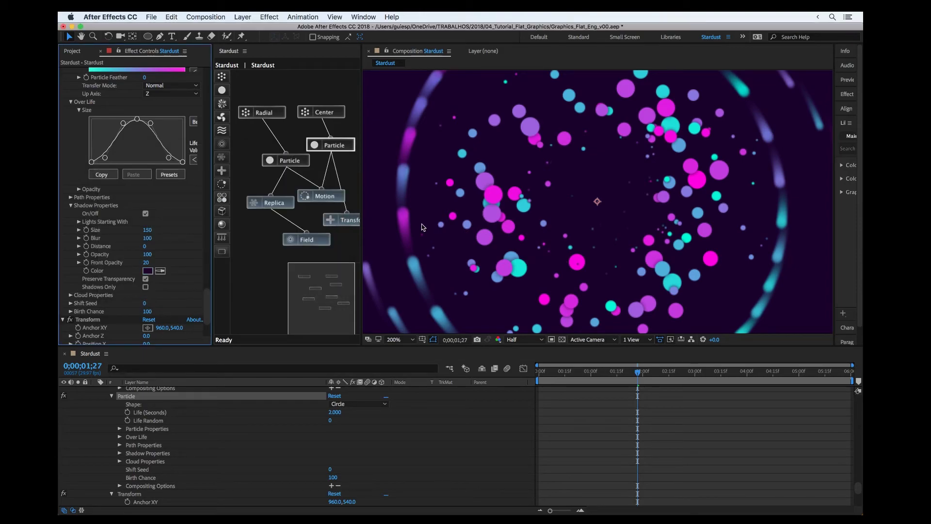
click(148, 238)
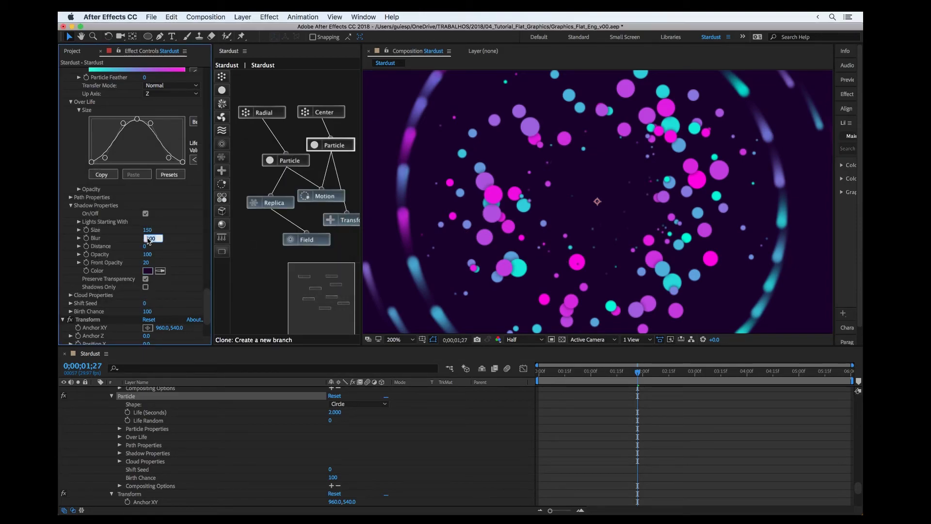
key(Return)
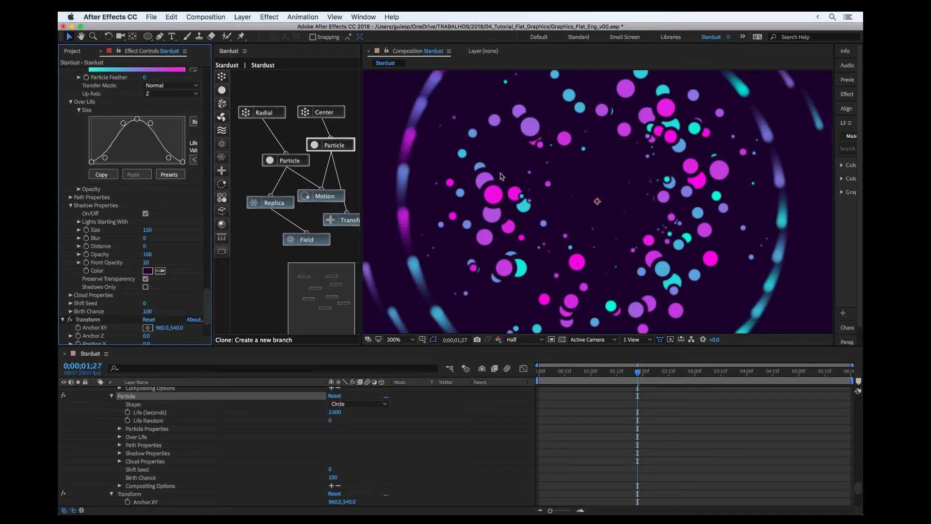
key(comma)
key(comma)
key(period)
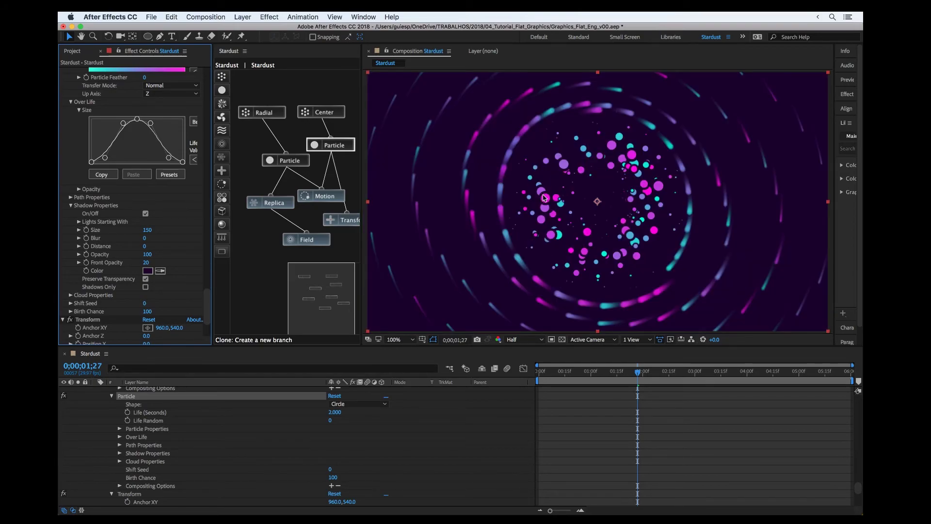
Step: Stop the preview at 0;00;03;05 and start keyframing Center's Particles Per Second
key(space)
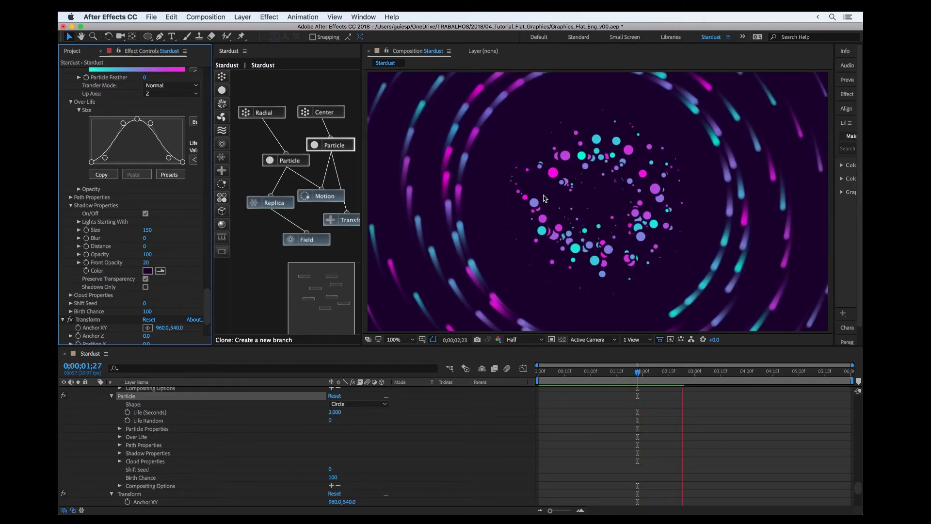
key(space)
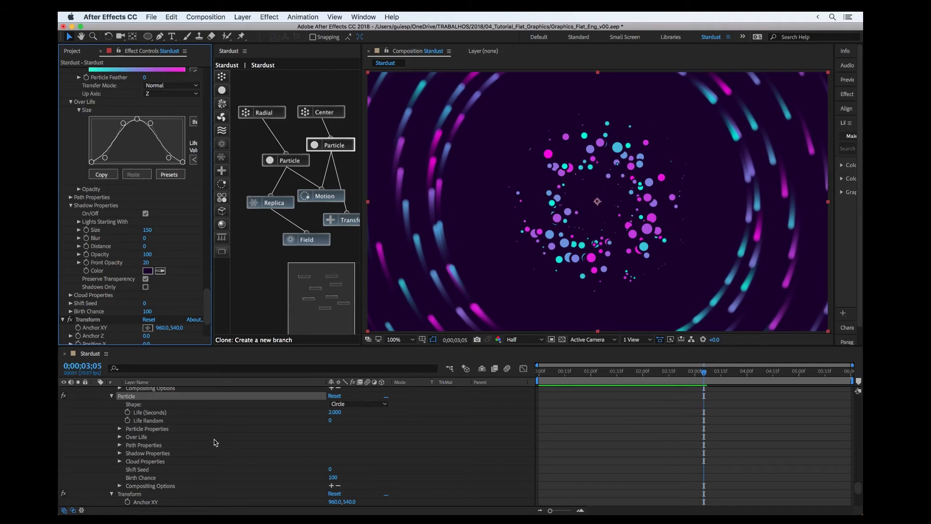
scroll(216, 443, down, 10)
click(316, 113)
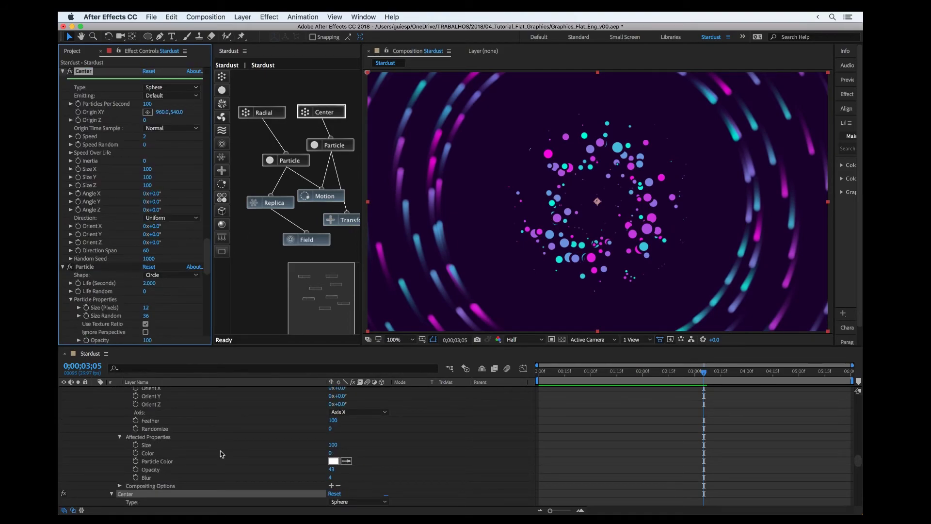
scroll(188, 427, down, 5)
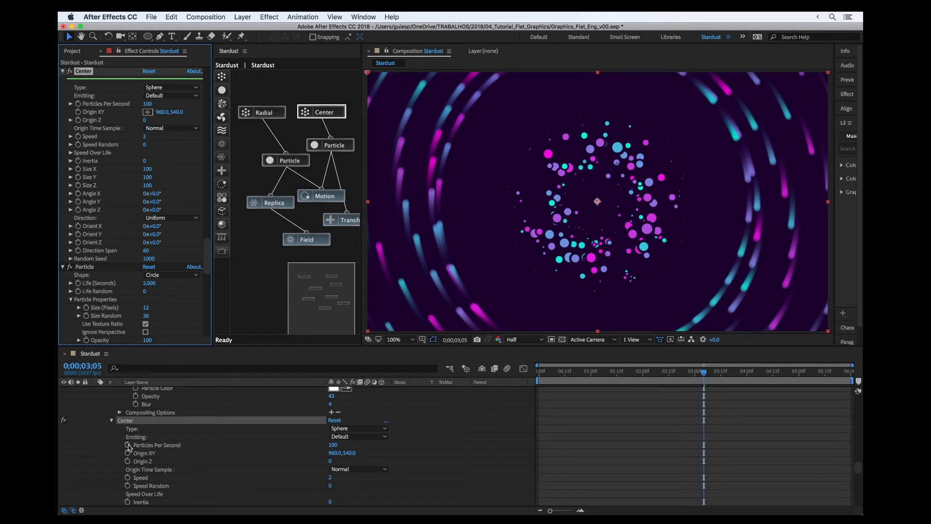
click(127, 445)
Step: Key Particles Per Second to 0 one frame later and move that keyframe to about 02;10
key(Page_Down)
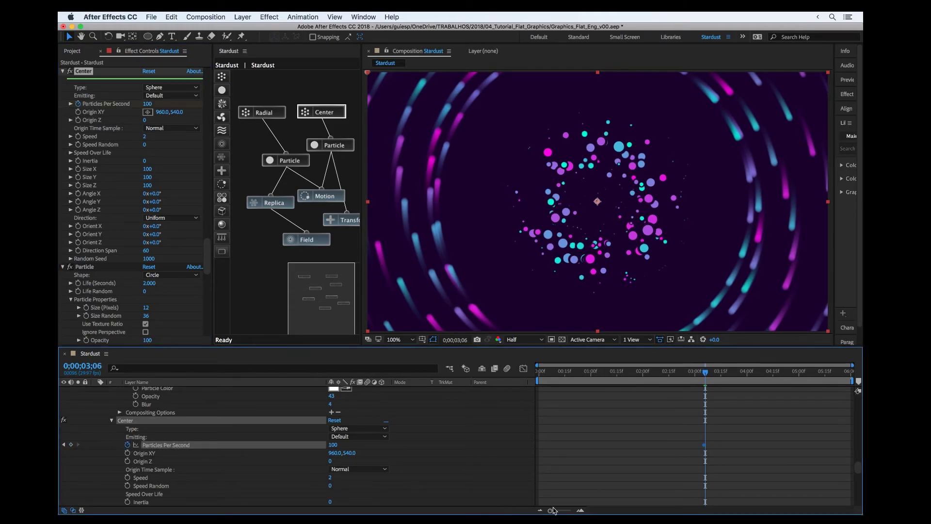
click(333, 445)
text(0)
key(Return)
drag(704, 445, 658, 445)
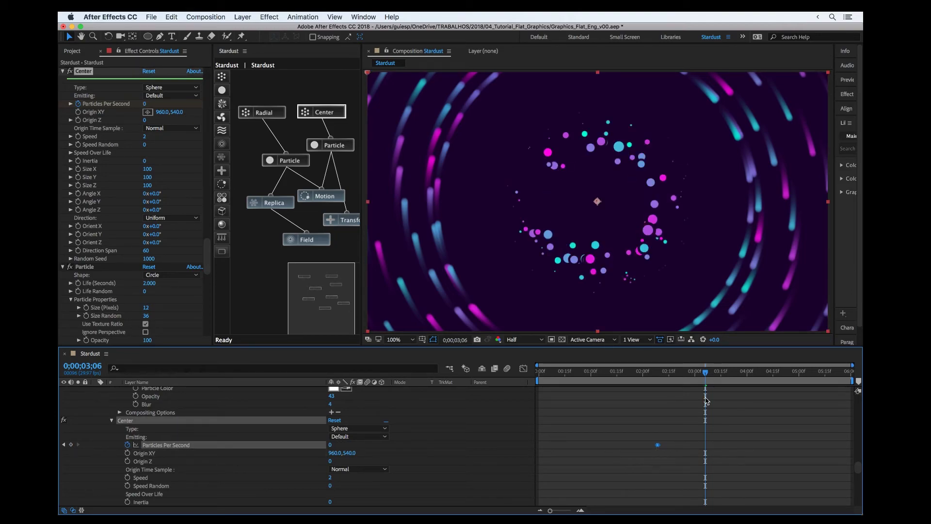
drag(708, 373, 817, 361)
scroll(484, 176, down, 2)
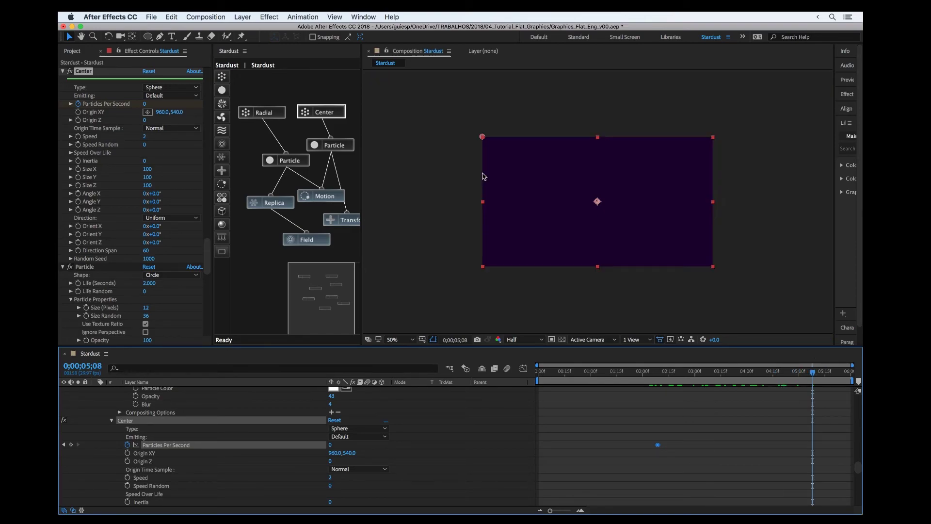
Step: Collapse the Stardust layer's properties, deselect it, and save the project
drag(675, 375, 686, 373)
scroll(202, 420, up, 1)
scroll(202, 420, up, 6)
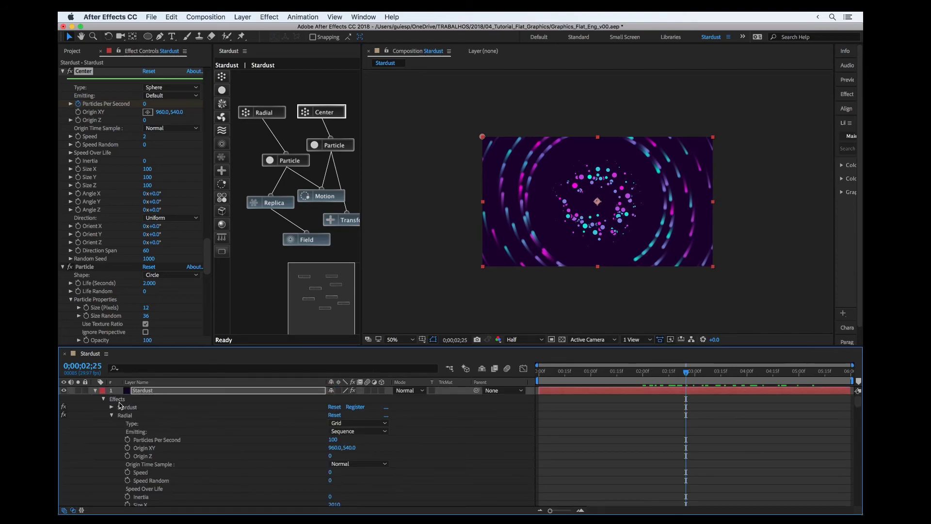
click(95, 391)
click(175, 434)
key(ctrl+s)
Step: Preview the particle animation with the composition viewed at full size
key(period)
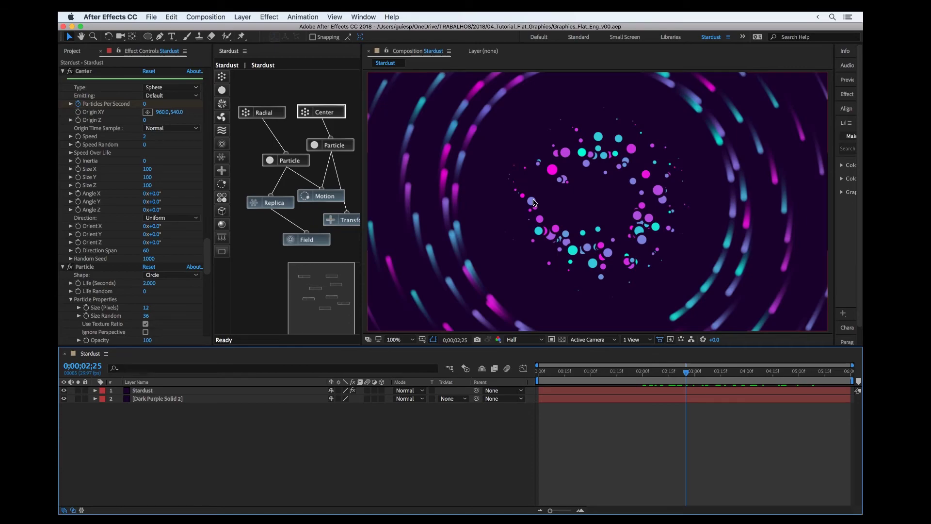
key(space)
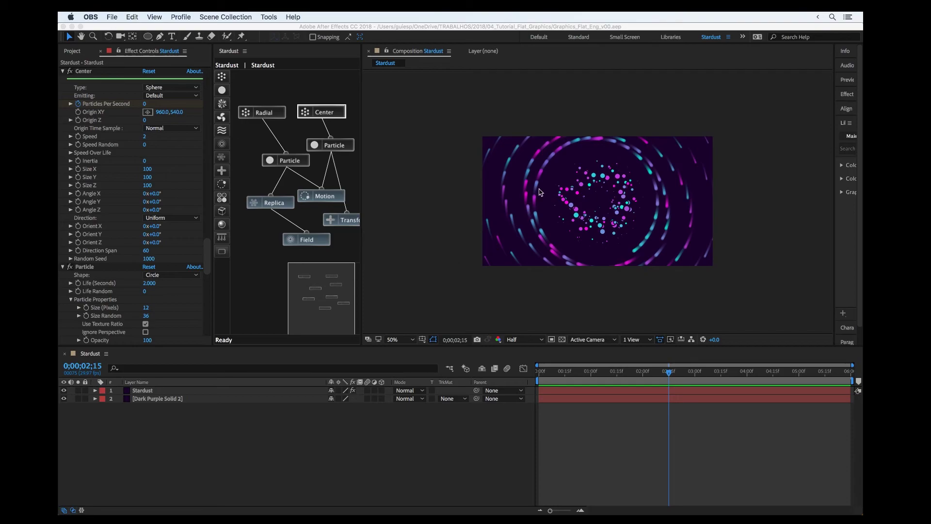
click(255, 452)
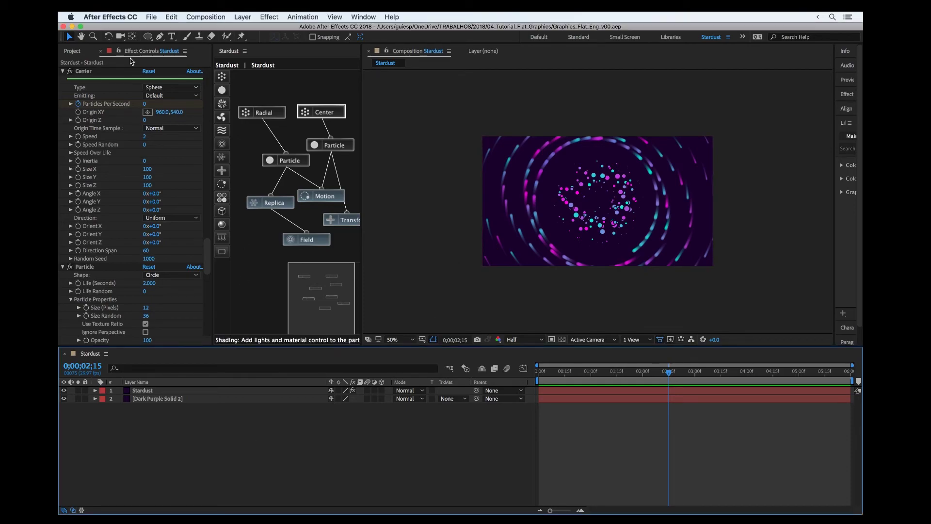
key(slash)
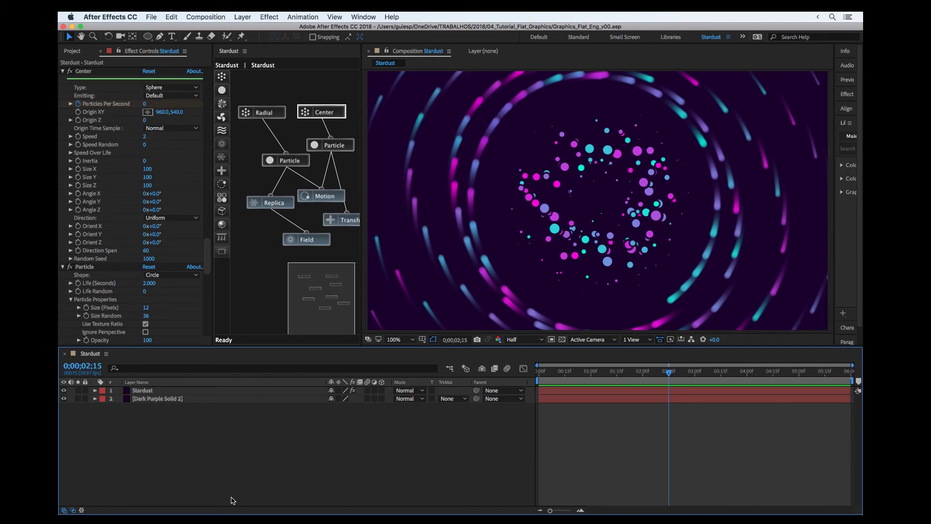
Step: Create a shape layer with an ellipse and set its path size to 500 × 500
double_click(148, 37)
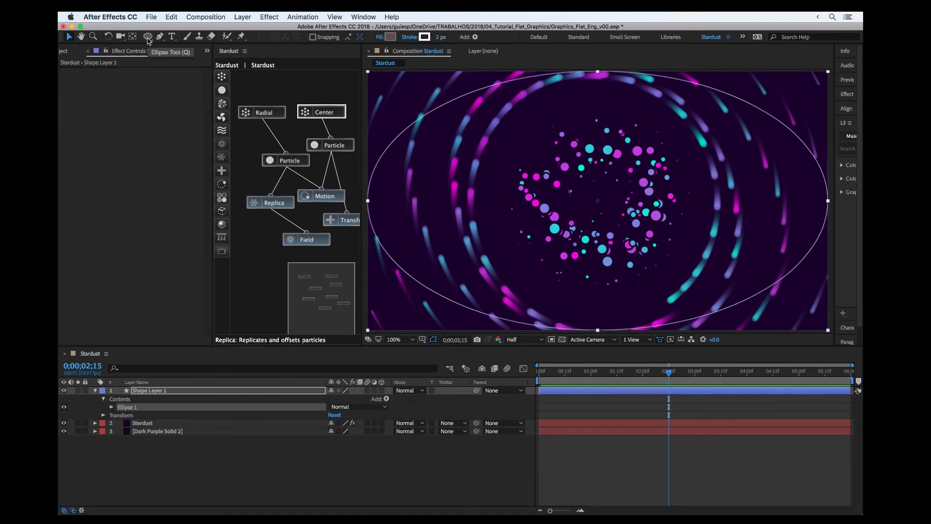
click(111, 407)
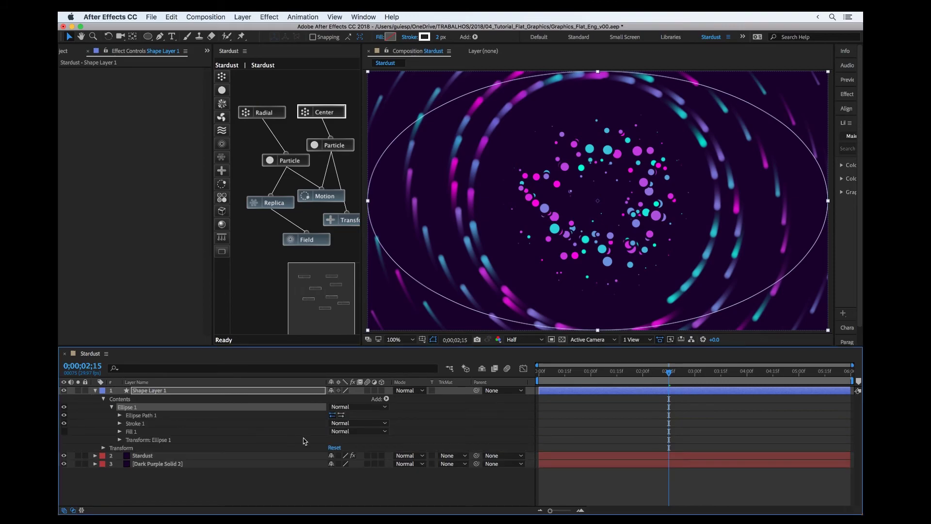
click(120, 424)
click(120, 416)
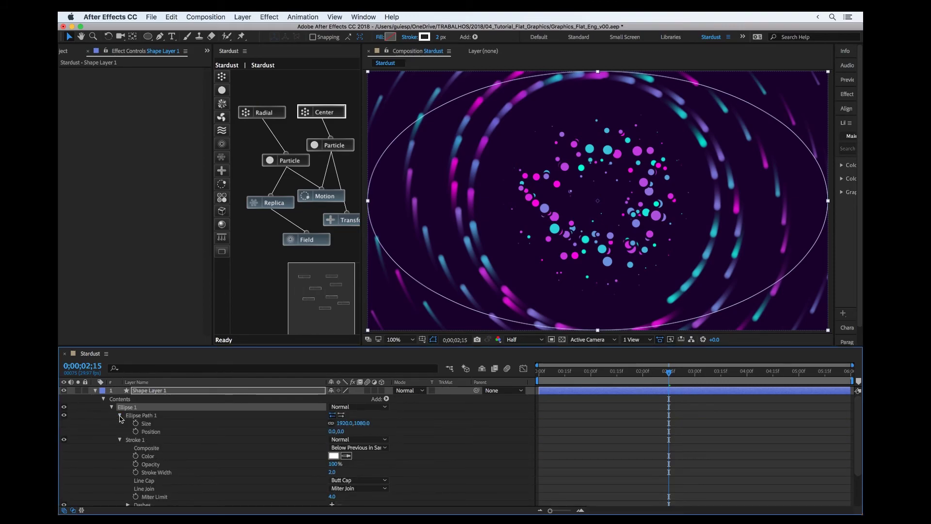
click(345, 423)
text(500)
key(Return)
click(359, 423)
key(Return)
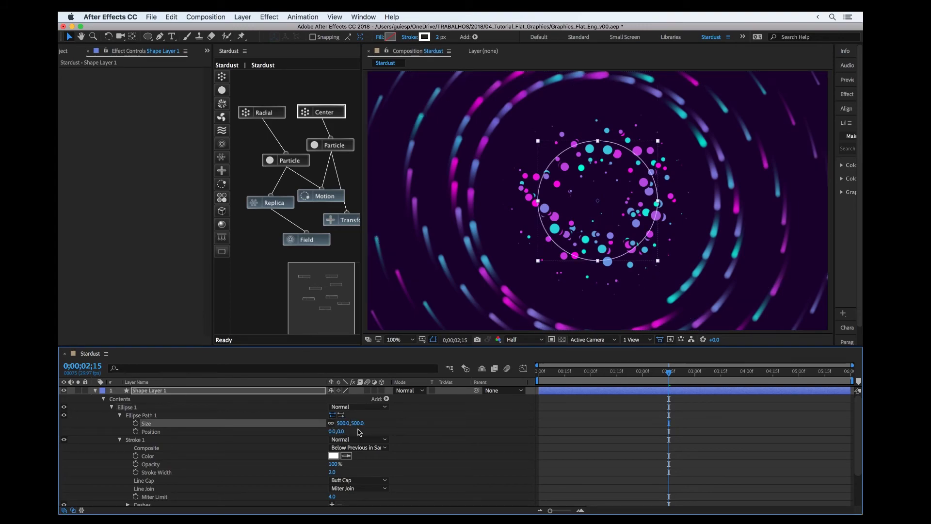
click(429, 437)
Step: Rename the shape layer to 'Orbits'
click(149, 391)
key(Return)
text(Orbit)
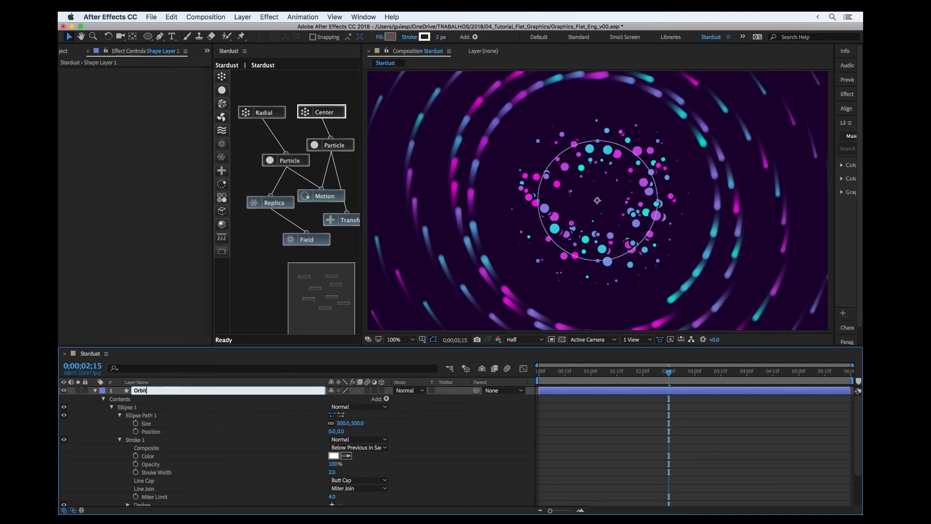
text(s)
key(Return)
Step: Set the circle's stroke width to 5 px
scroll(331, 451, down, 2)
mouse_move(332, 448)
mouse_down()
mouse_move(349, 448)
mouse_move(328, 448)
mouse_up()
click(207, 472)
scroll(182, 487, down, 2)
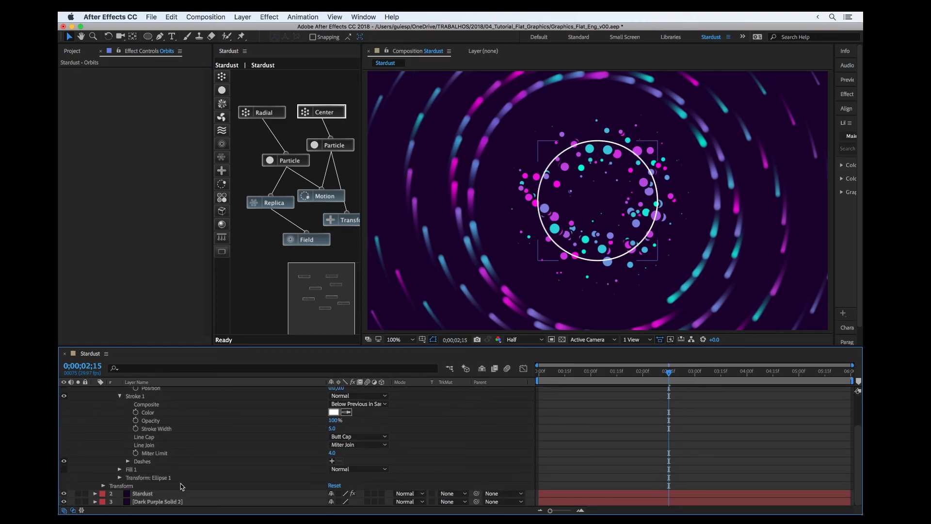
scroll(125, 463, up, 4)
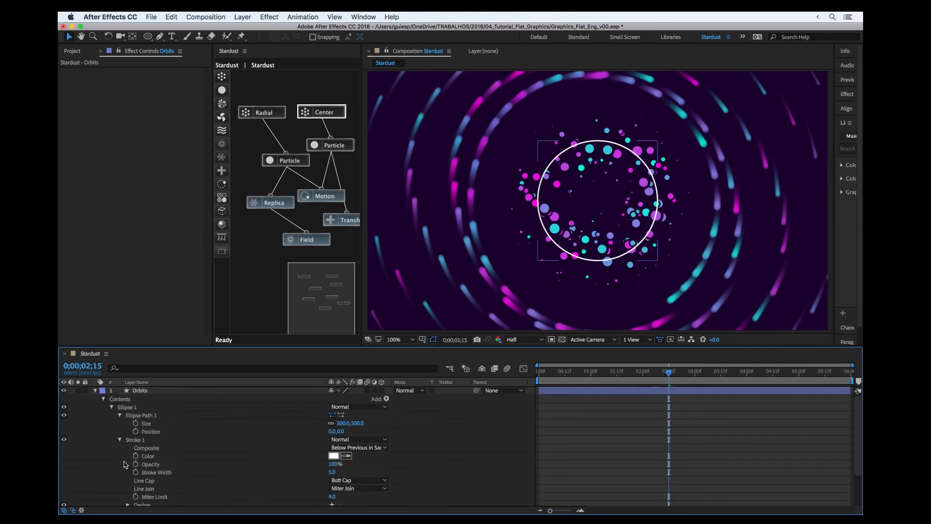
click(386, 399)
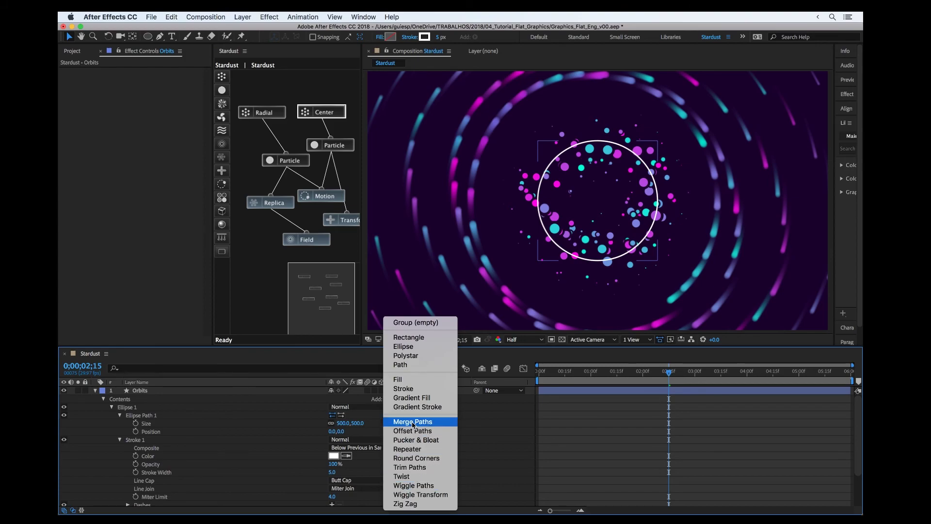
Step: Add a Repeater to the Orbits circle with 8 copies
click(408, 453)
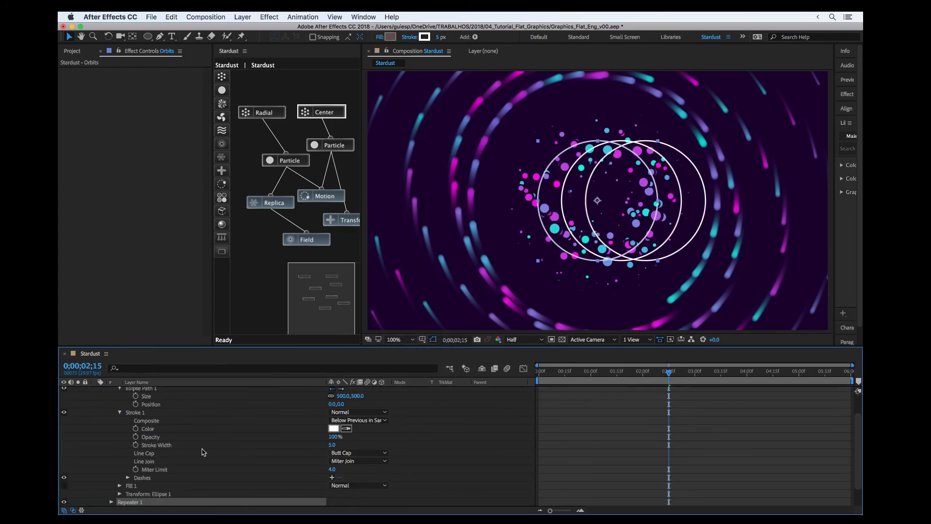
scroll(126, 465, down, 3)
click(111, 478)
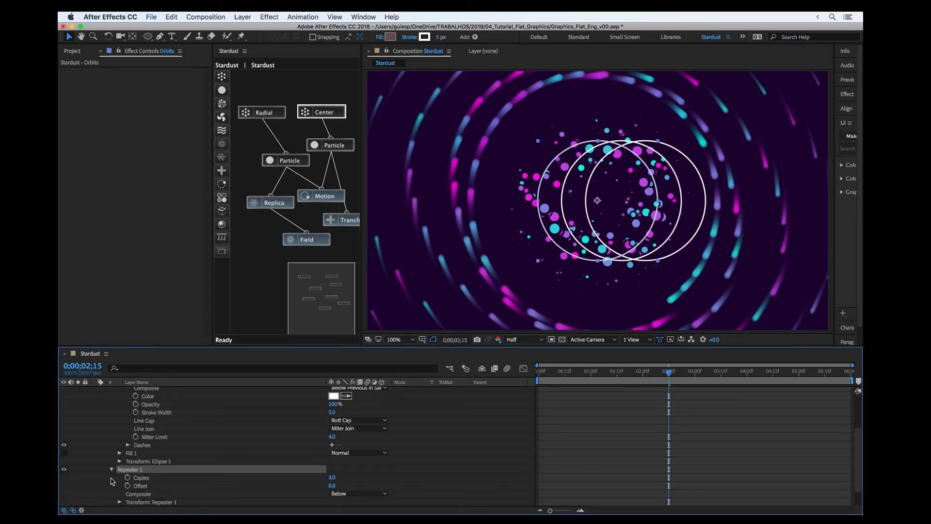
click(332, 478)
key(Return)
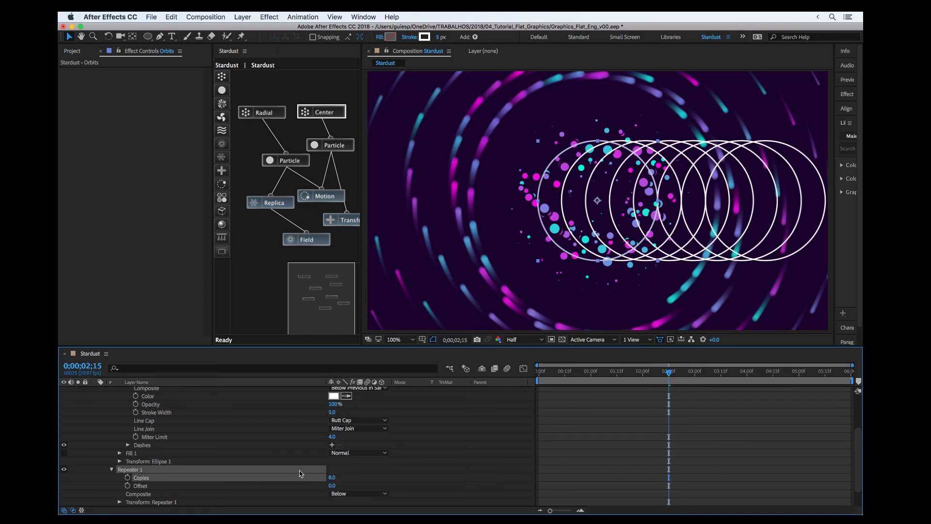
Step: Set the Repeater transform position offset to 0 and scale to 139% for concentric rings
scroll(266, 474, down, 1)
click(120, 478)
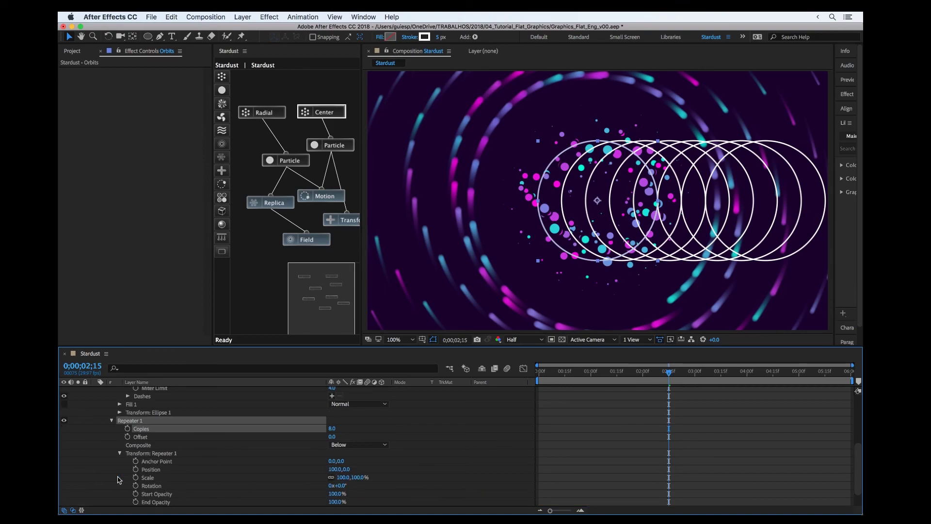
click(334, 469)
text(0)
key(Return)
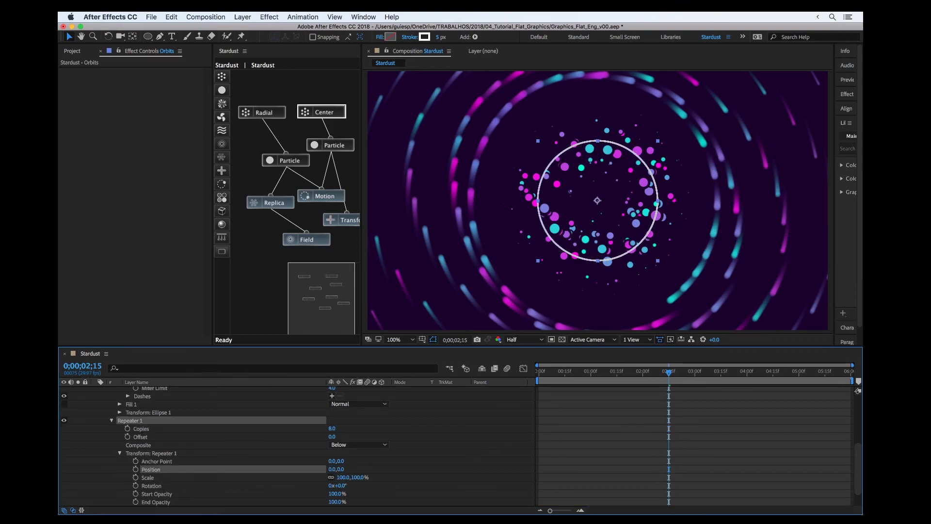
drag(334, 479, 494, 277)
key(comma)
key(comma)
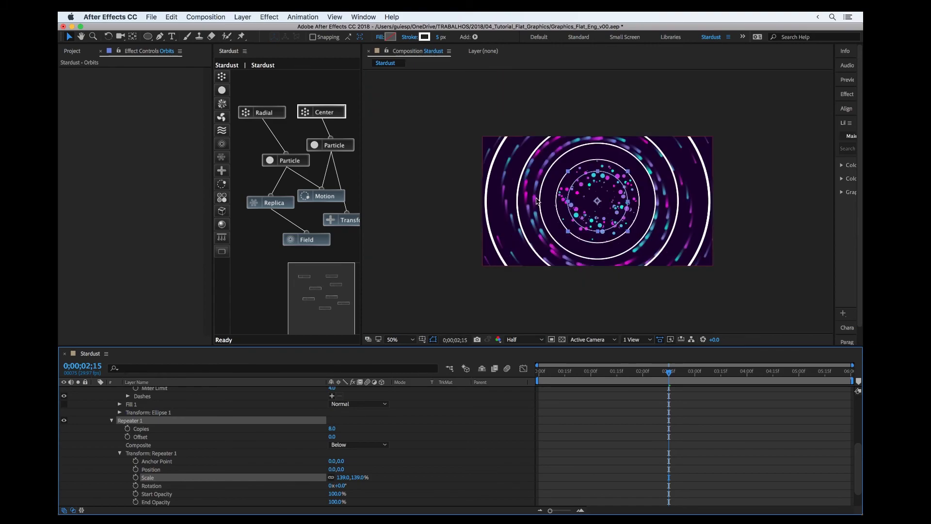
key(period)
key(period)
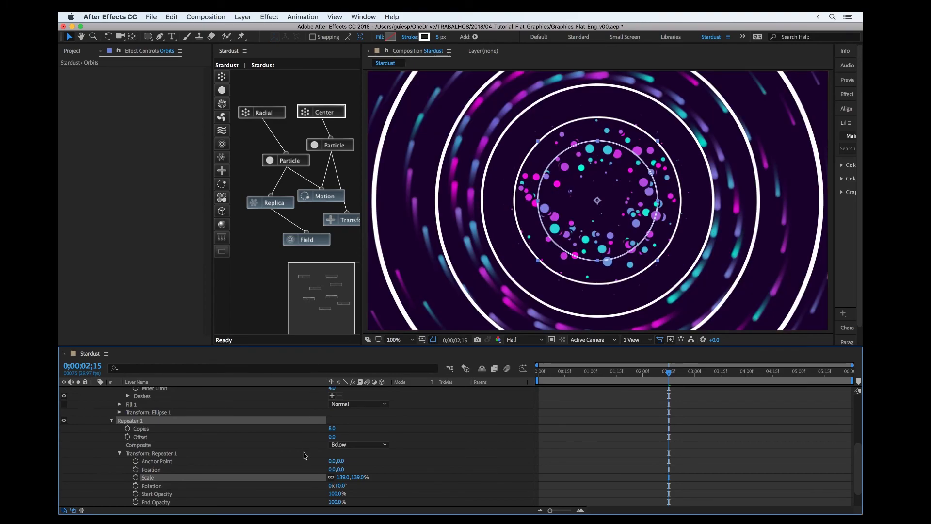
Step: Fade the Repeater's end opacity to 0% and collapse the Orbits layer
scroll(305, 456, down, 2)
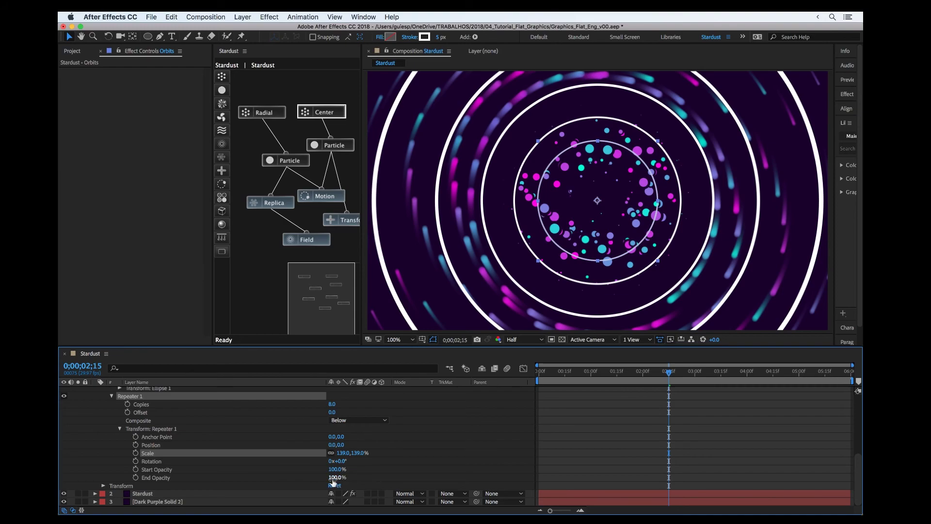
drag(337, 478, 269, 479)
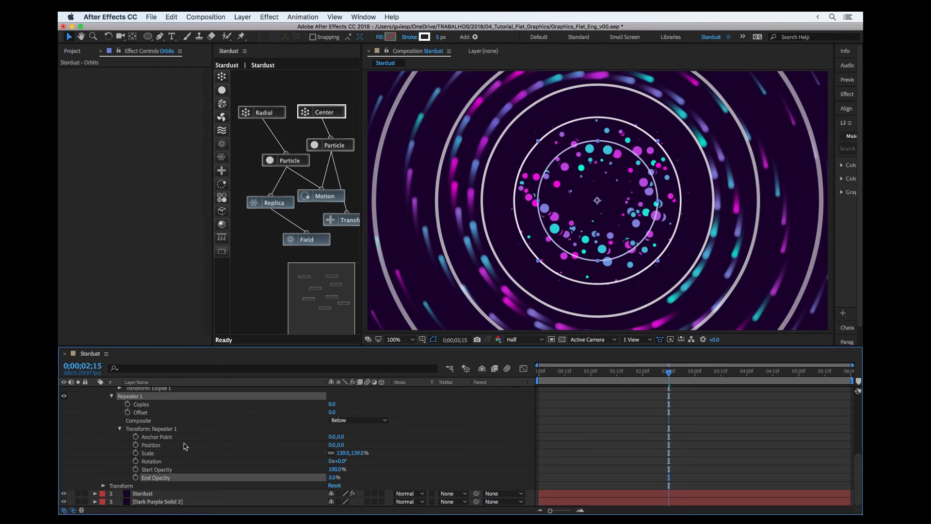
scroll(187, 446, up, 10)
click(96, 391)
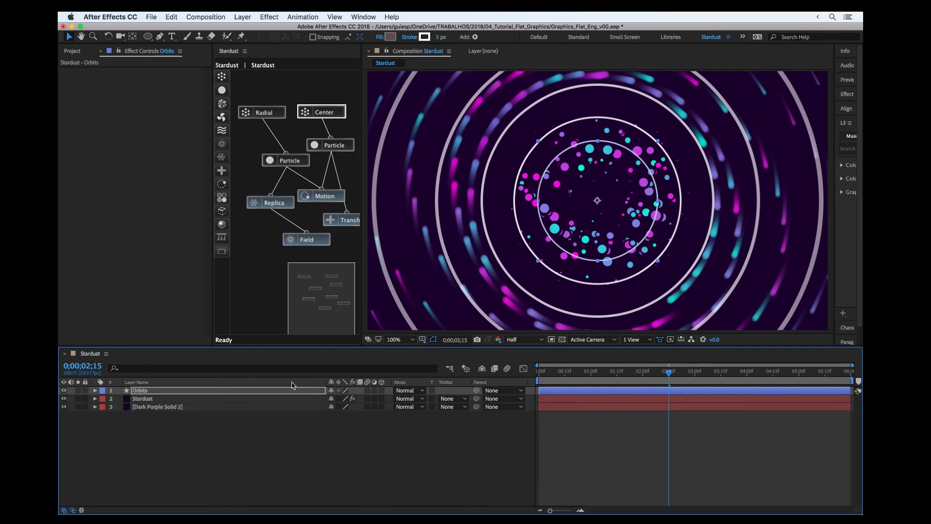
Step: Set the Orbits layer's blend mode to Classic Color Dodge and zoom the viewer out
click(420, 391)
click(432, 256)
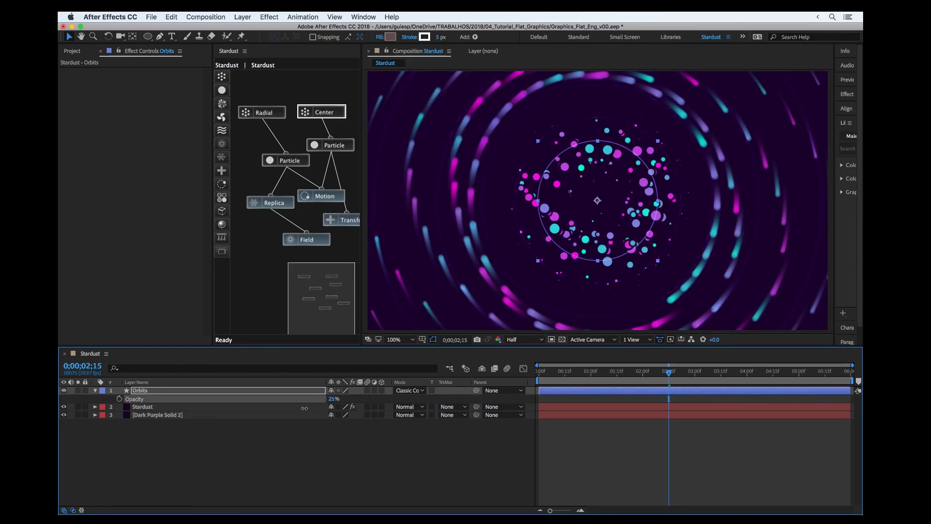
key(comma)
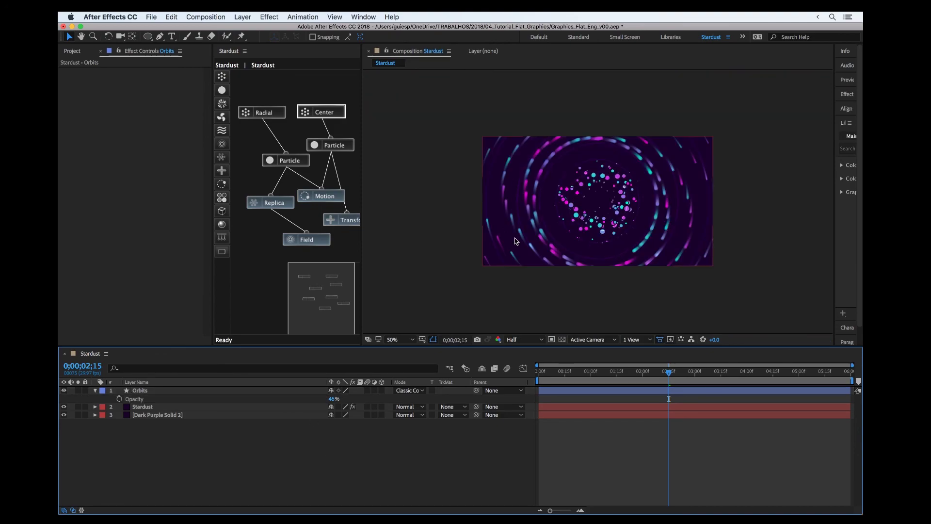